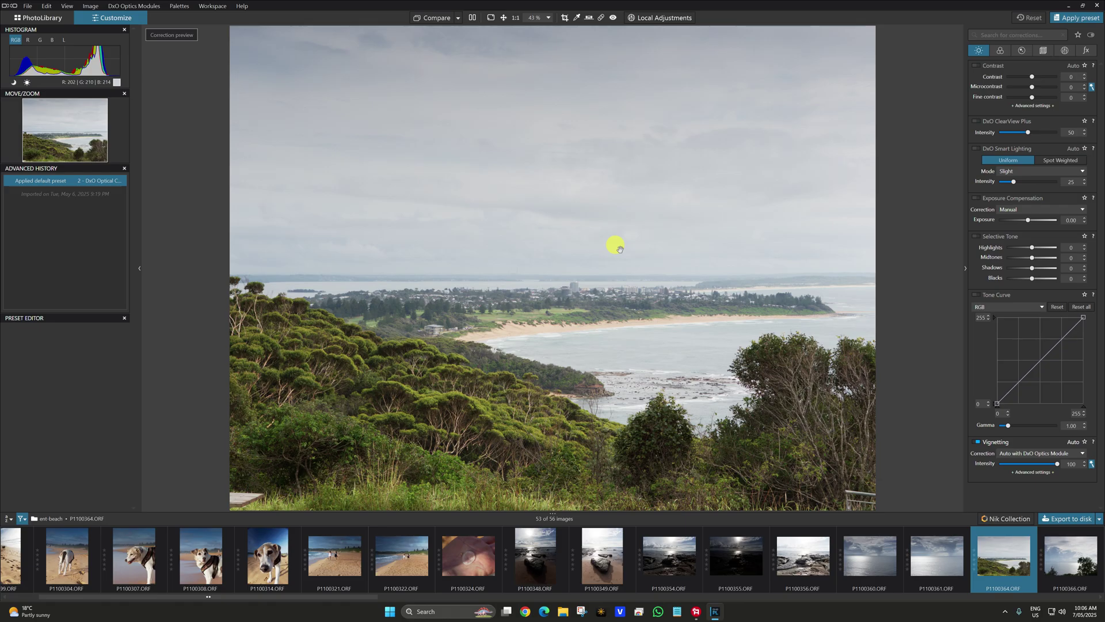
Launch Nik 8 Analog Efex as a standalone program and bring up its dialog for opening a picture.
left_click(390, 613)
left_click(580, 288)
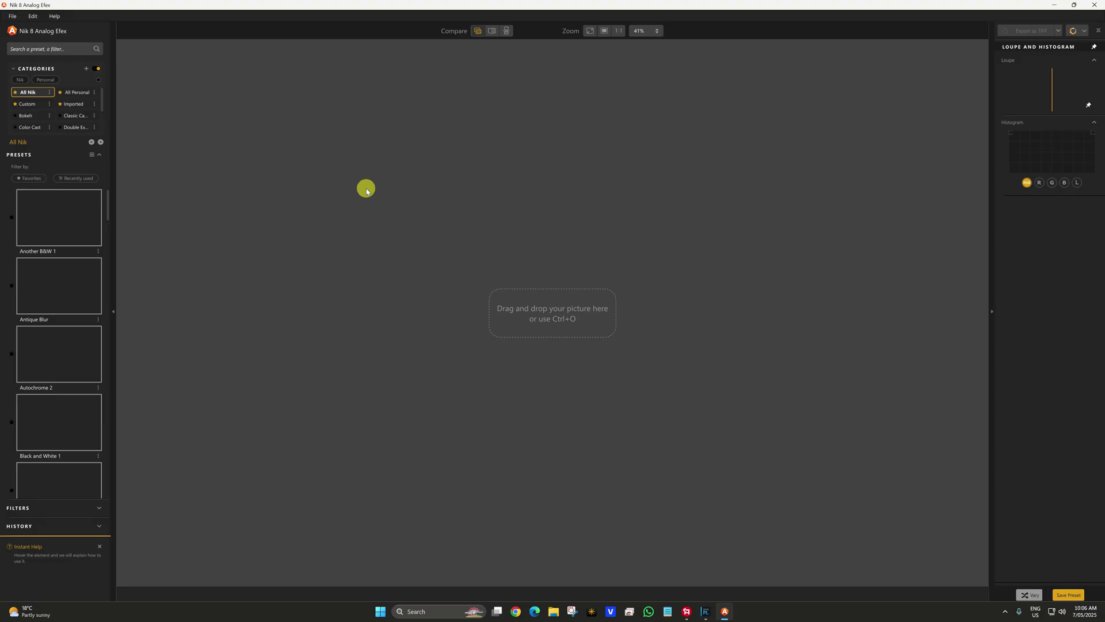
key("ctrl+o")
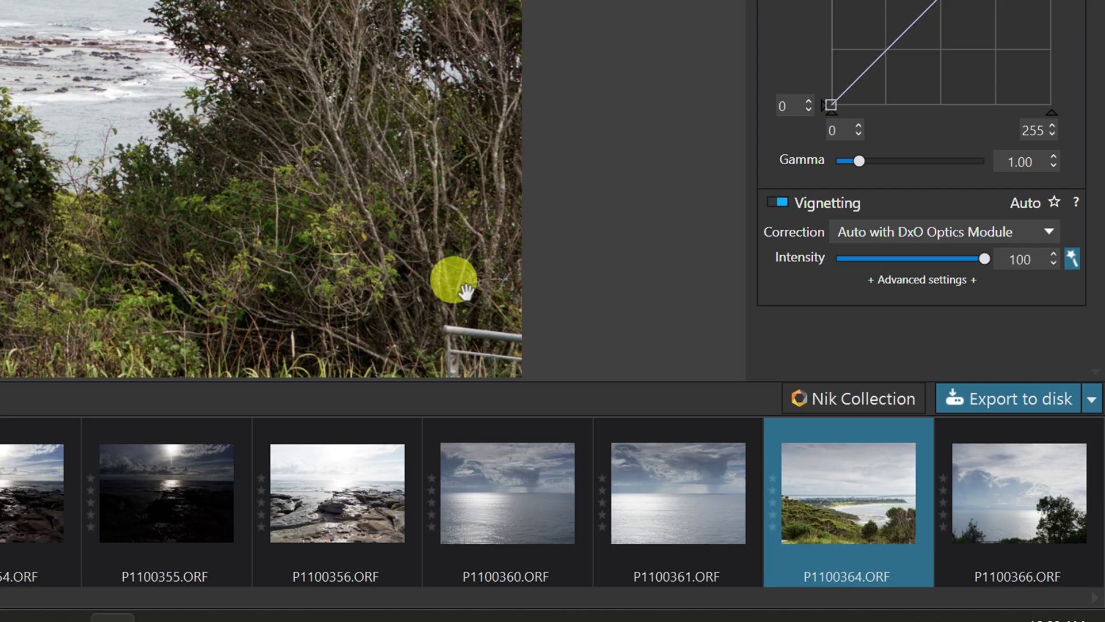
Send P1100364.ORF to Nik 8 Color Efex from the Nik Collection plugin selector and apply the Black Gold preset.
left_click(842, 401)
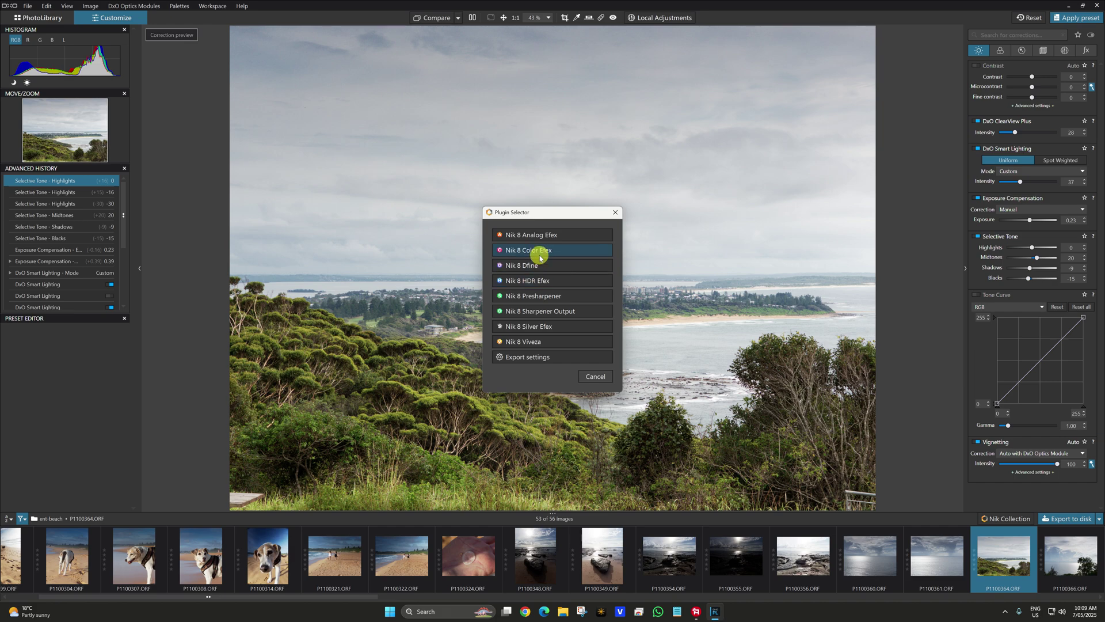
left_click(539, 250)
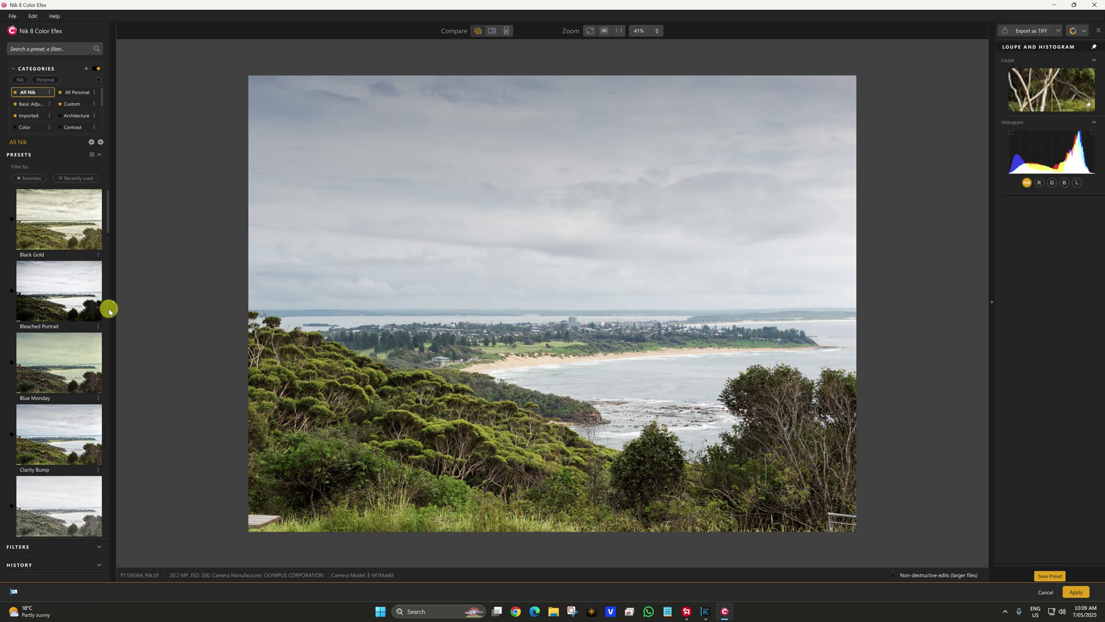
left_click(38, 229)
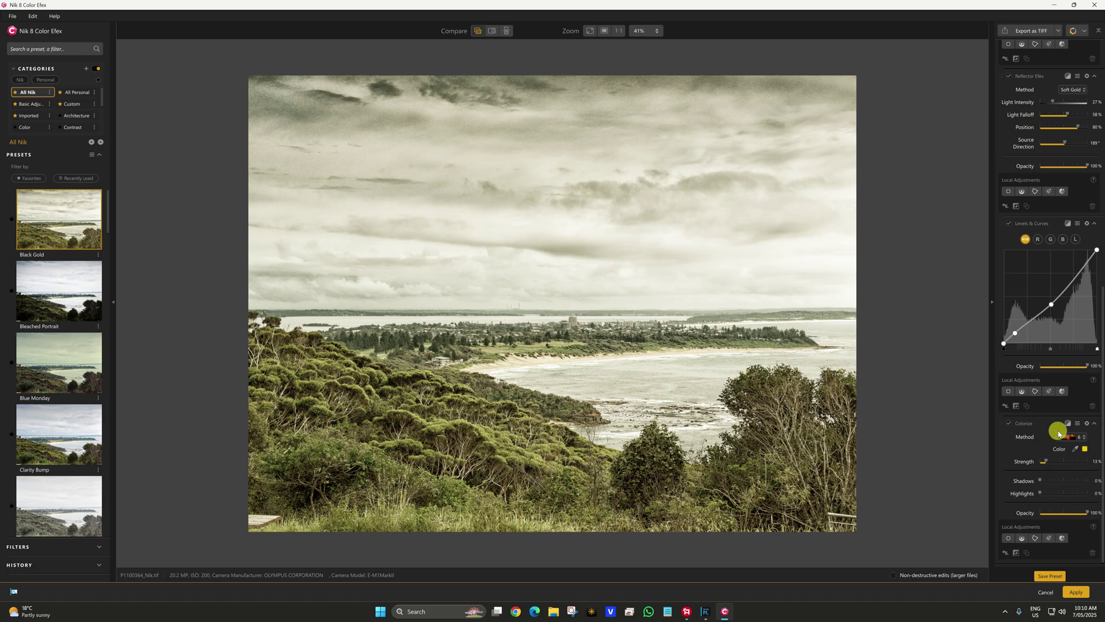
Try the Bleached Portrait, Blue Monday and Clarity Bump presets on the photo one after another.
left_click(44, 296)
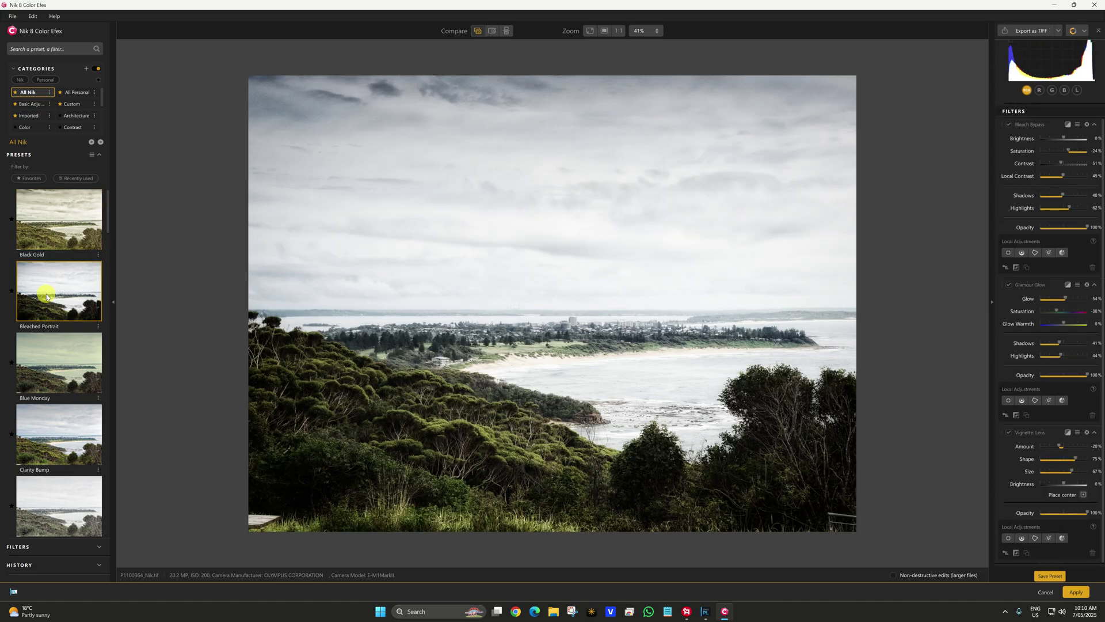
left_click(51, 366)
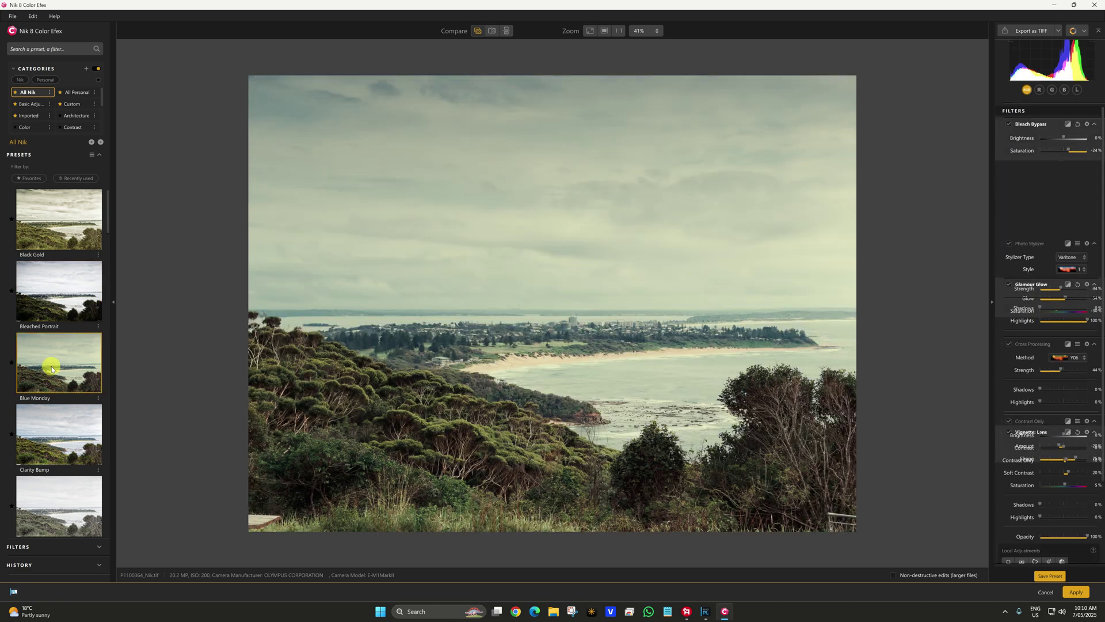
scroll(52, 380, "down", 1)
left_click(54, 395)
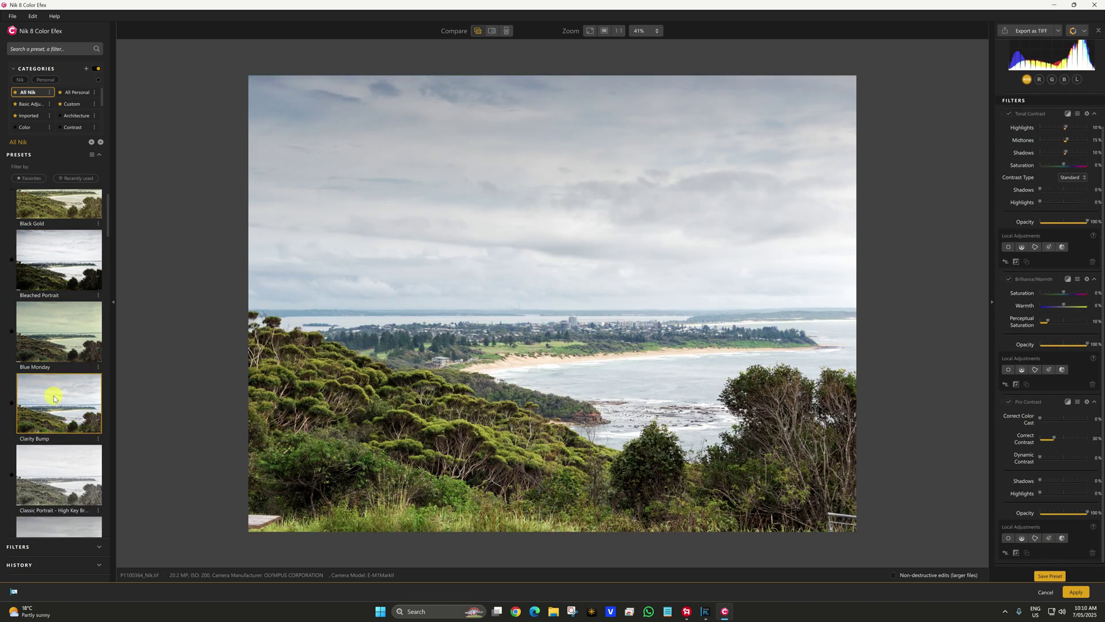
Go much further through the preset collection and apply the Soft Muted preset to the photo.
scroll(51, 384, "down", 2)
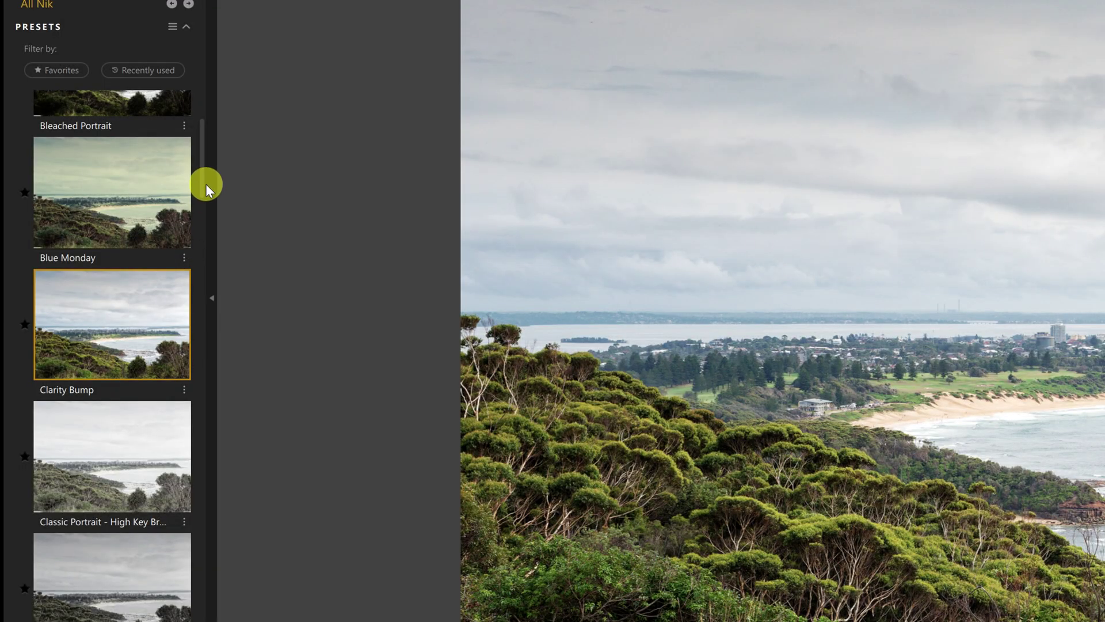
left_click_drag(206, 185, 208, 333)
left_click(57, 427)
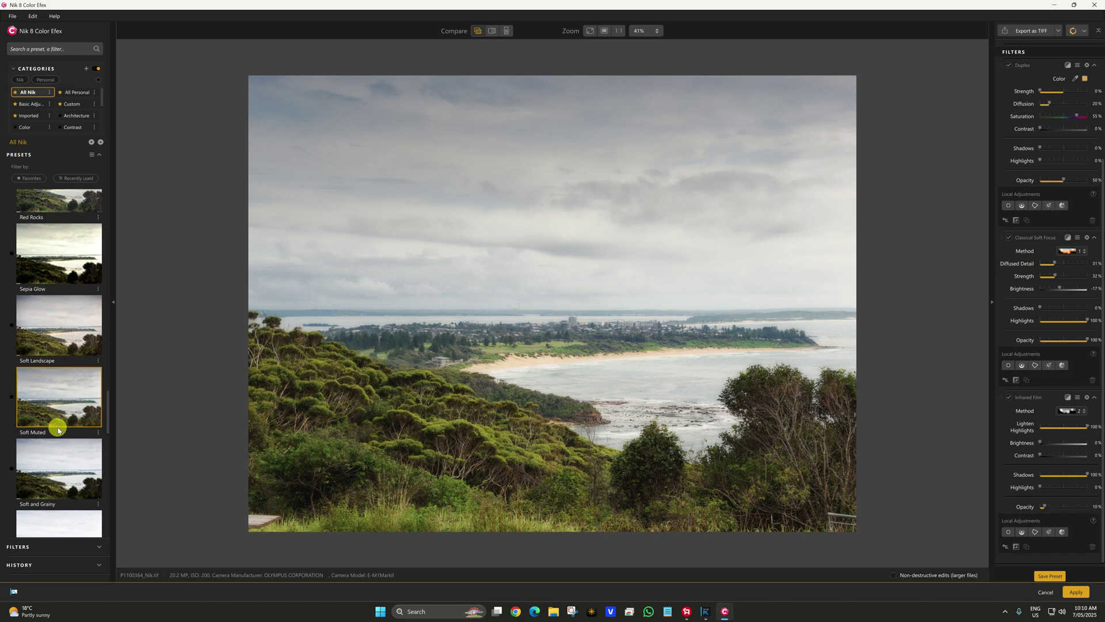
Browse the remaining presets, apply Even on a Cloudy Day, and close Color Efex without saving.
scroll(57, 427, "down", 1)
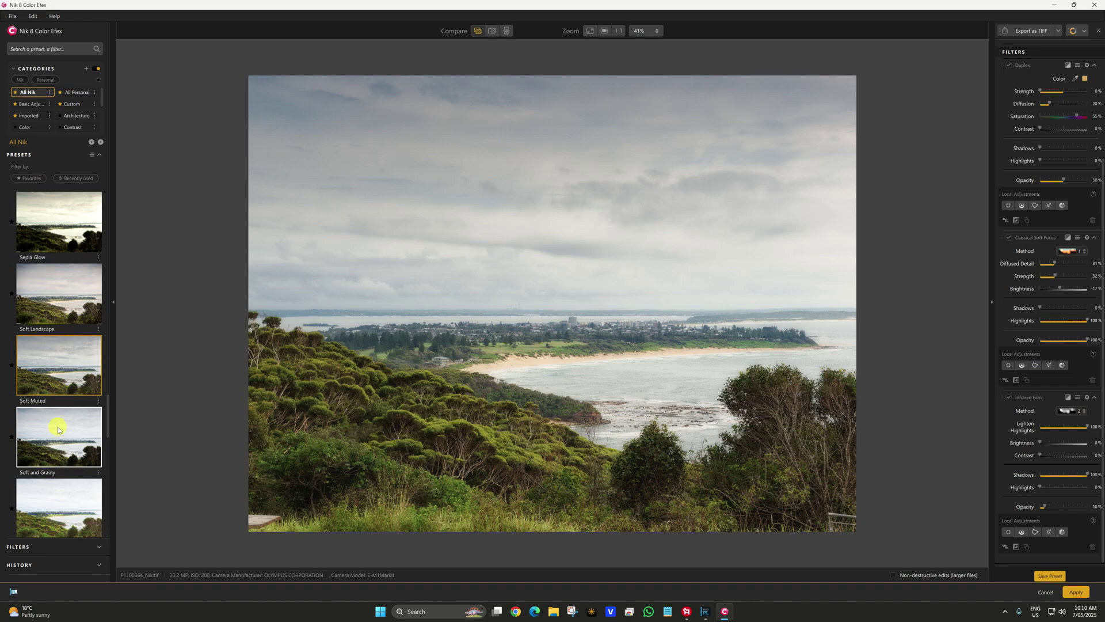
scroll(58, 427, "down", 1)
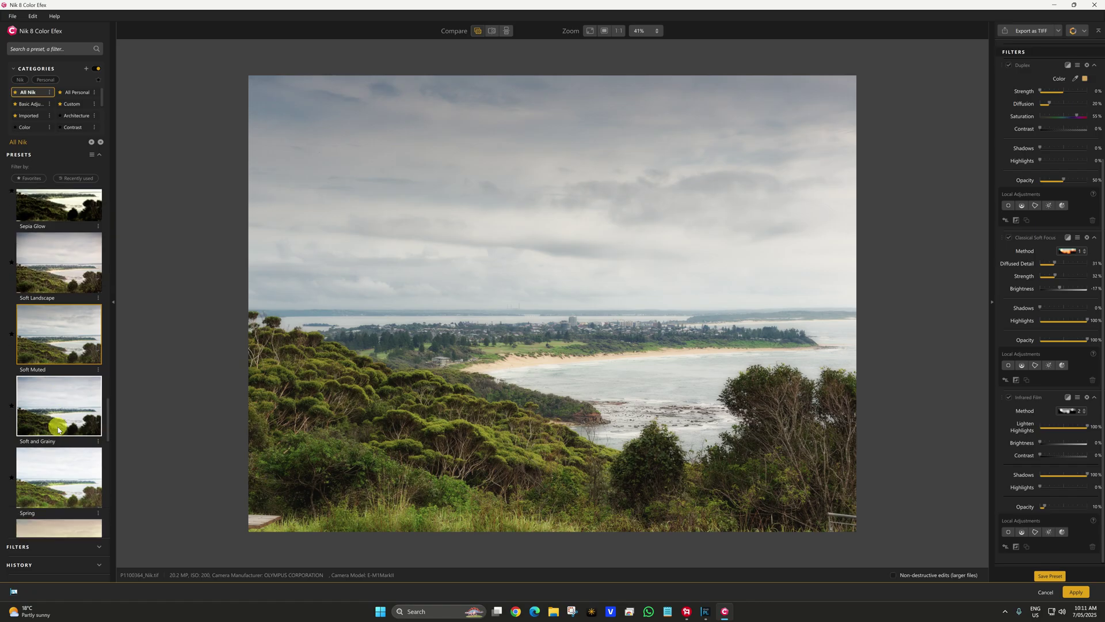
scroll(59, 419, "down", 1)
scroll(59, 419, "down", 15)
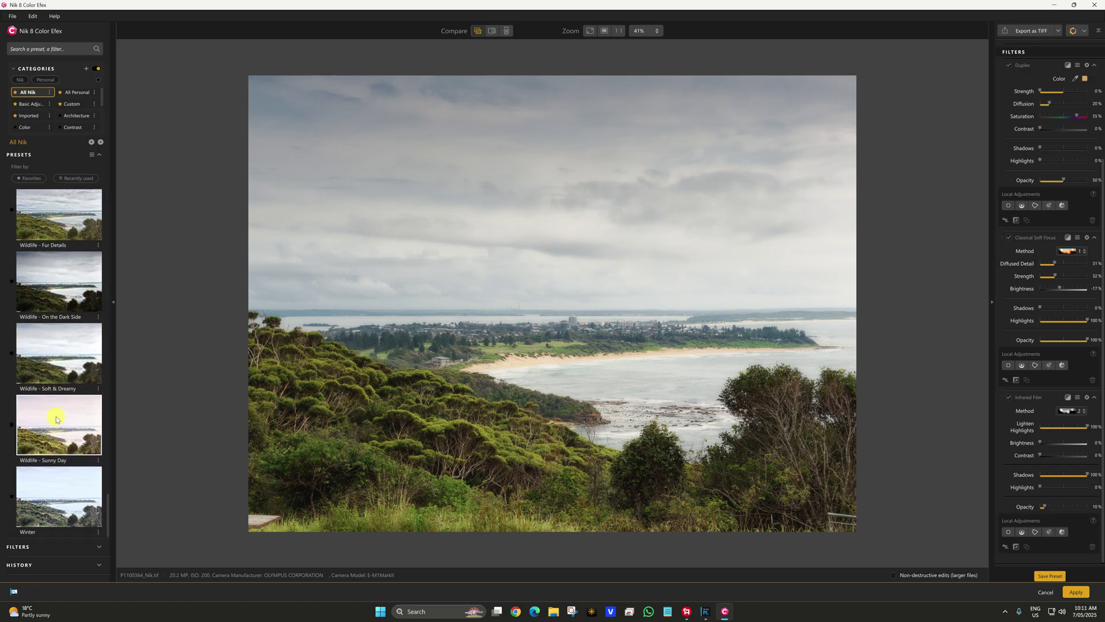
scroll(56, 419, "up", 20)
left_click(66, 428)
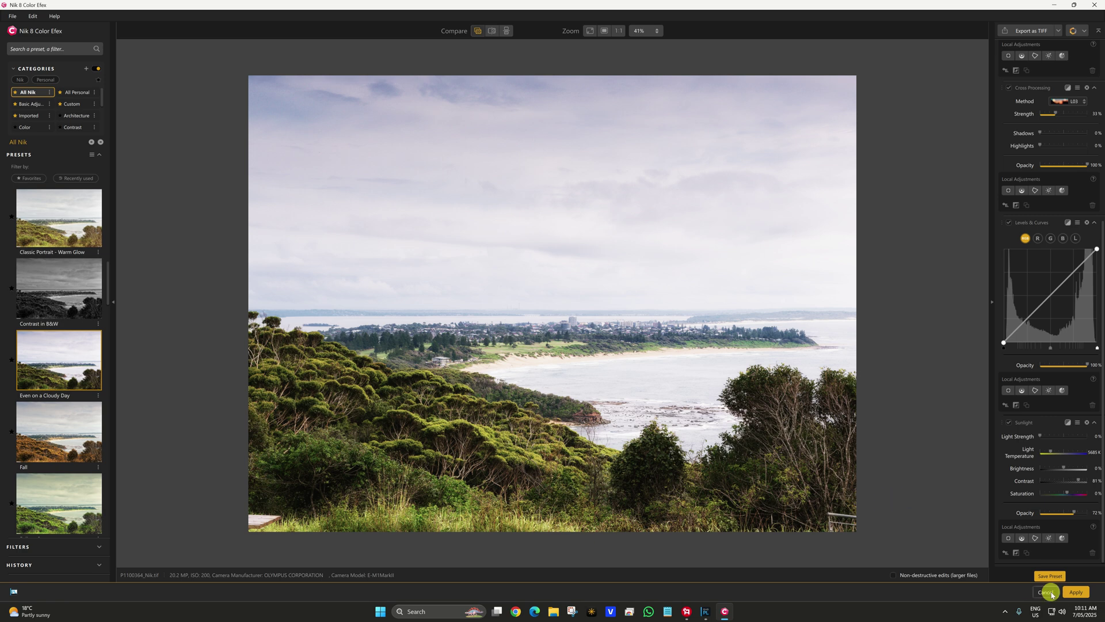
left_click(1046, 592)
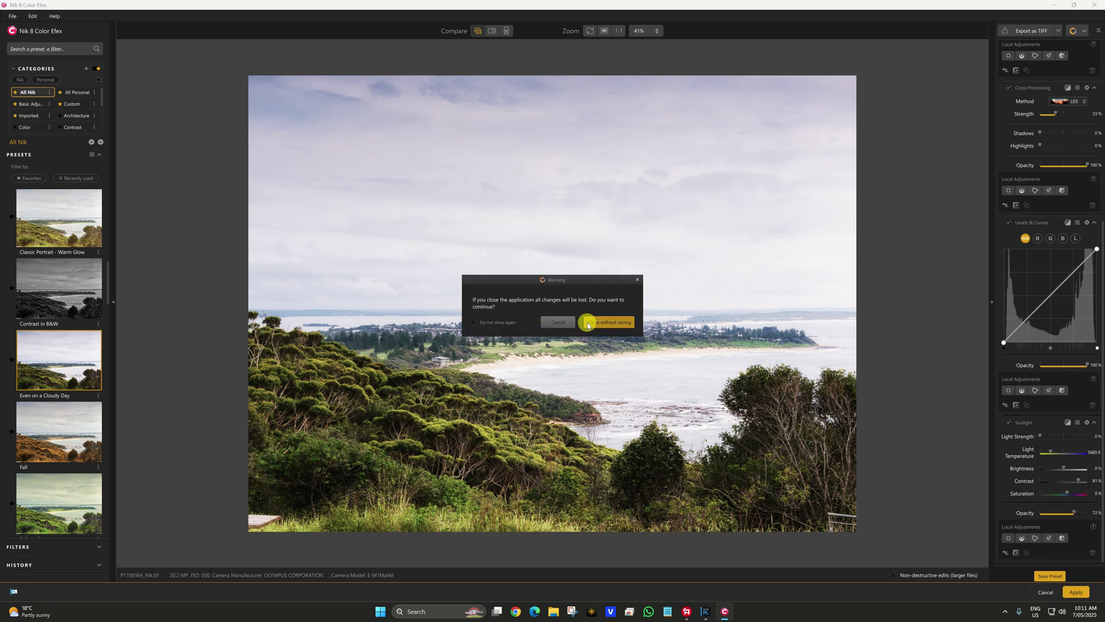
left_click(587, 324)
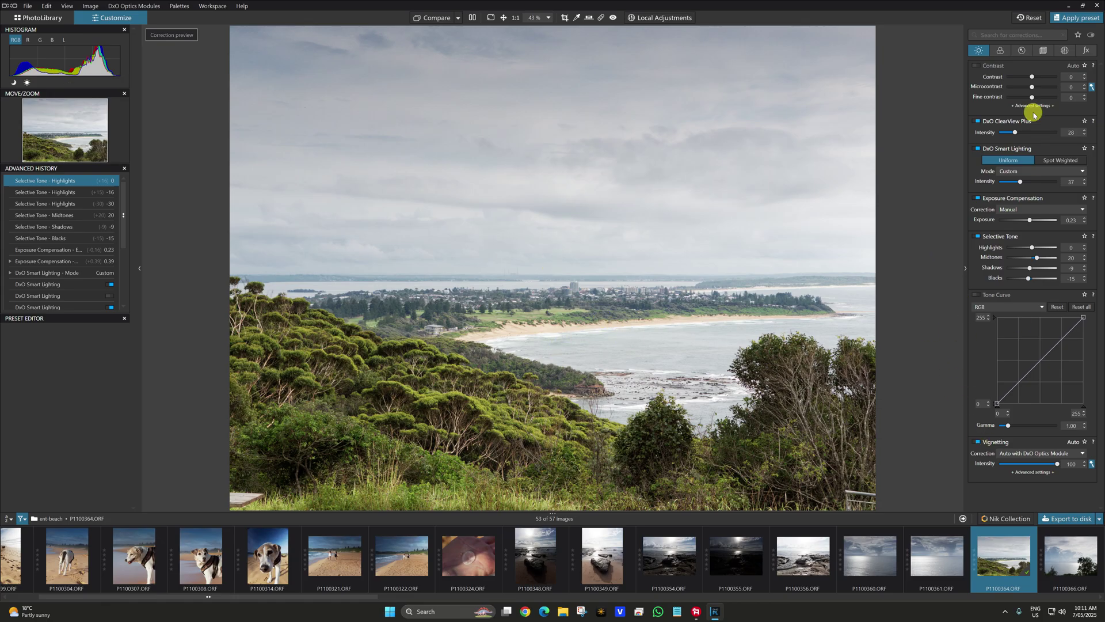
Draw a graduated filter over the sky in PhotoLab, placing its transition along the horizon.
key("shift+g")
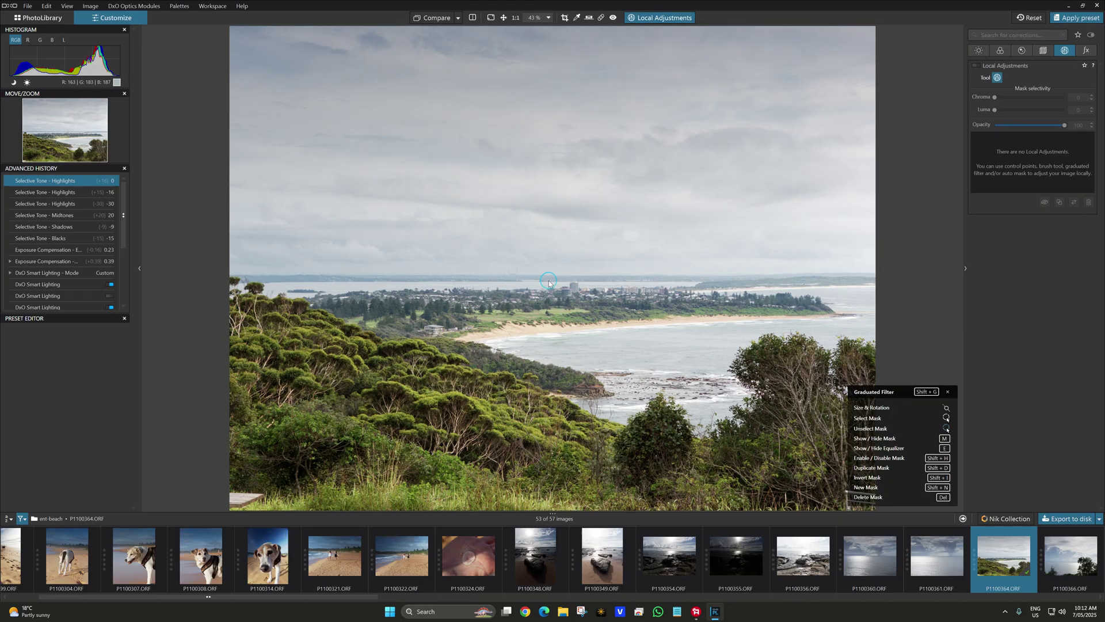
left_click_drag(547, 280, 563, 311)
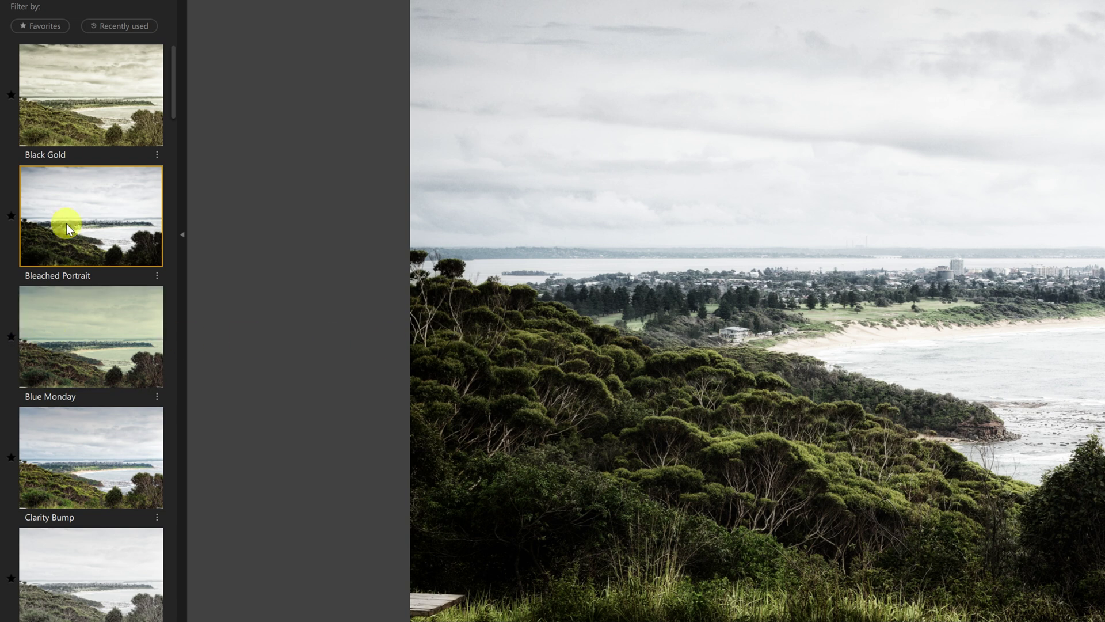
Apply the Blue Monday preset in Nik 8 Color Efex and examine the settings of its filters.
left_click(84, 345)
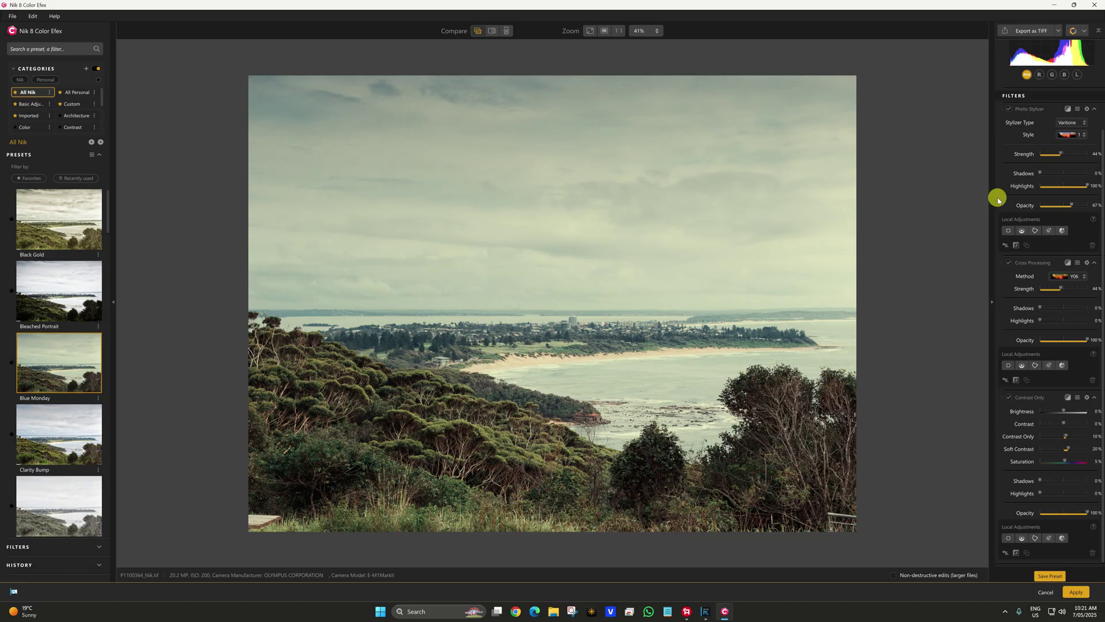
scroll(1066, 240, "up", 3)
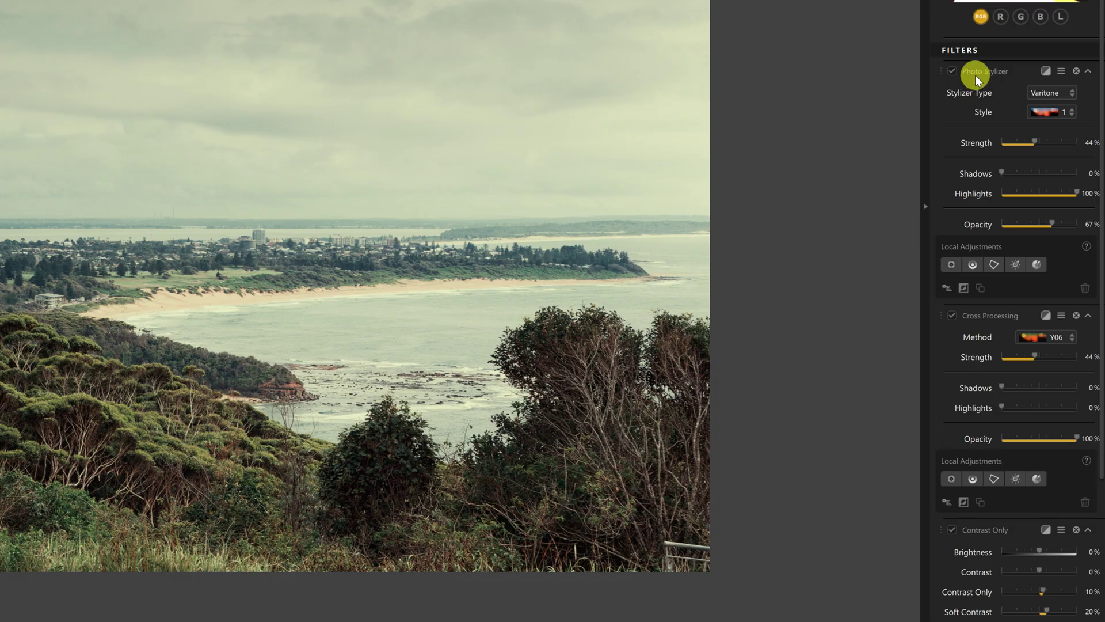
scroll(983, 185, "down", 4)
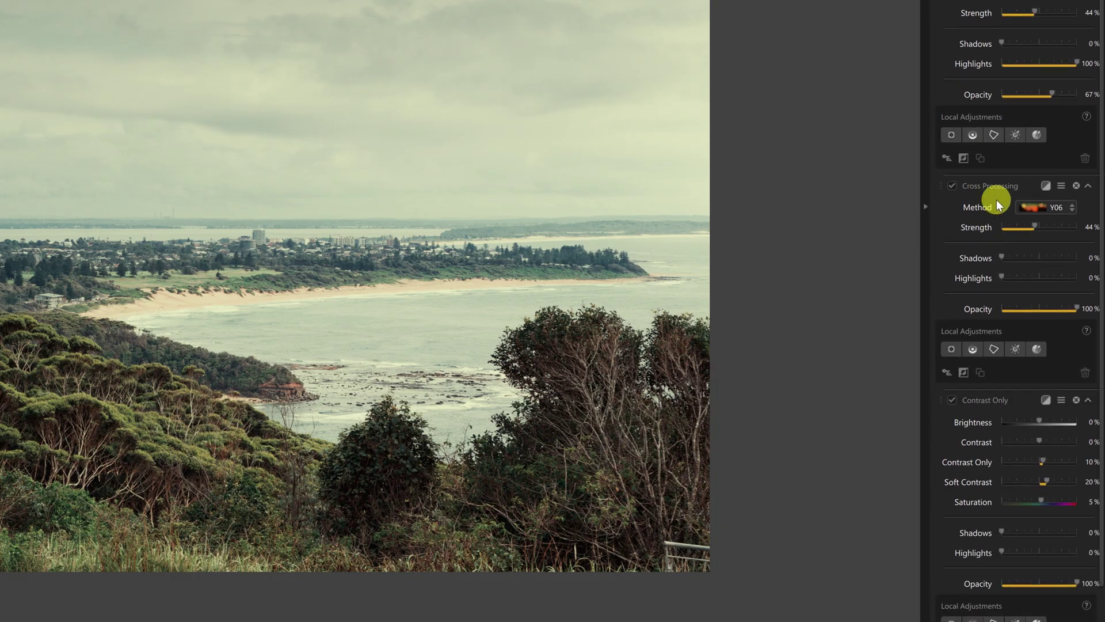
scroll(997, 199, "down", 1)
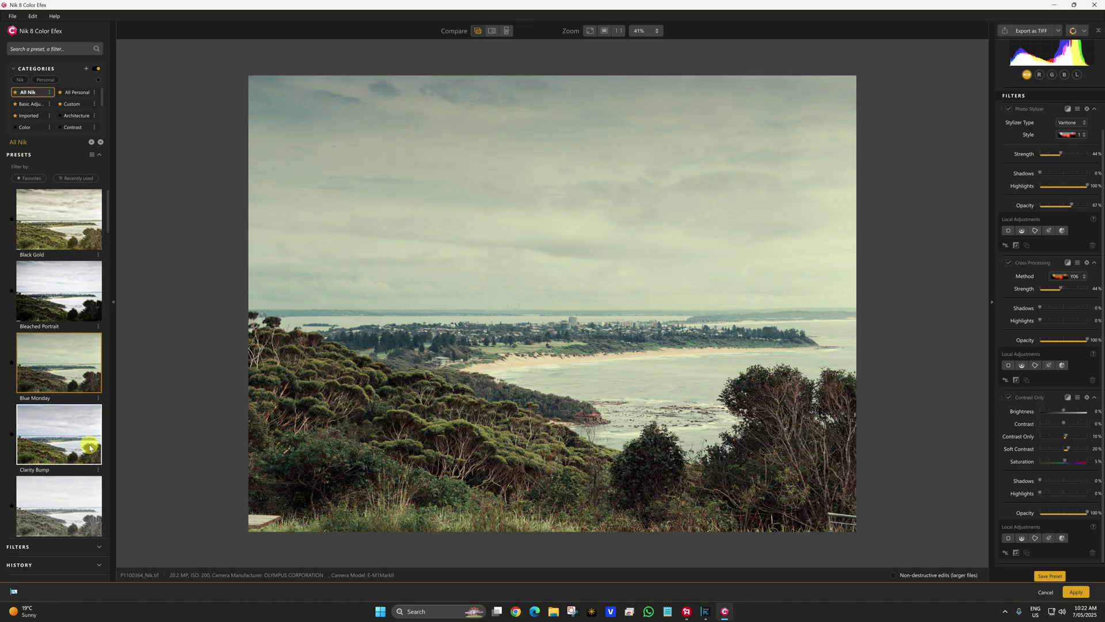
Apply the Clarity Bump preset and examine the settings of its filters.
left_click(44, 437)
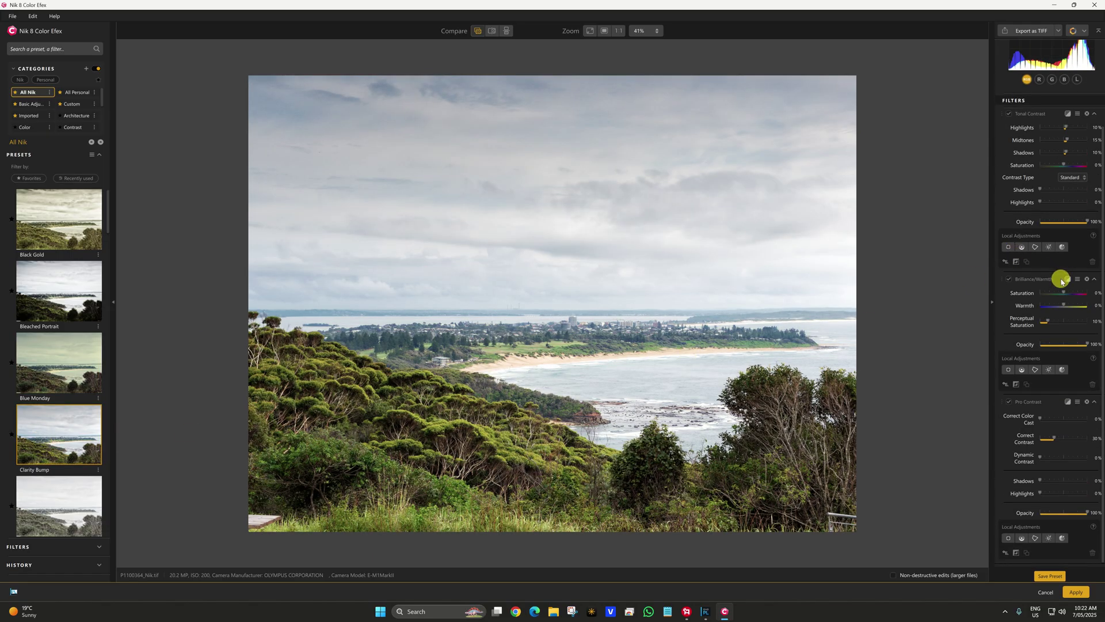
scroll(1062, 283, "up", 3)
scroll(992, 171, "down", 4)
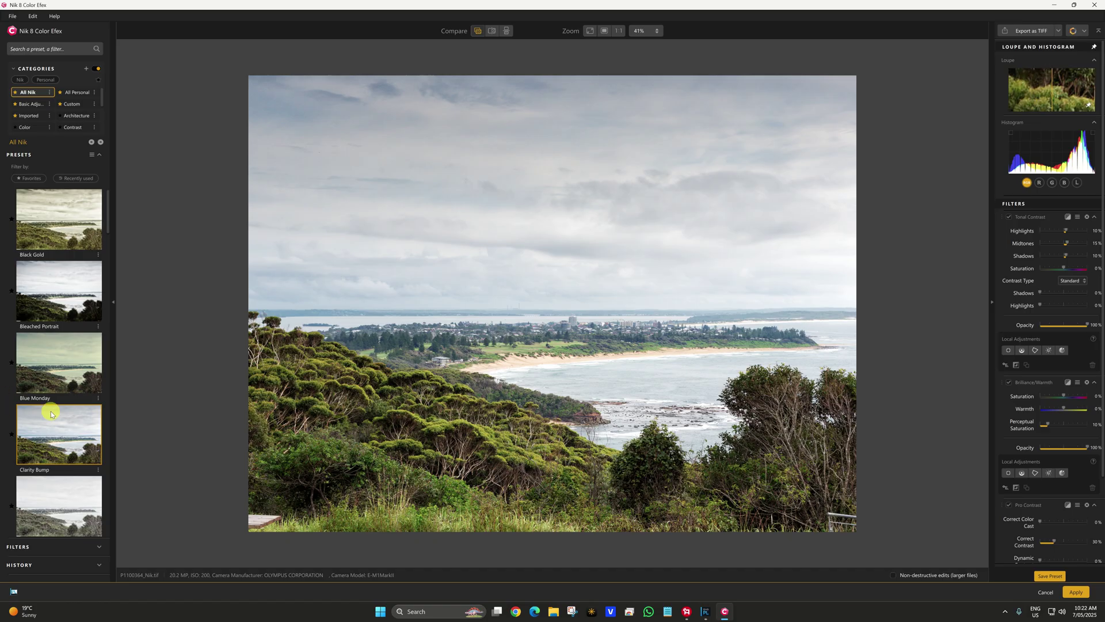
Apply the Classic Portrait - Hint of Color preset and examine its B/W Conversion and High Key filters.
scroll(55, 415, "down", 3)
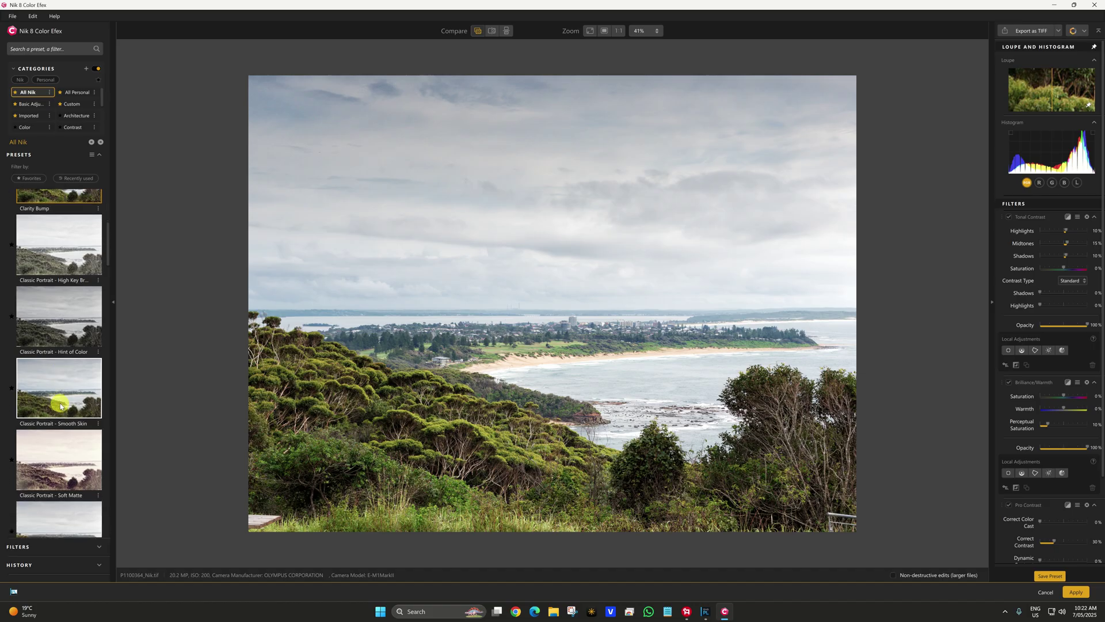
left_click(55, 315)
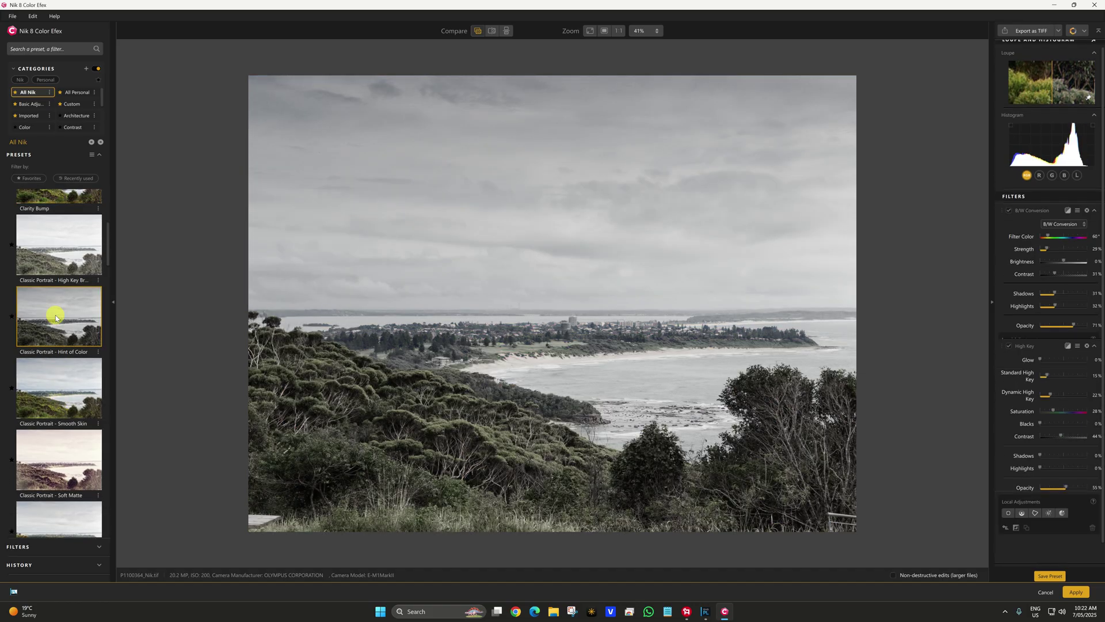
left_click(1039, 234)
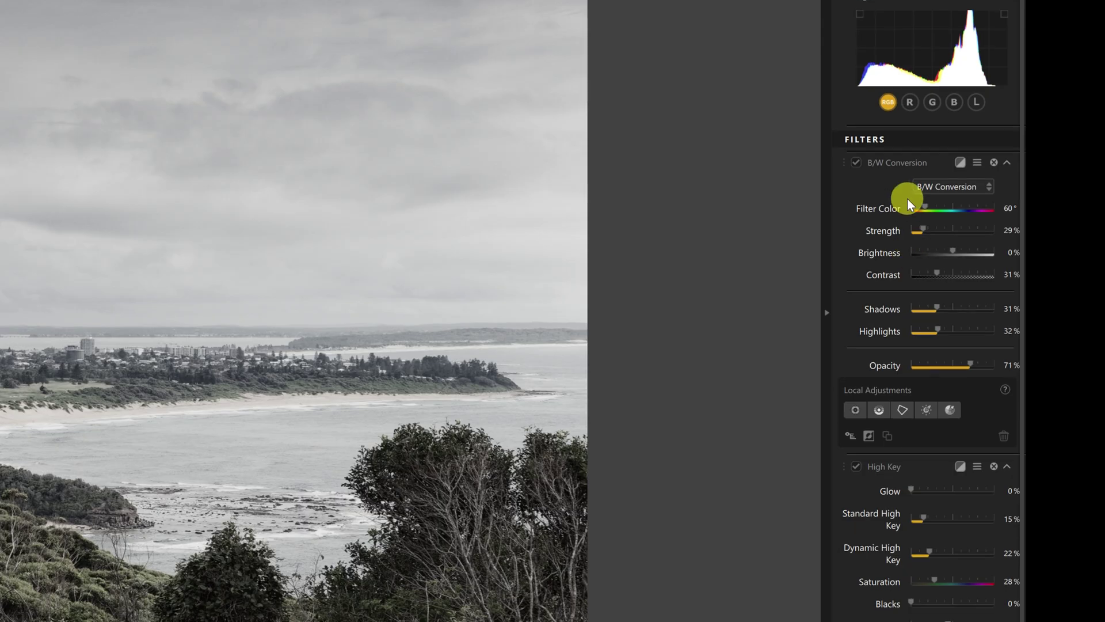
scroll(918, 363, "down", 1)
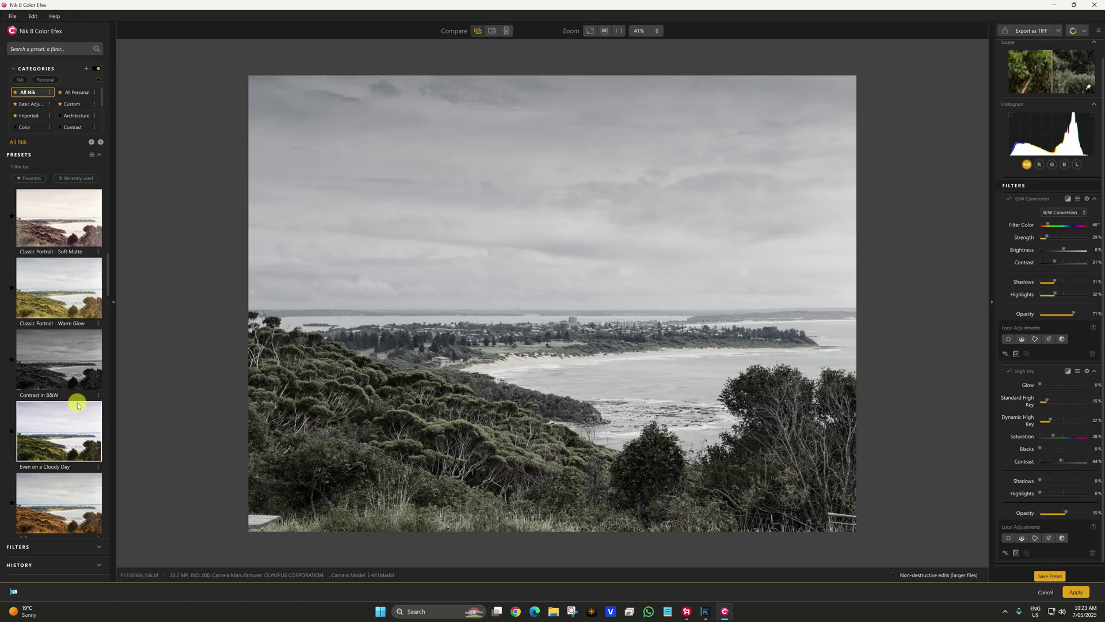
Return to the beginning of the preset collection and close Color Efex without saving the changes.
scroll(79, 405, "up", 1)
scroll(77, 405, "up", 4)
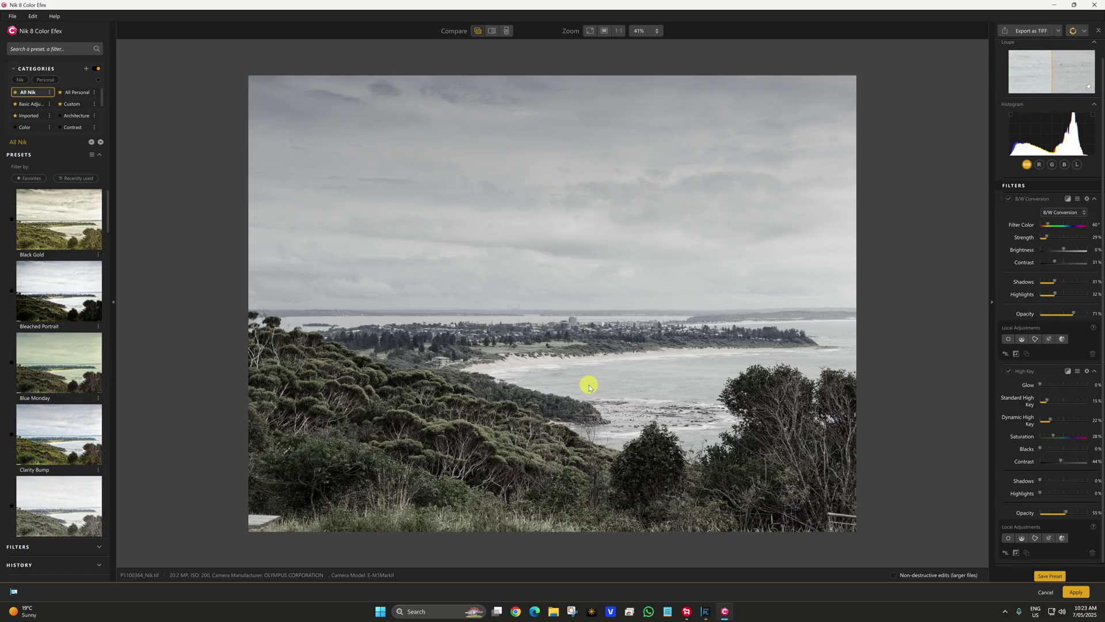
left_click(1069, 597)
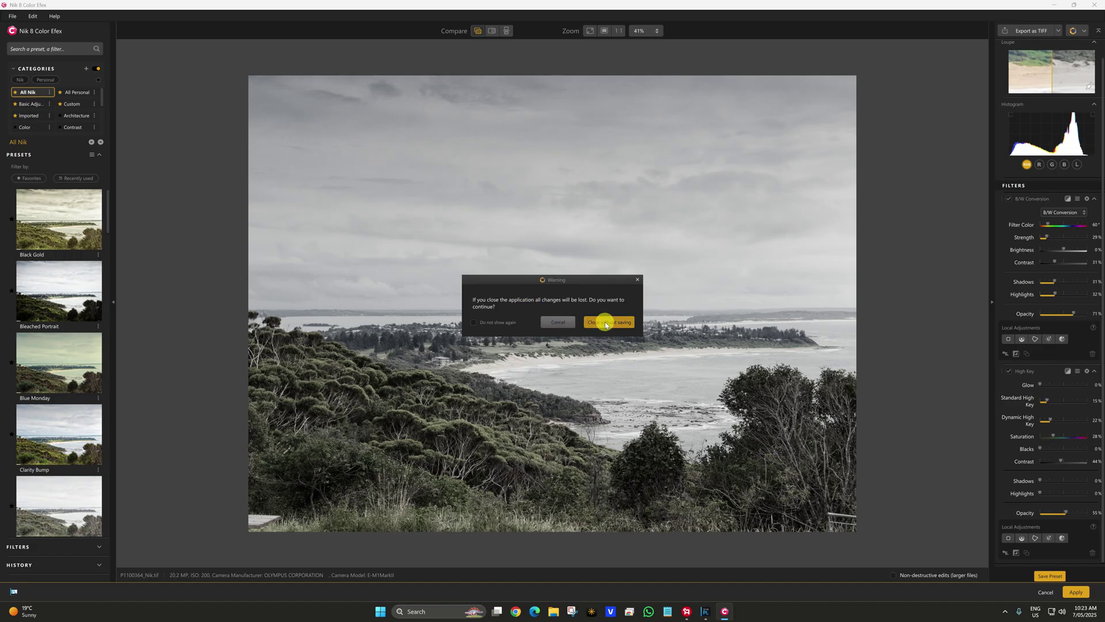
left_click(605, 324)
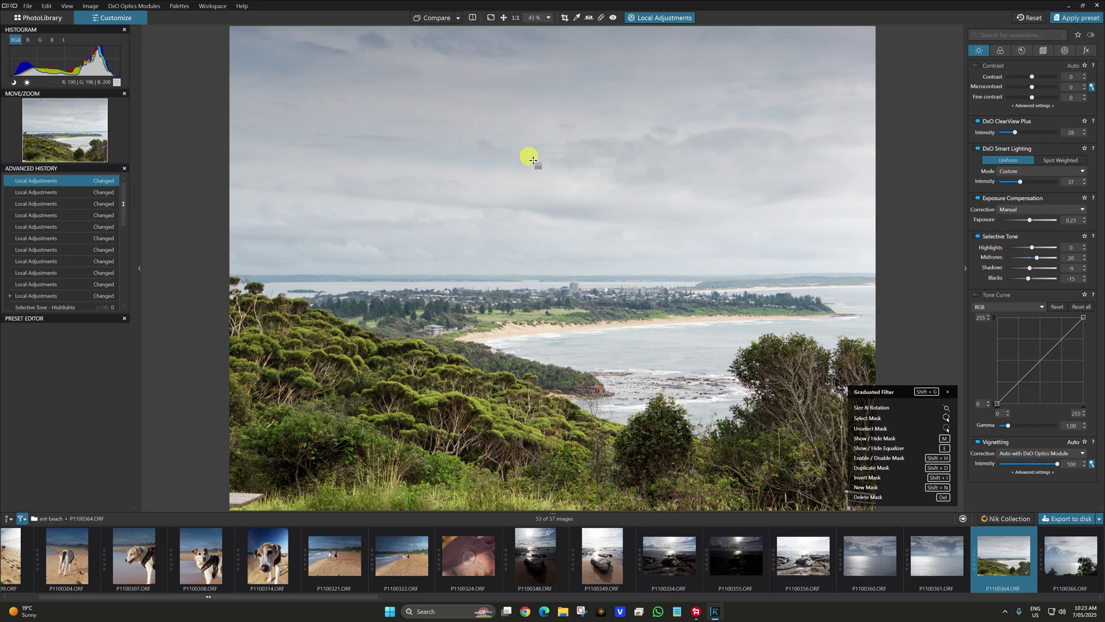
Darken the sky in PhotoLab with a graduated filter whose transition lies along the horizon.
mouse_move(553, 279)
left_mouse_down()
mouse_move(547, 316)
mouse_move(558, 315)
mouse_move(552, 283)
left_mouse_up()
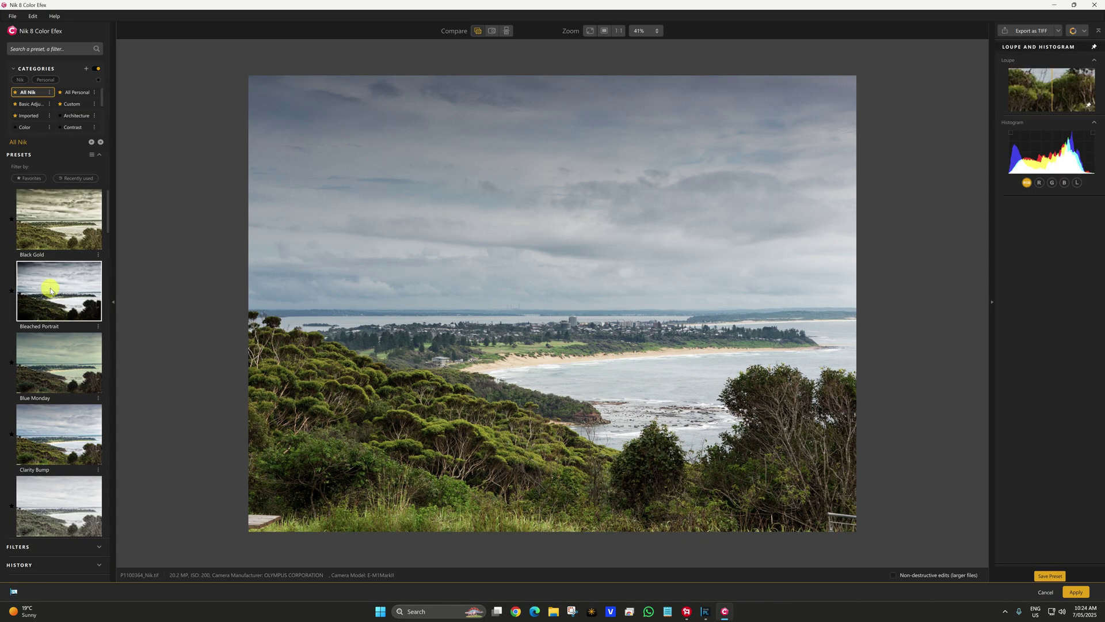
Apply the Bleached Portrait preset in Color Efex, setting Bleach Bypass to brightness 15%, saturation -38% and local contrast 61%.
left_click(50, 289)
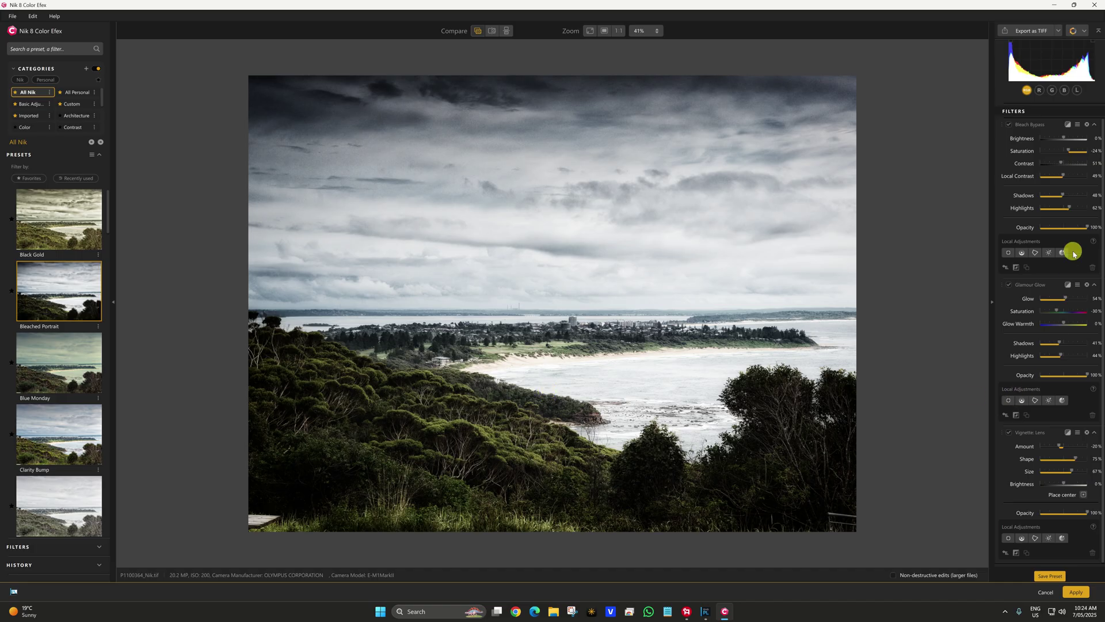
scroll(1056, 196, "up", 2)
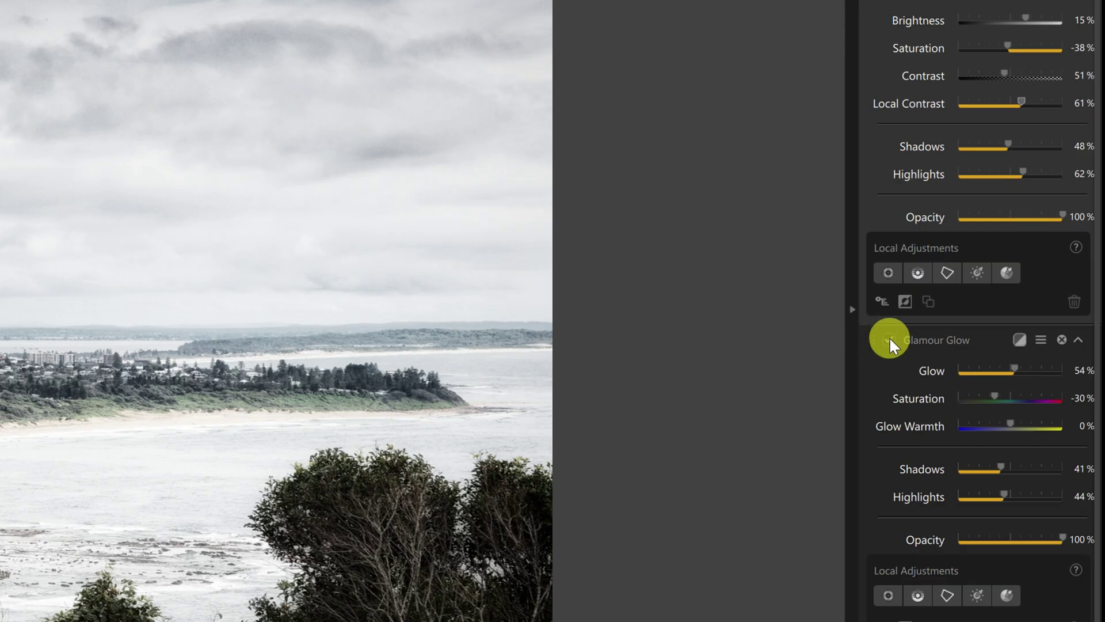
scroll(921, 288, "up", 4)
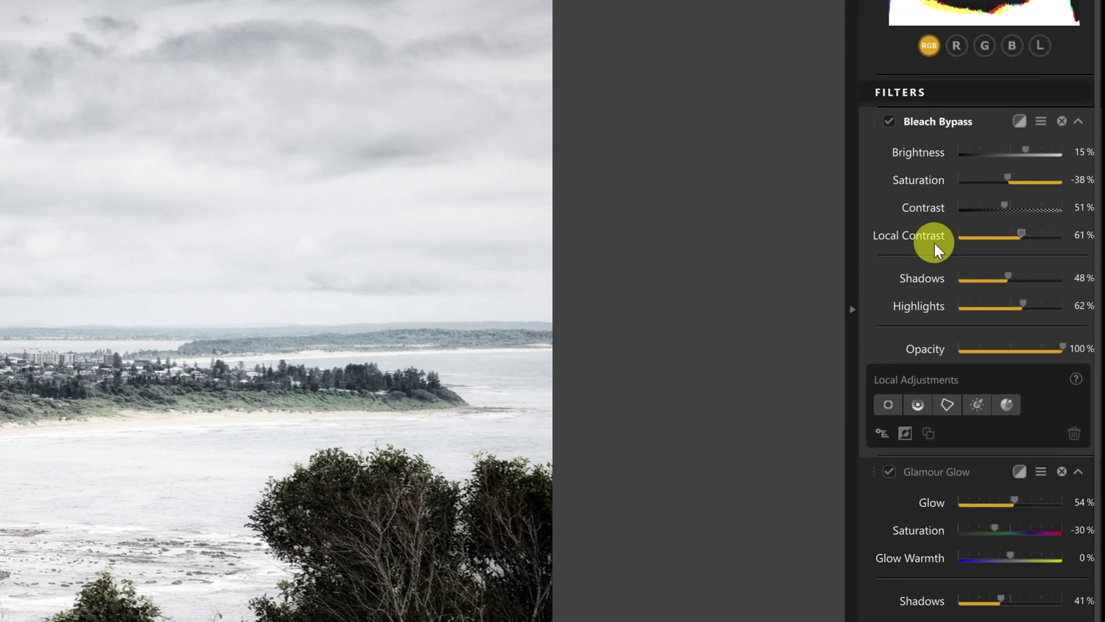
Compare the landscape with and without the Bleach Bypass filter, and set the filter's brightness to -12%.
left_click(886, 121)
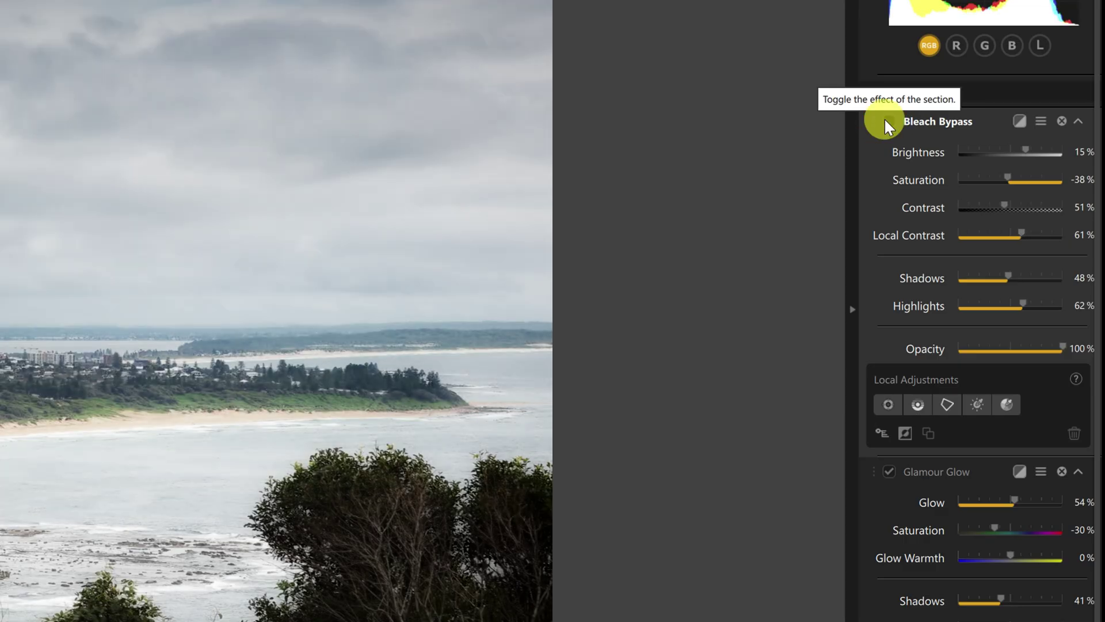
left_click(887, 121)
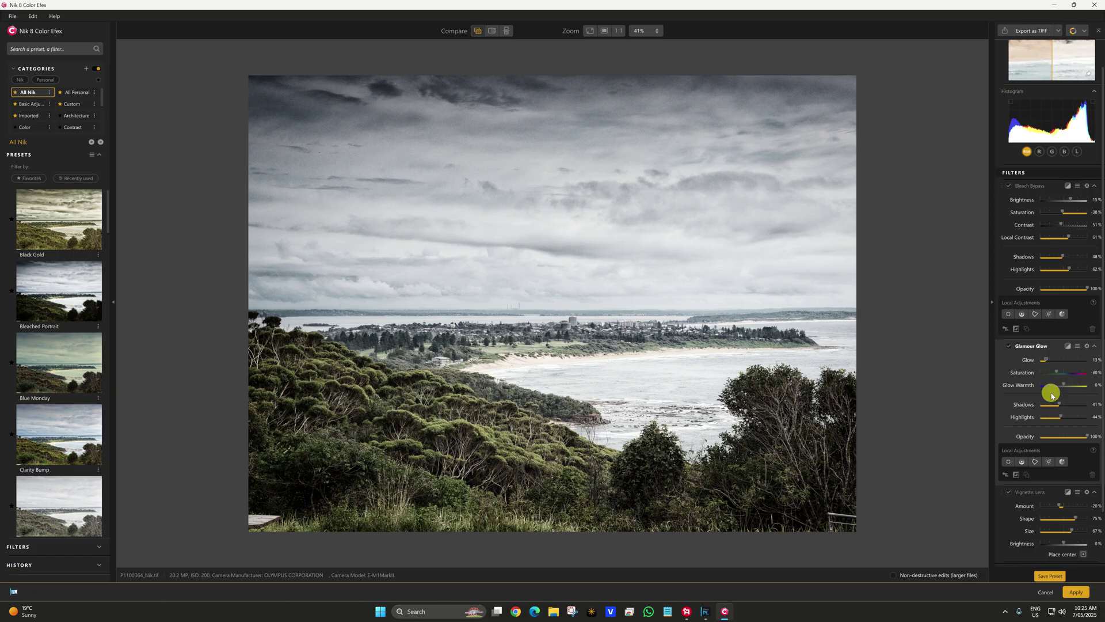
scroll(1047, 397, "up", 2)
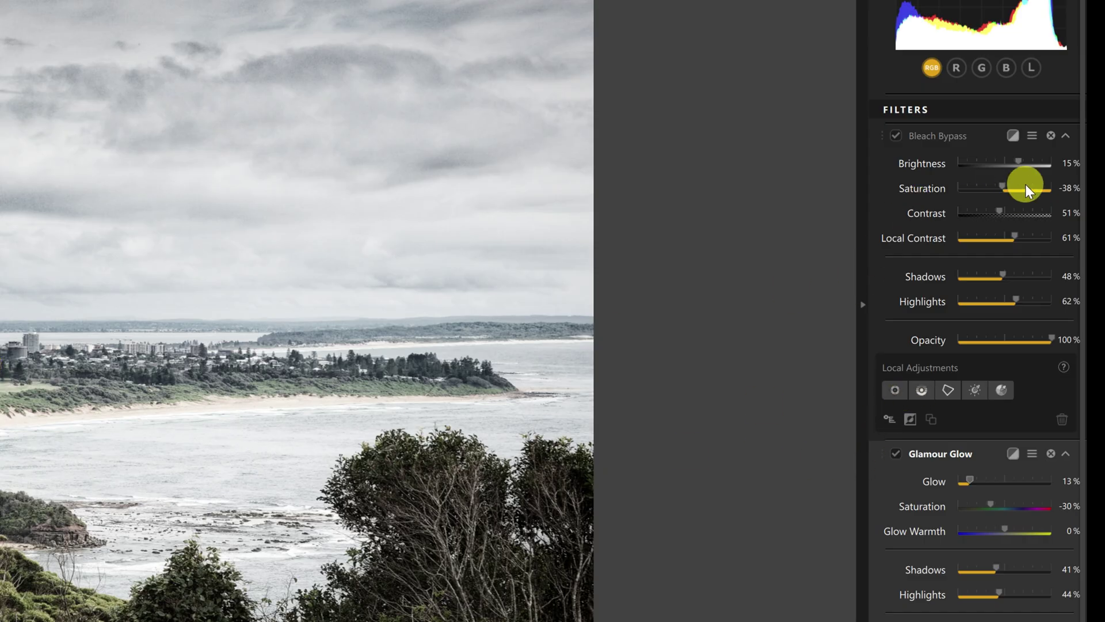
left_click_drag(1021, 162, 992, 166)
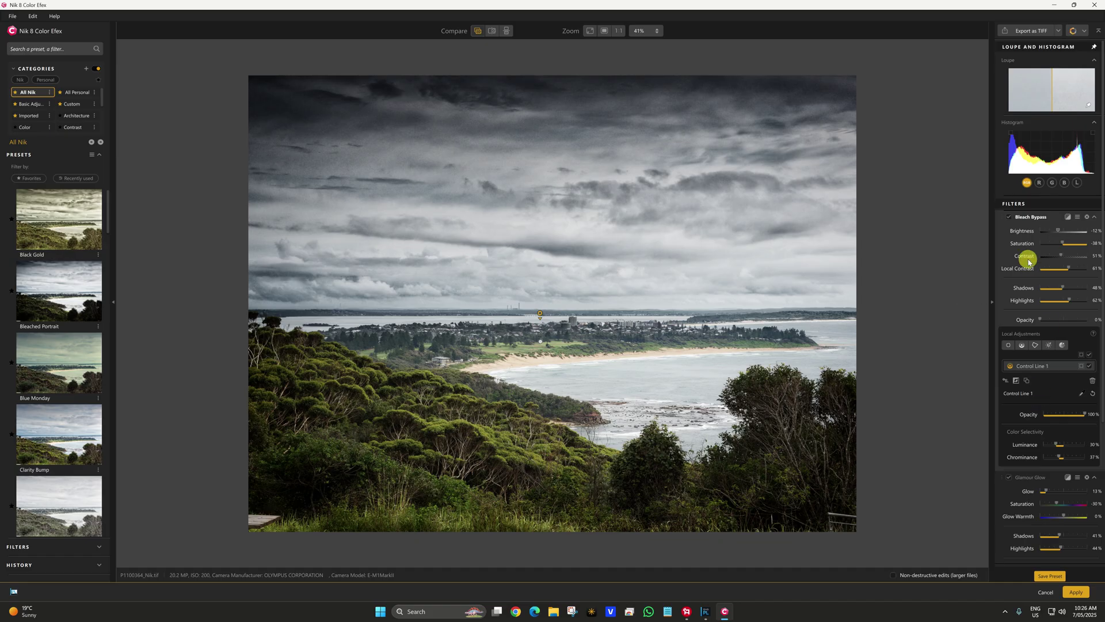
mouse_move(1057, 230)
left_mouse_down()
mouse_move(1042, 231)
mouse_move(1054, 231)
left_mouse_up()
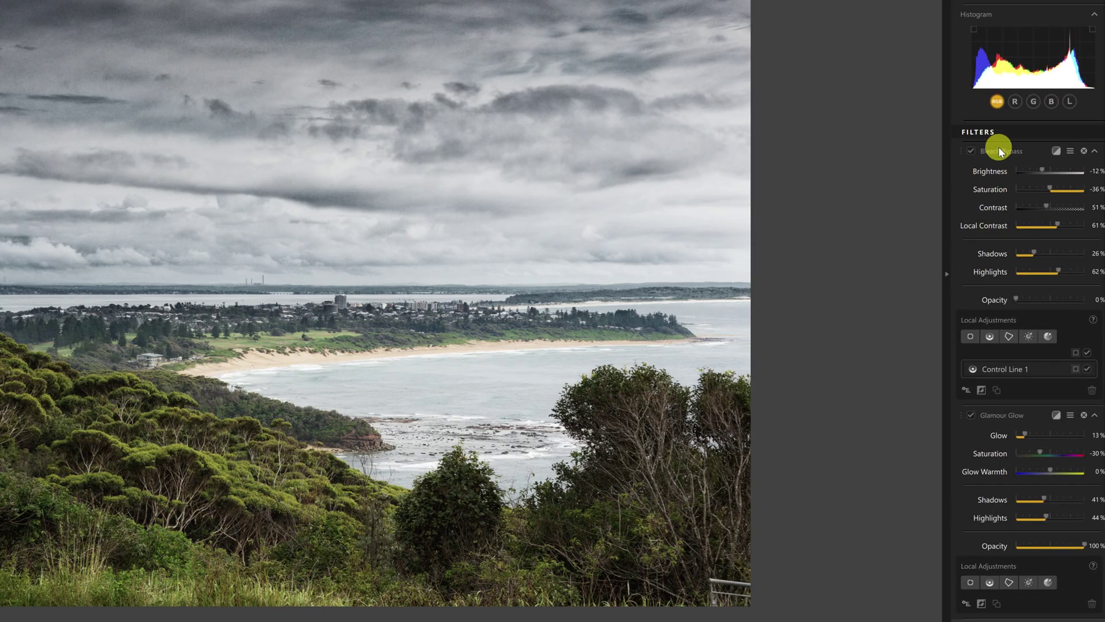
Add a wide elliptical control point to Glamour Glow over the foreground trees, with opacity 83%, luminance 27% and chrominance 45%.
scroll(1027, 395, "down", 1)
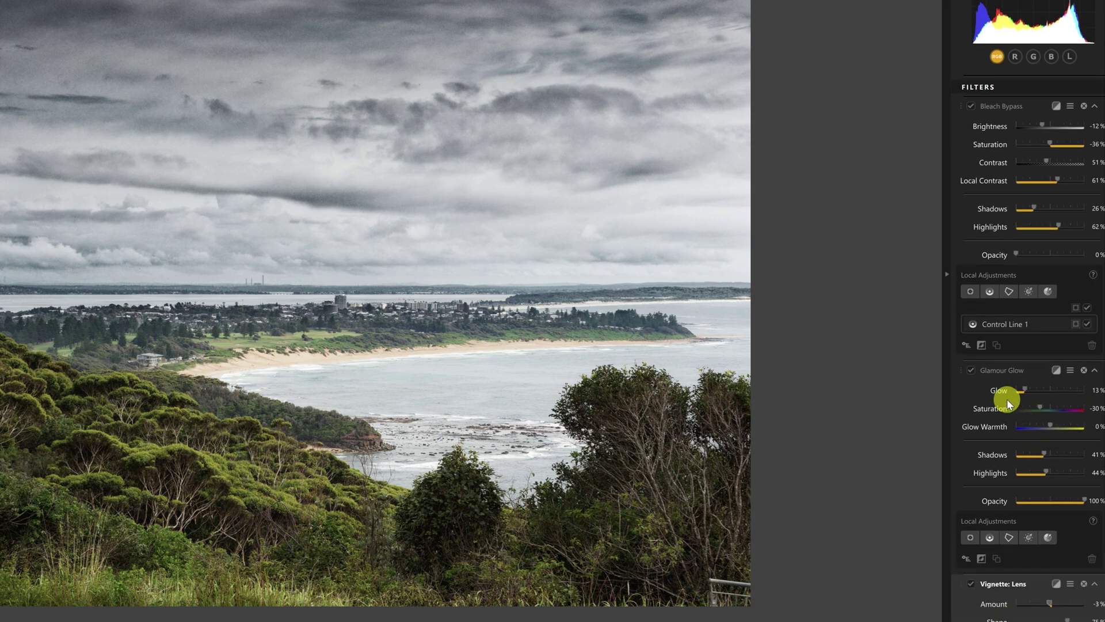
scroll(1008, 374, "down", 3)
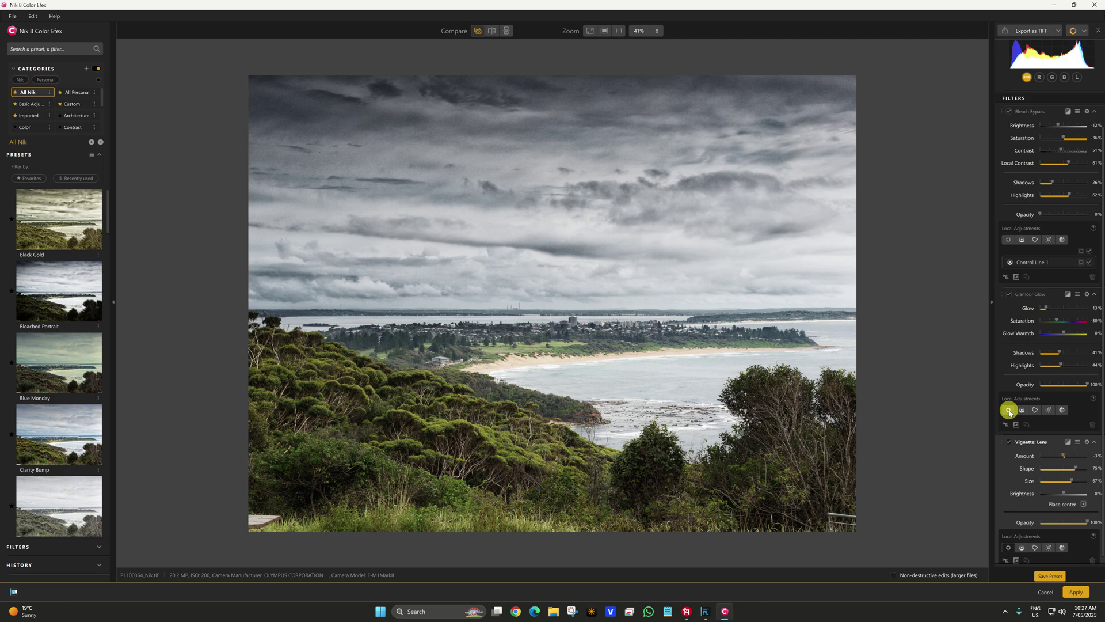
left_click(1008, 409)
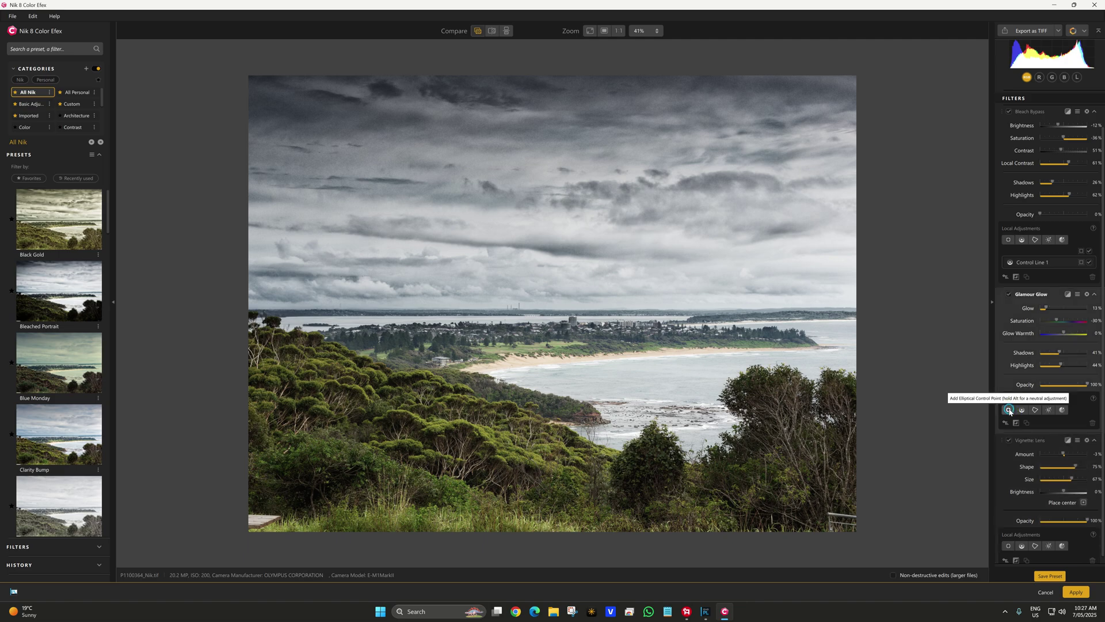
left_click(394, 417)
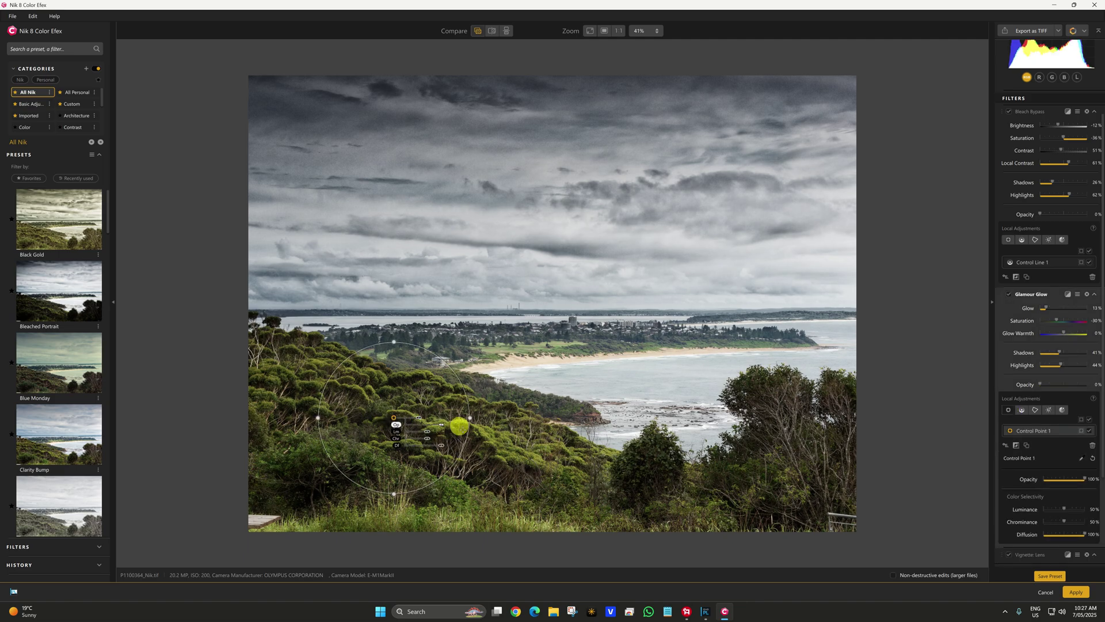
left_click_drag(469, 418, 552, 419)
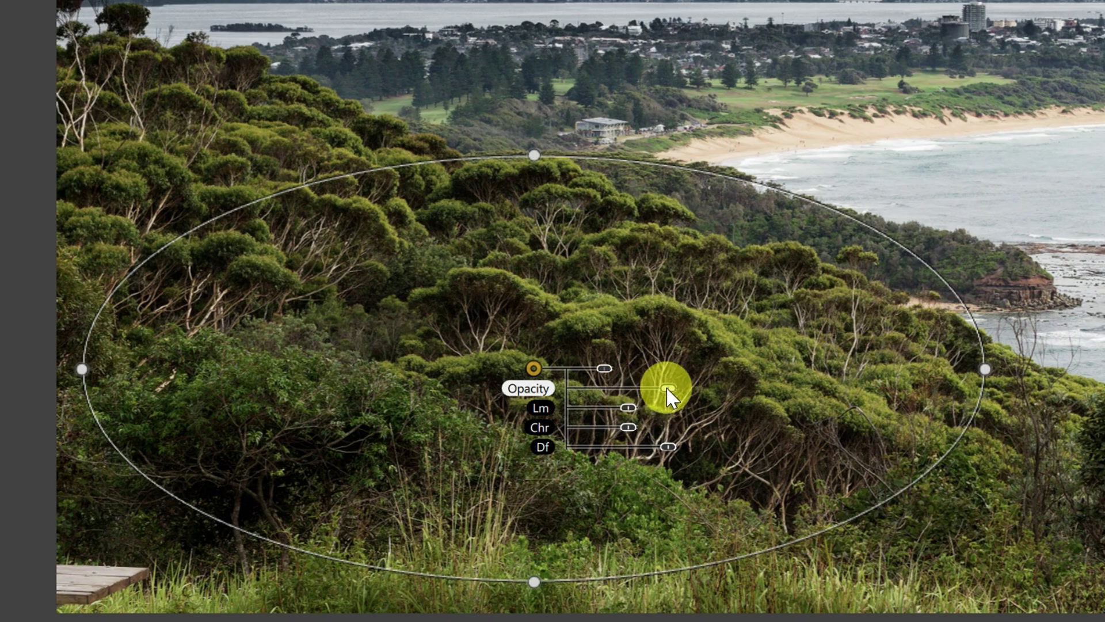
left_click_drag(666, 387, 603, 406)
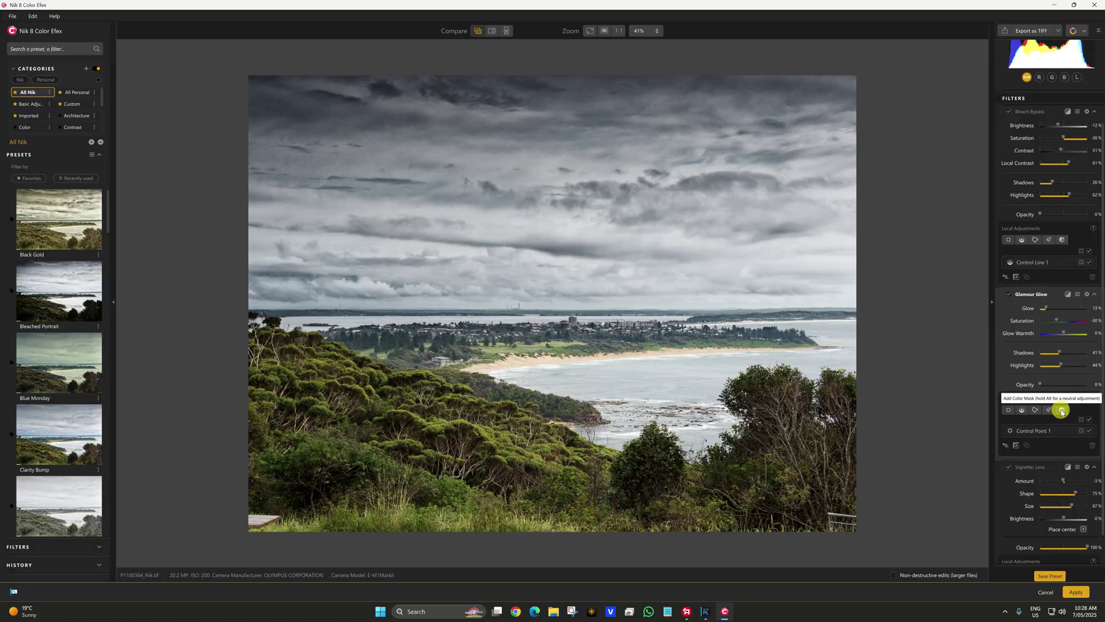
Check the control point's mask over the foreground trees and raise the glow amount of Glamour Glow.
left_click(1085, 421)
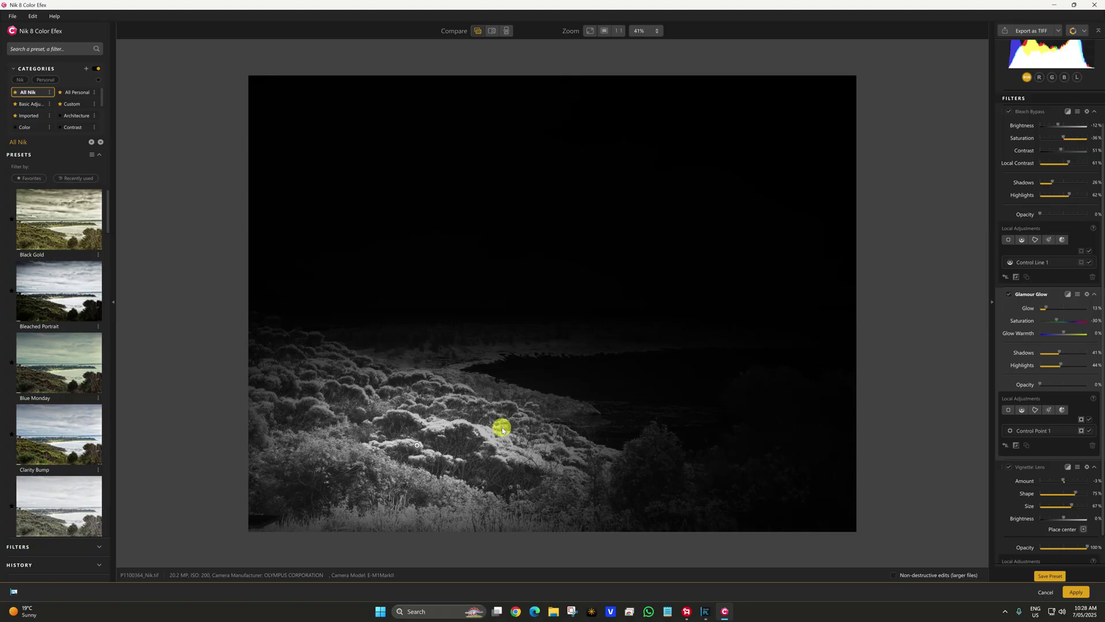
left_click_drag(500, 424, 437, 460)
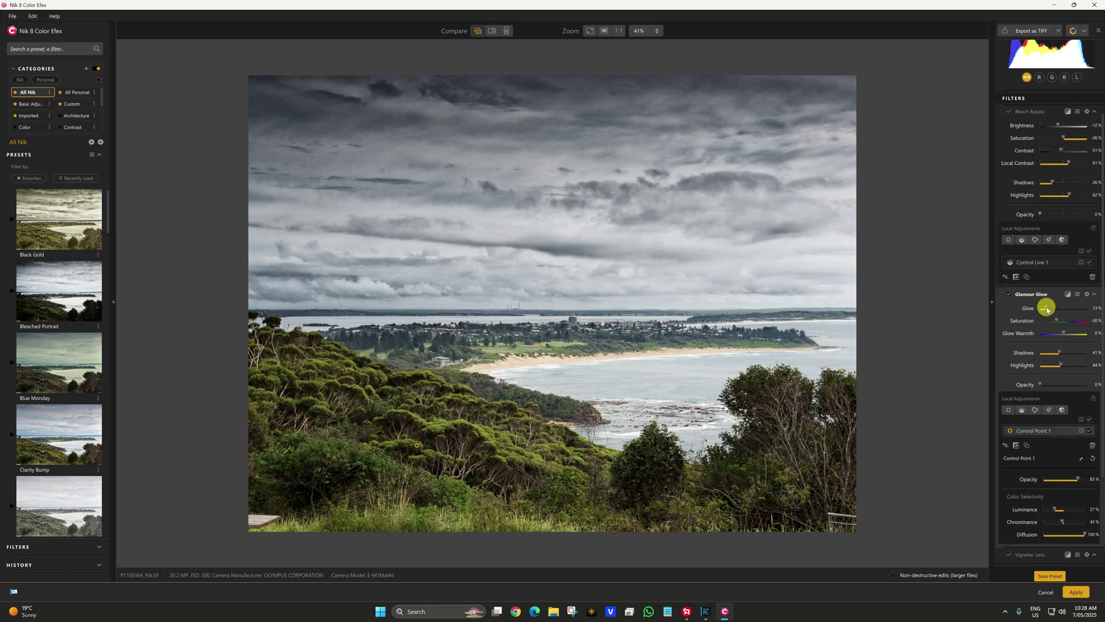
mouse_move(1046, 309)
left_mouse_down()
mouse_move(1078, 305)
mouse_move(1014, 313)
mouse_move(1054, 315)
left_mouse_up()
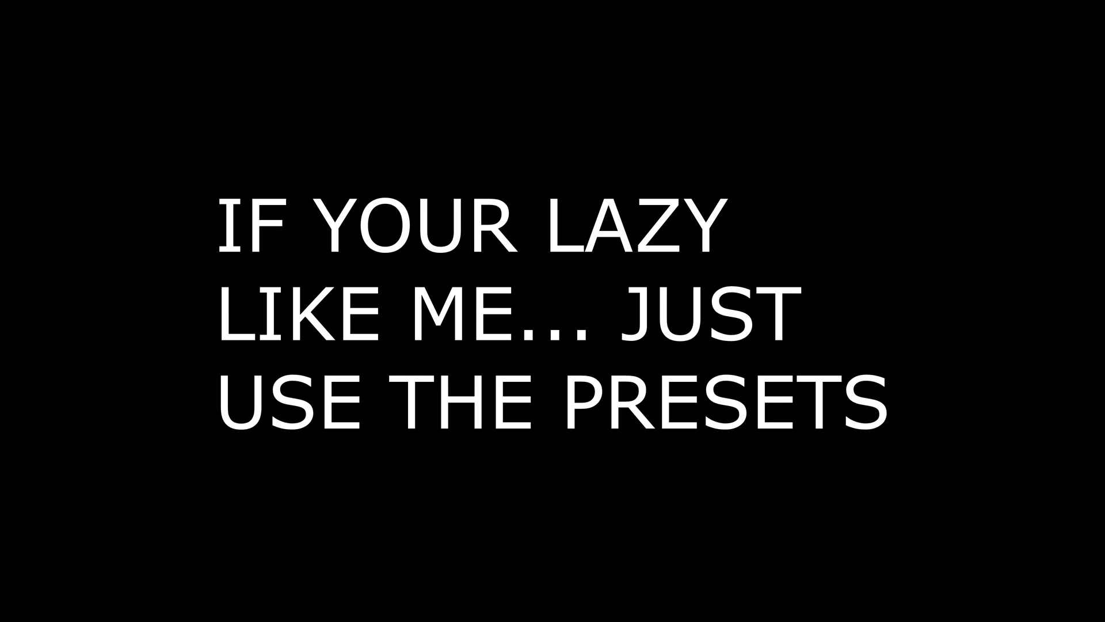
Try the Purple Film preset on the photo of the beach walkers and replace it with Red Rocks.
scroll(58, 365, "down", 2)
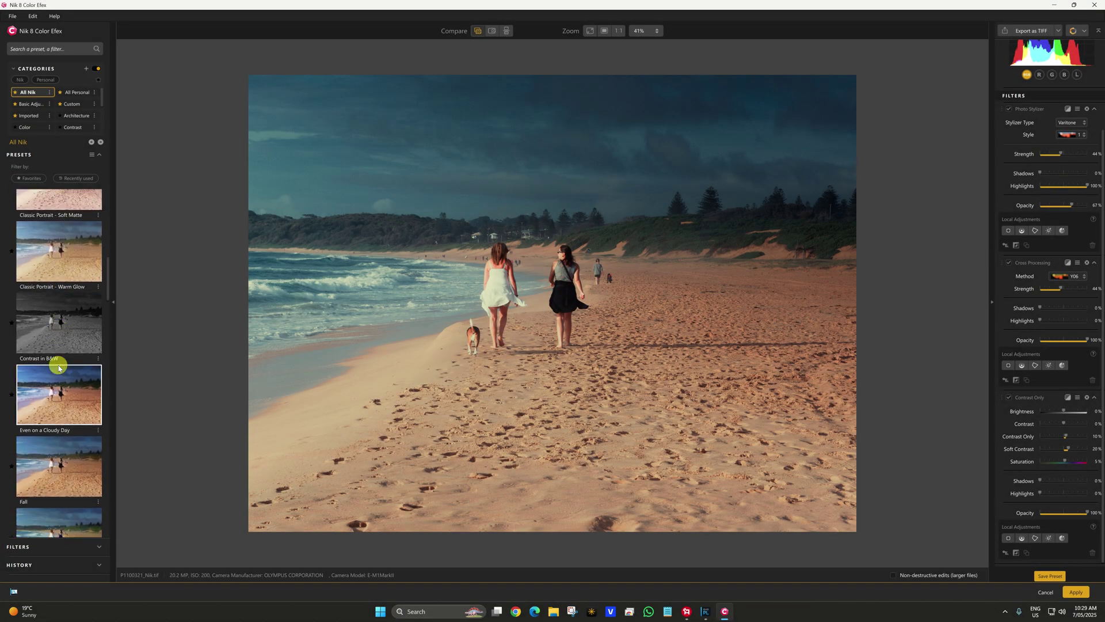
scroll(58, 365, "down", 5)
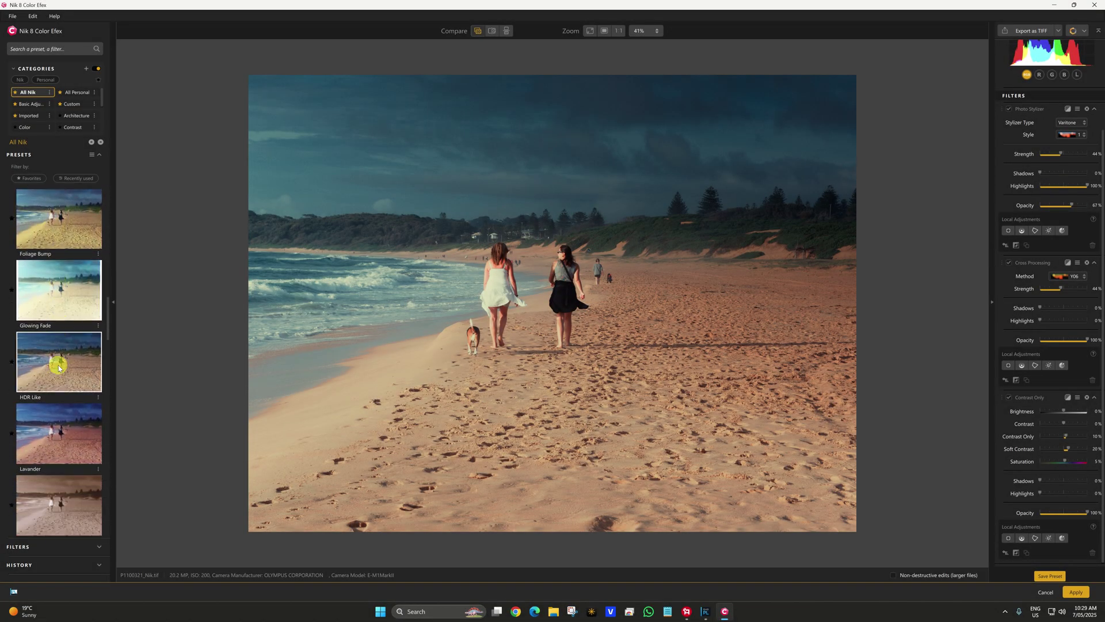
scroll(57, 365, "down", 3)
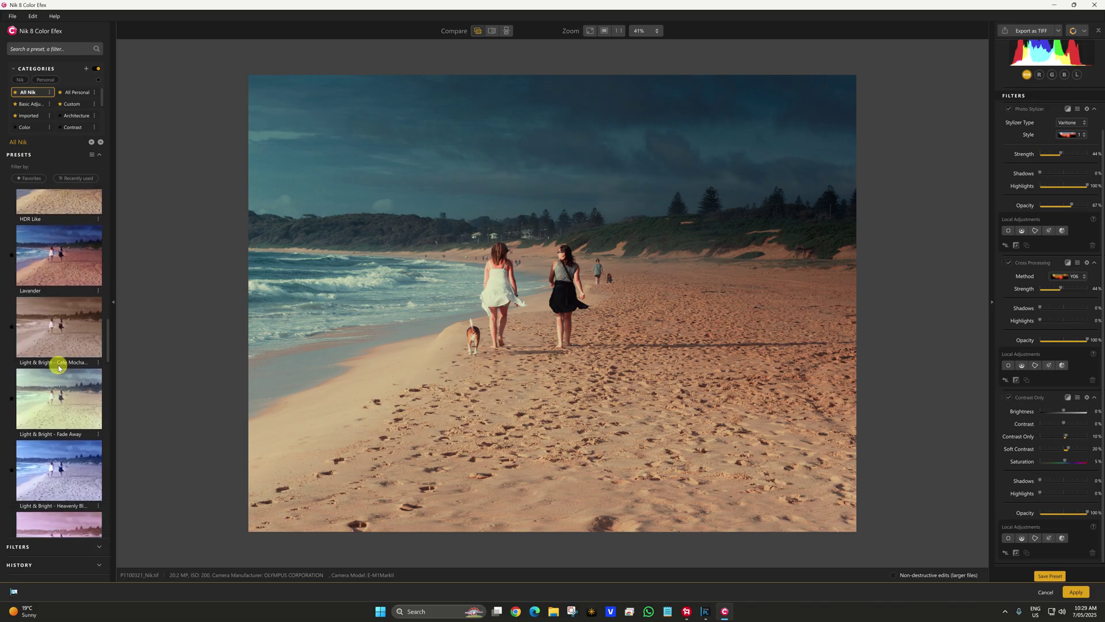
scroll(57, 365, "down", 4)
left_click(61, 423)
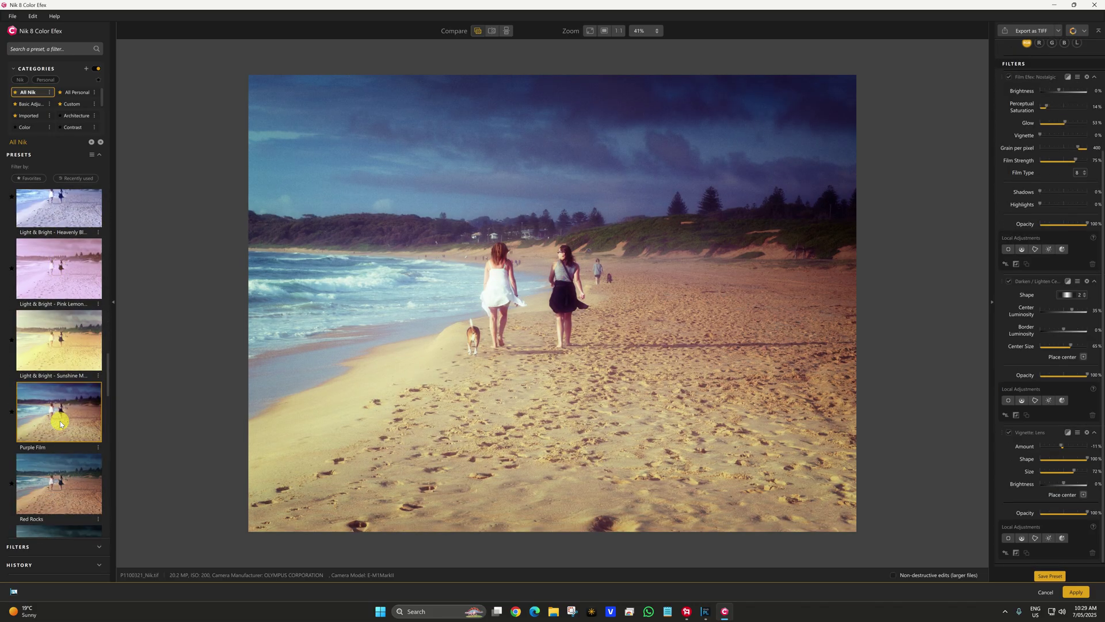
scroll(61, 423, "down", 3)
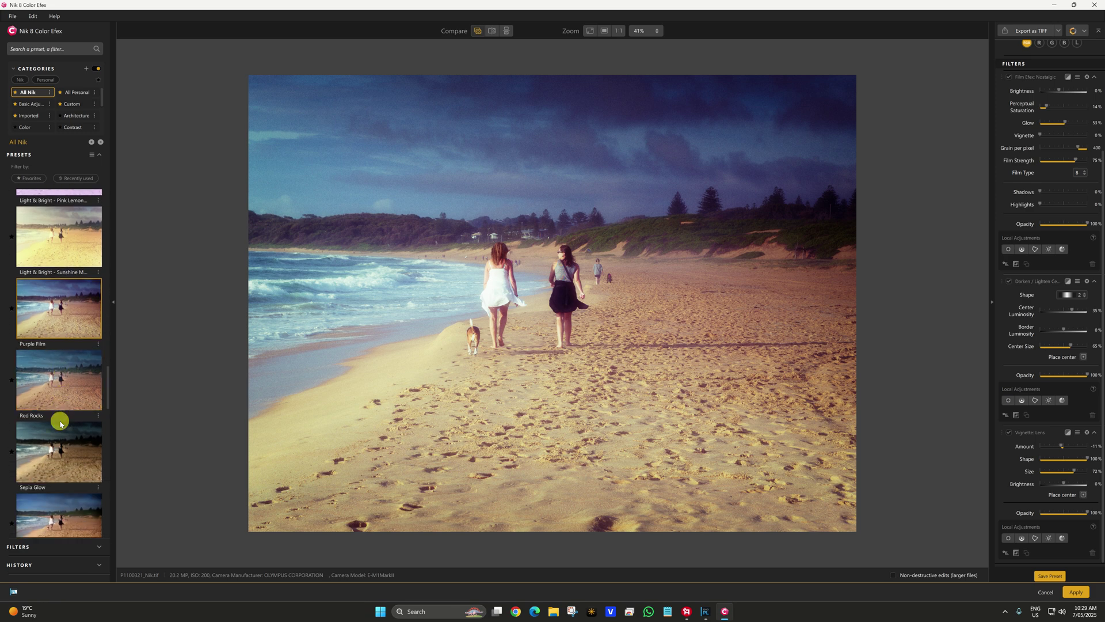
left_click(56, 326)
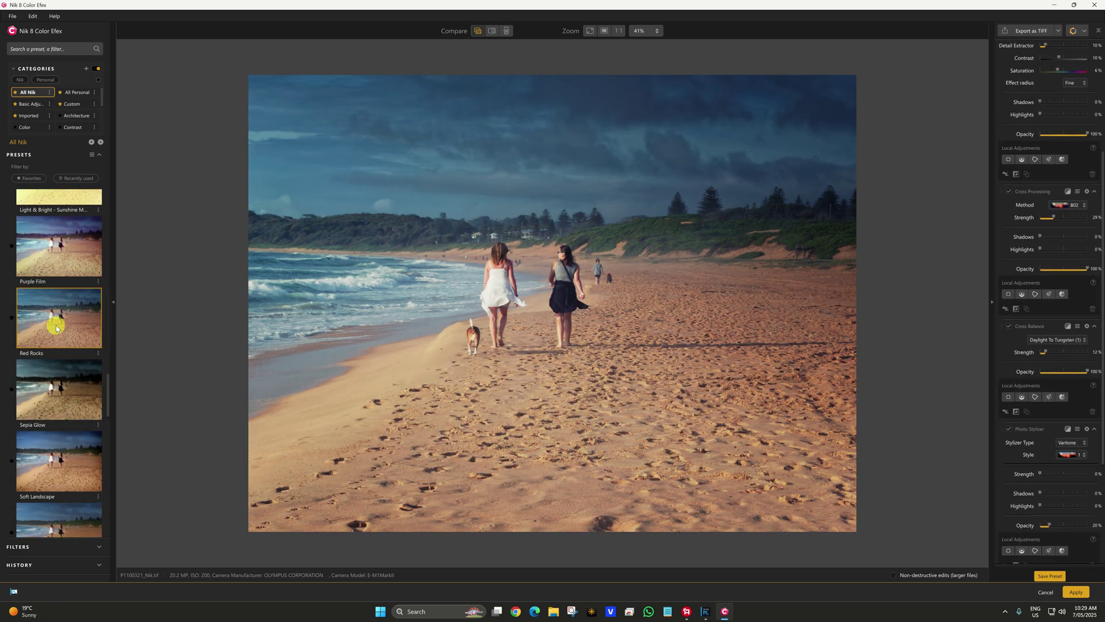
scroll(56, 325, "down", 2)
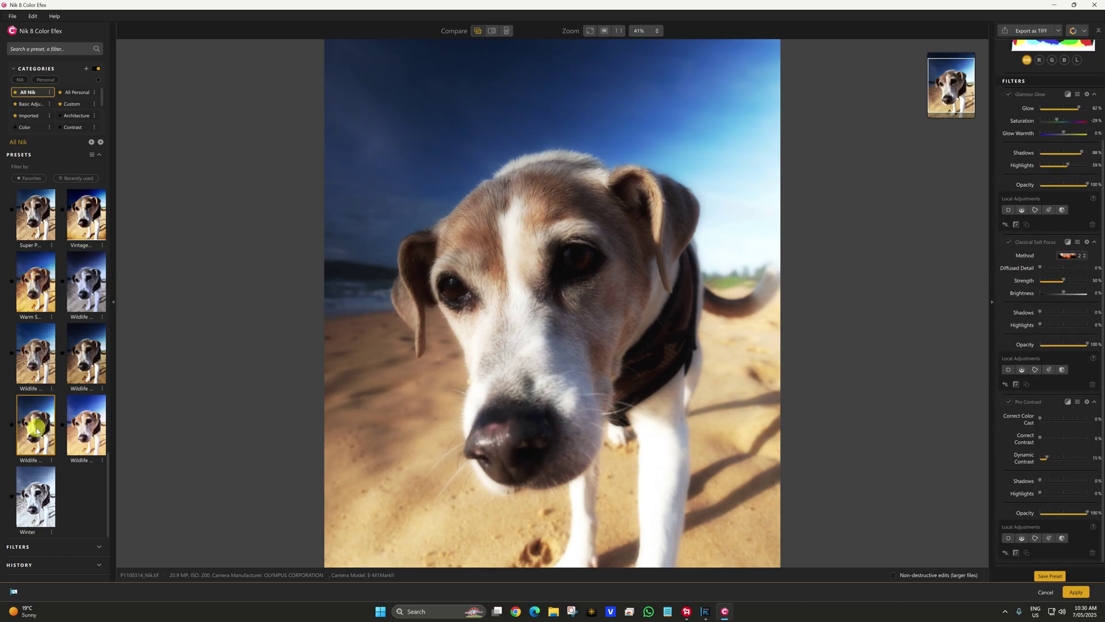
Try several presets on the dog portrait, including Summer and Red Rocks.
left_click(28, 291)
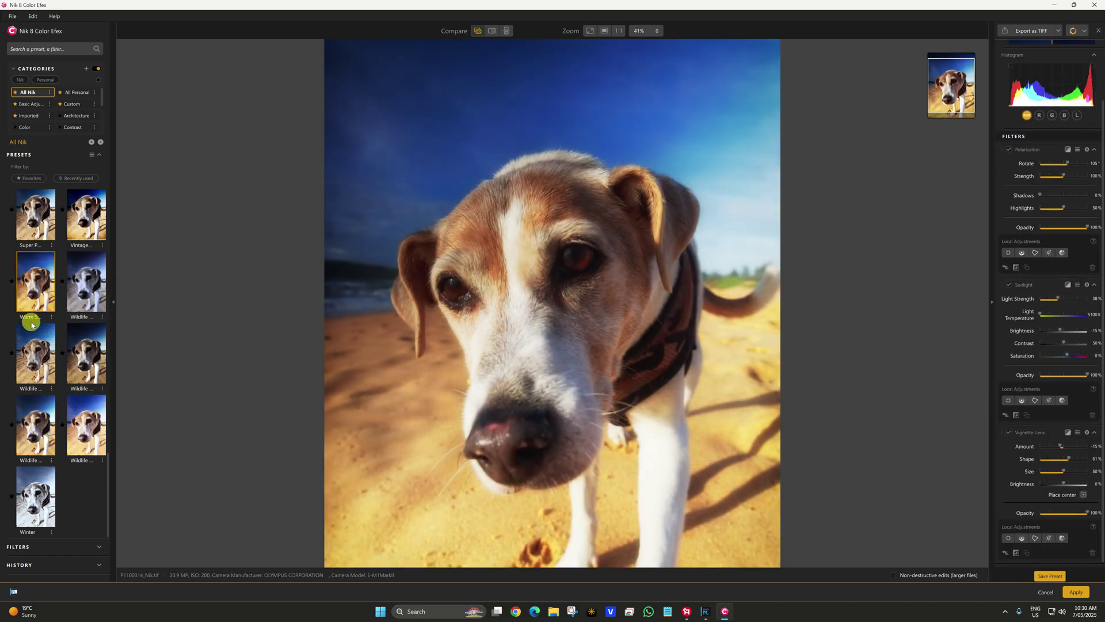
scroll(32, 305, "up", 3)
left_click(41, 316)
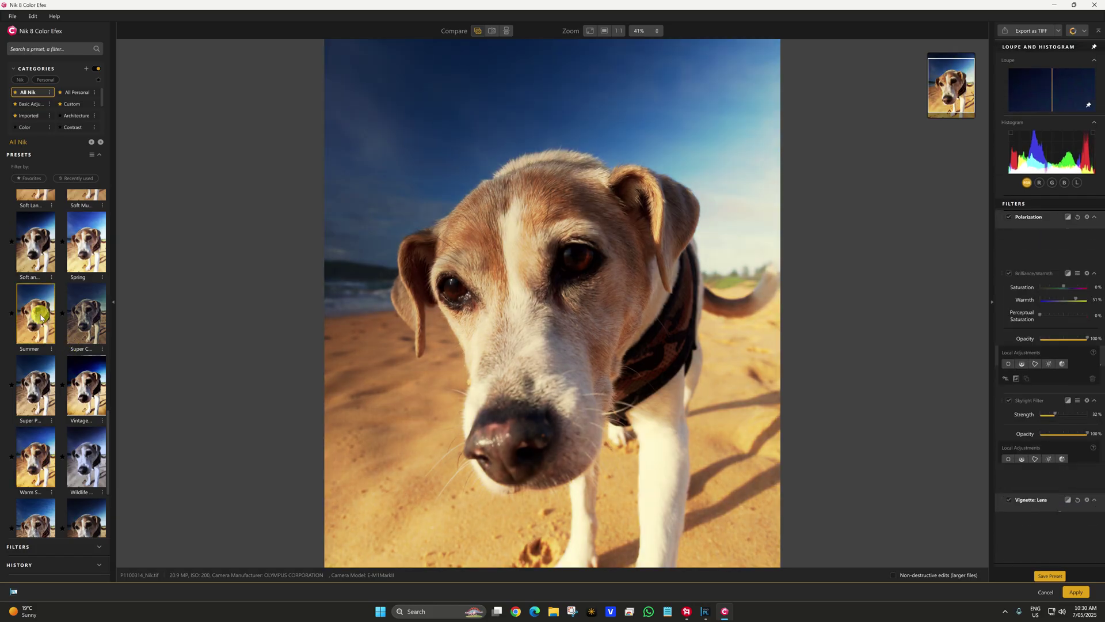
scroll(46, 334, "up", 10)
scroll(52, 357, "down", 4)
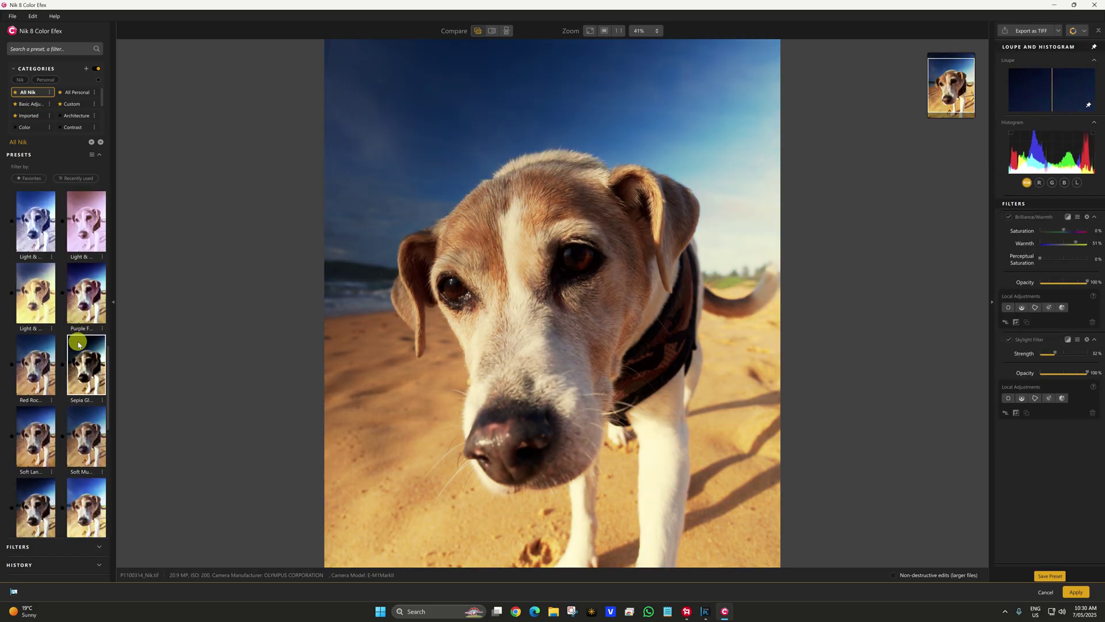
left_click(41, 373)
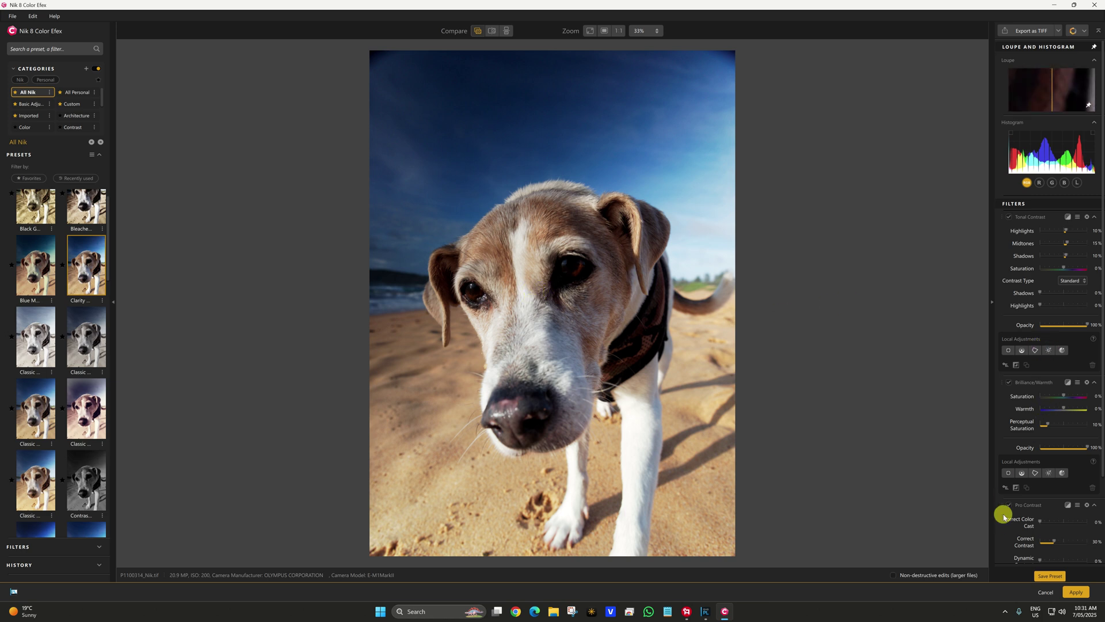
Examine the options for saving the current look as a custom preset, closing them without saving.
left_click(1050, 576)
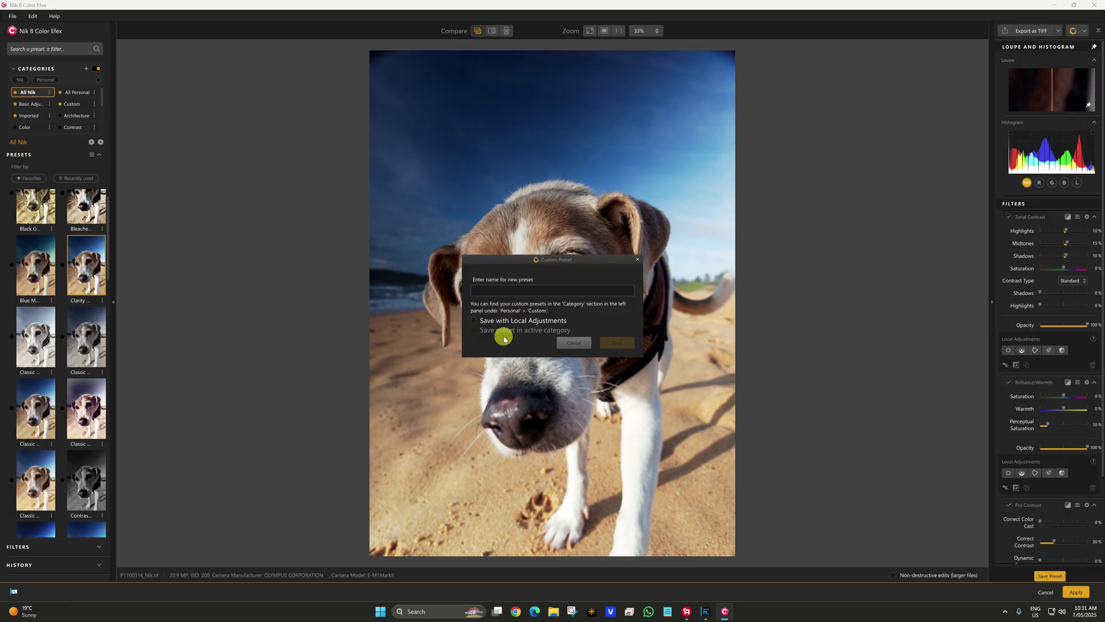
key("Escape")
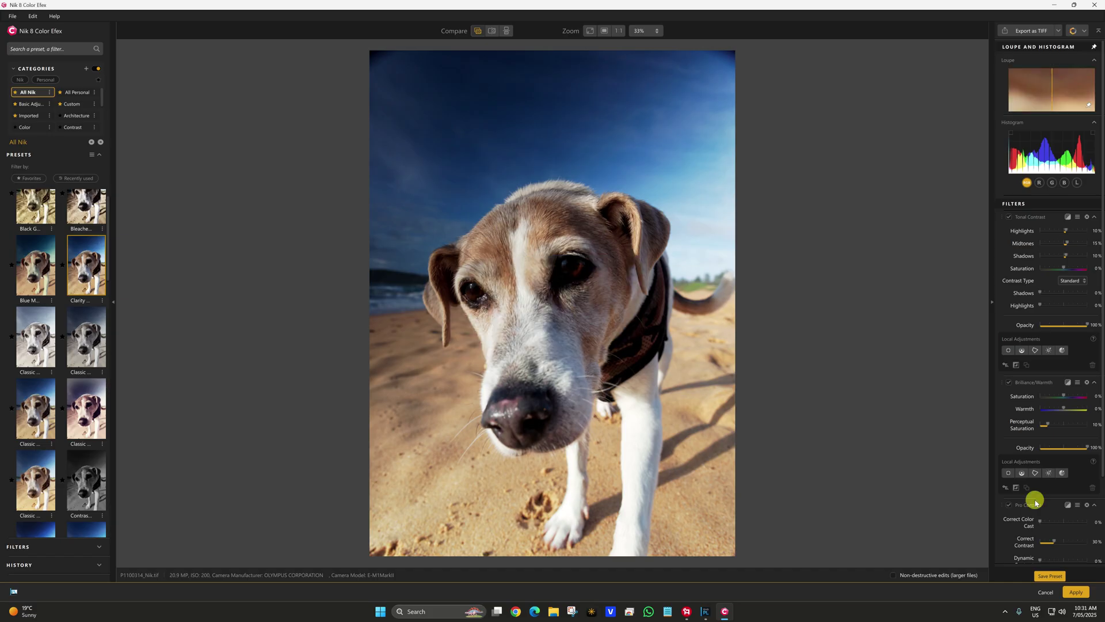
Apply the Color Efex look to the dog portrait and open the resulting P1100314_Nik.tif in PhotoLab.
left_click(1077, 593)
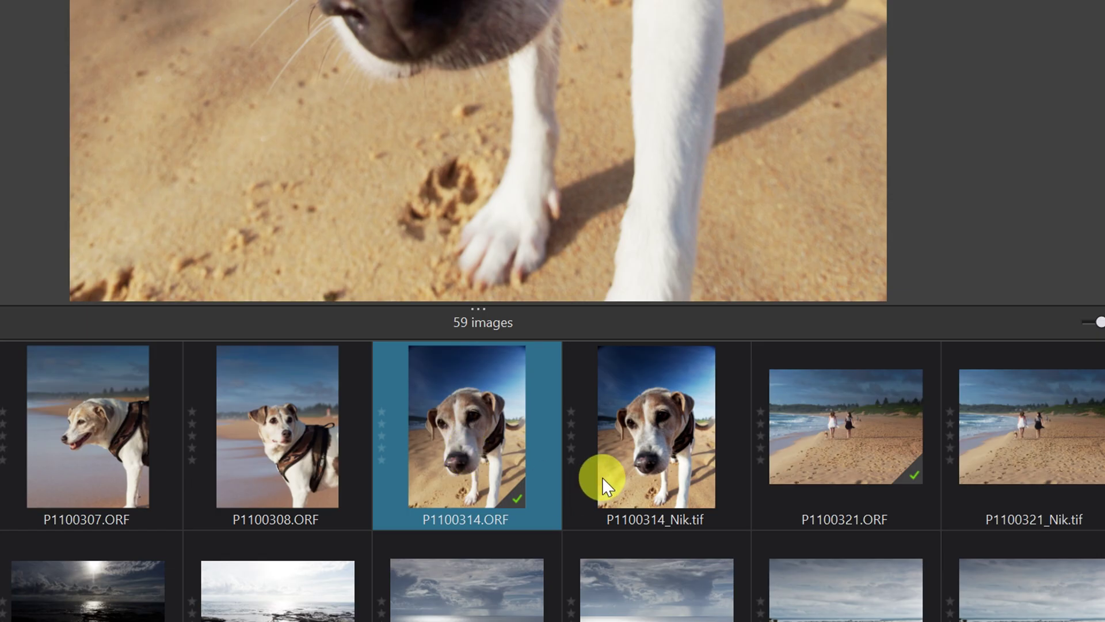
left_click(651, 478)
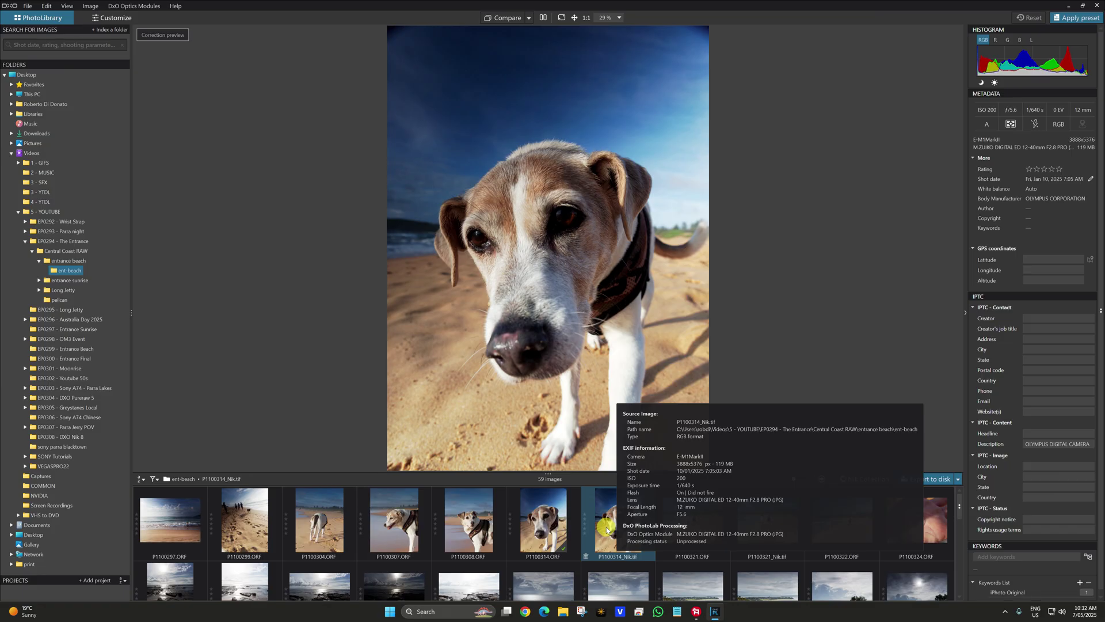
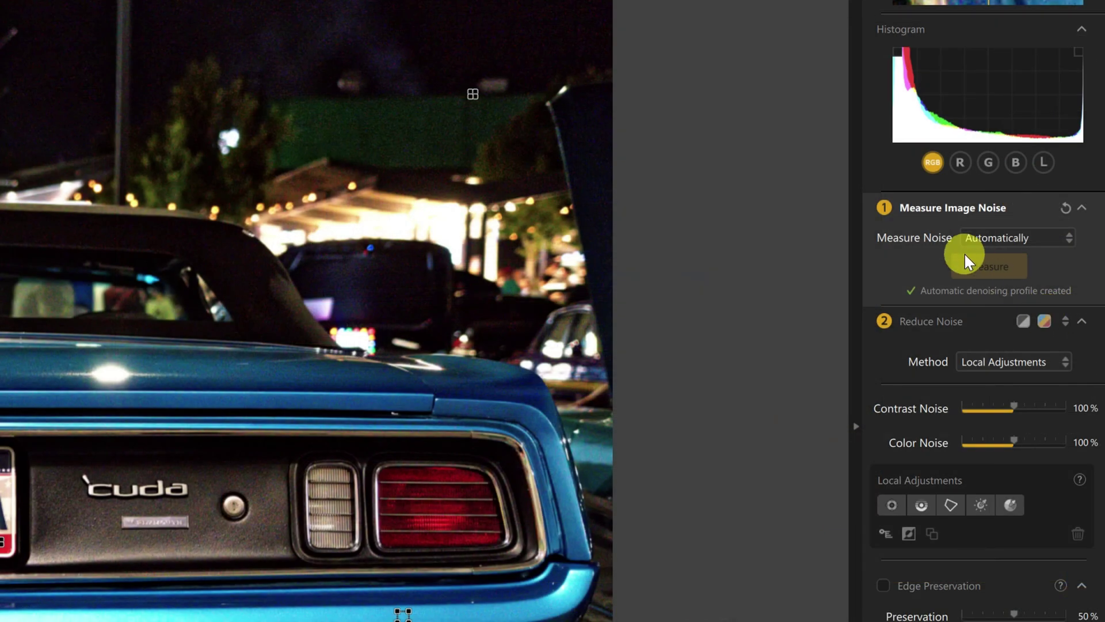
Measure the car photo's noise manually in Dfine, adjusting the sample area on the blue wall and enlarging the one on the rear bumper.
left_click(1031, 238)
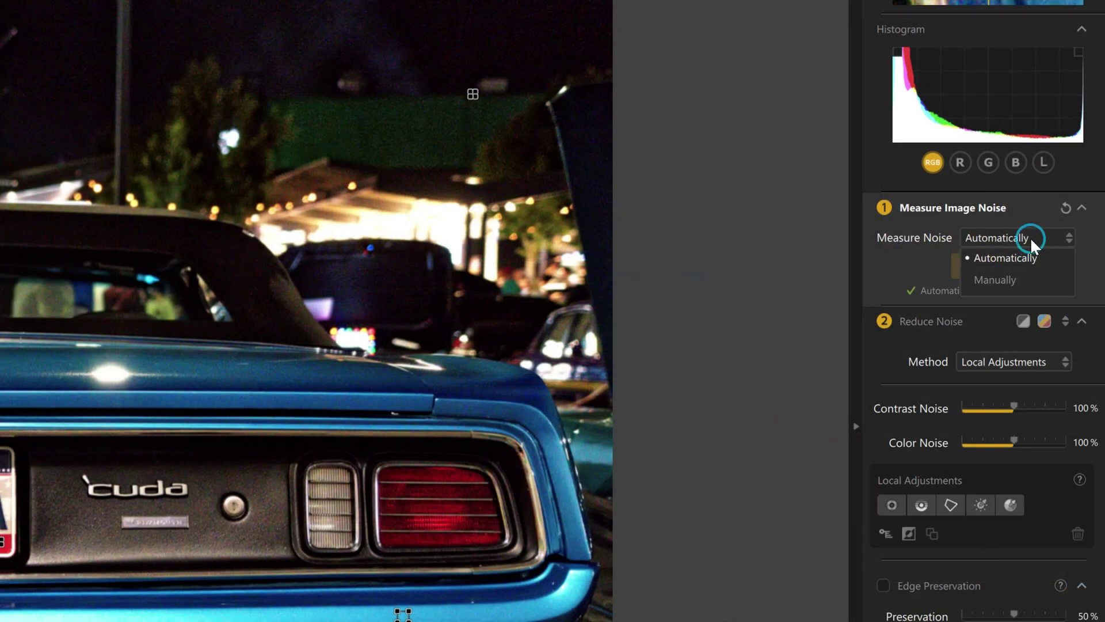
left_click(1020, 268)
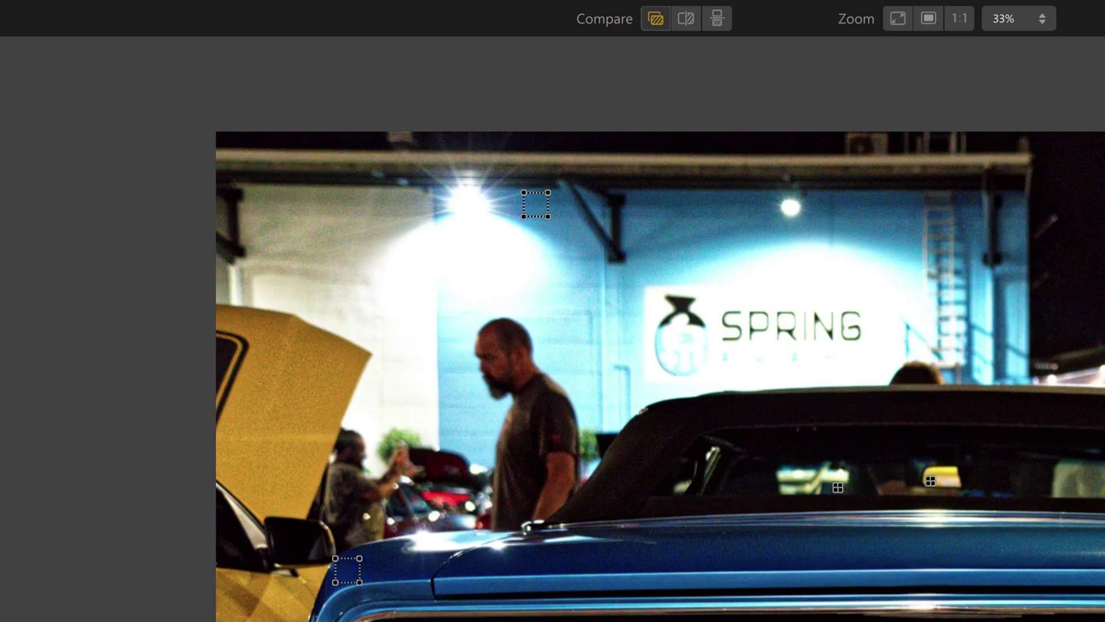
left_click(532, 206)
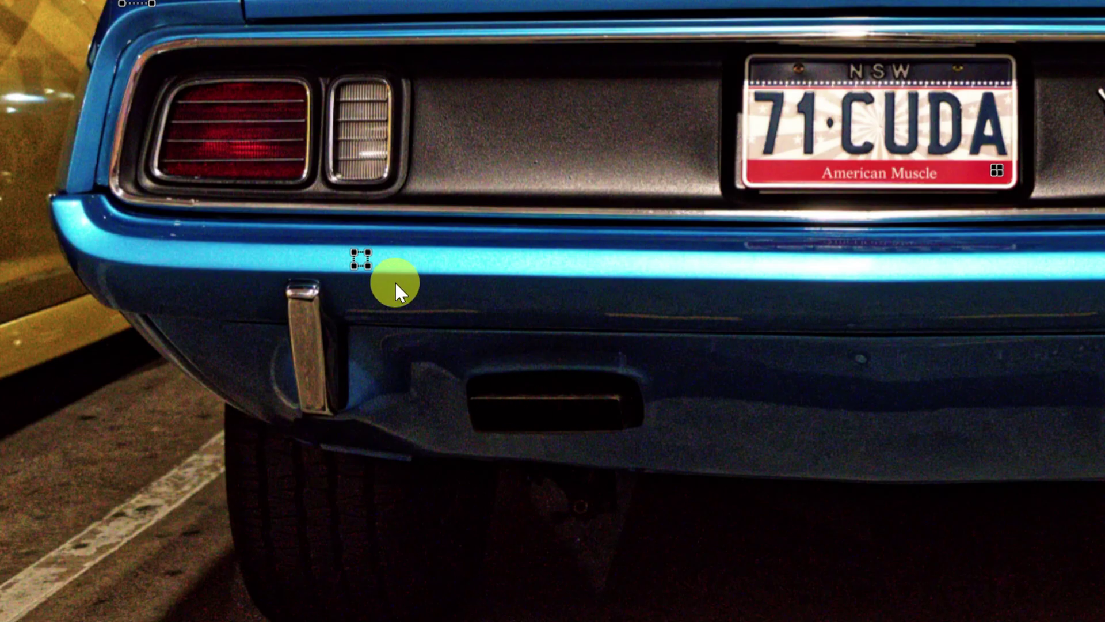
left_click_drag(355, 253, 439, 292)
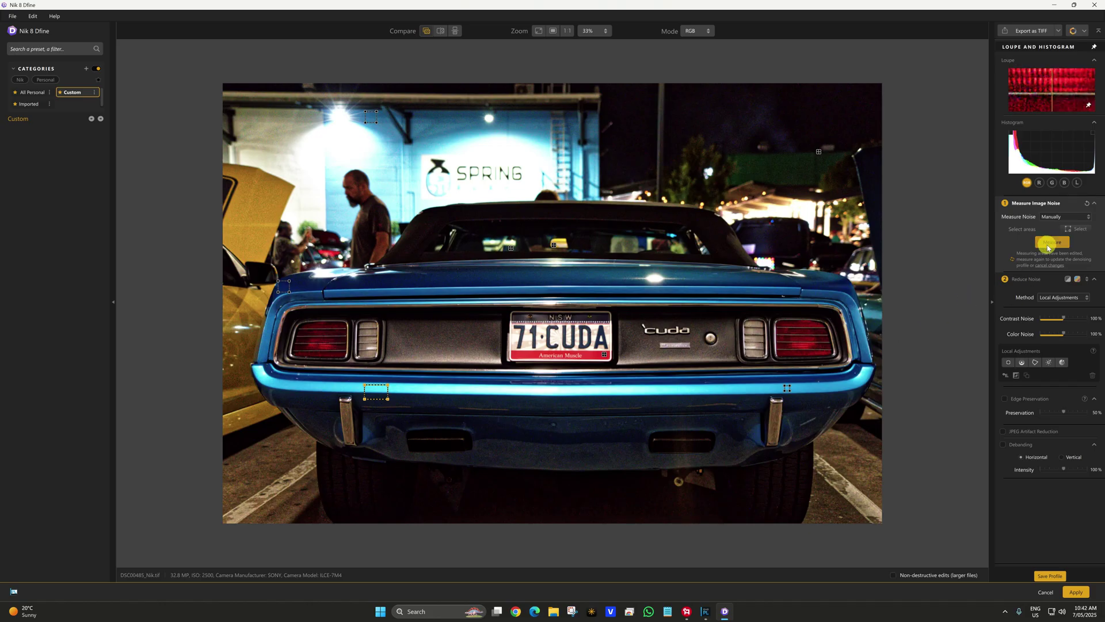
left_click(1052, 241)
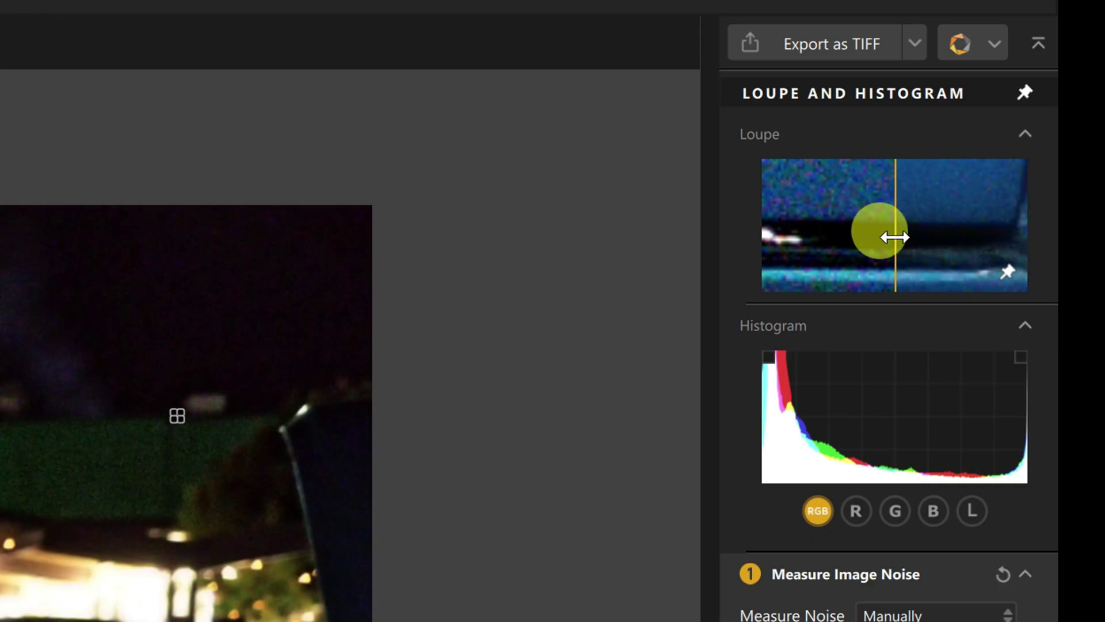
Compare the car photo before and after noise reduction by sweeping the divider across the loupe preview.
left_click_drag(1049, 92, 1015, 92)
left_click_drag(781, 233, 864, 235)
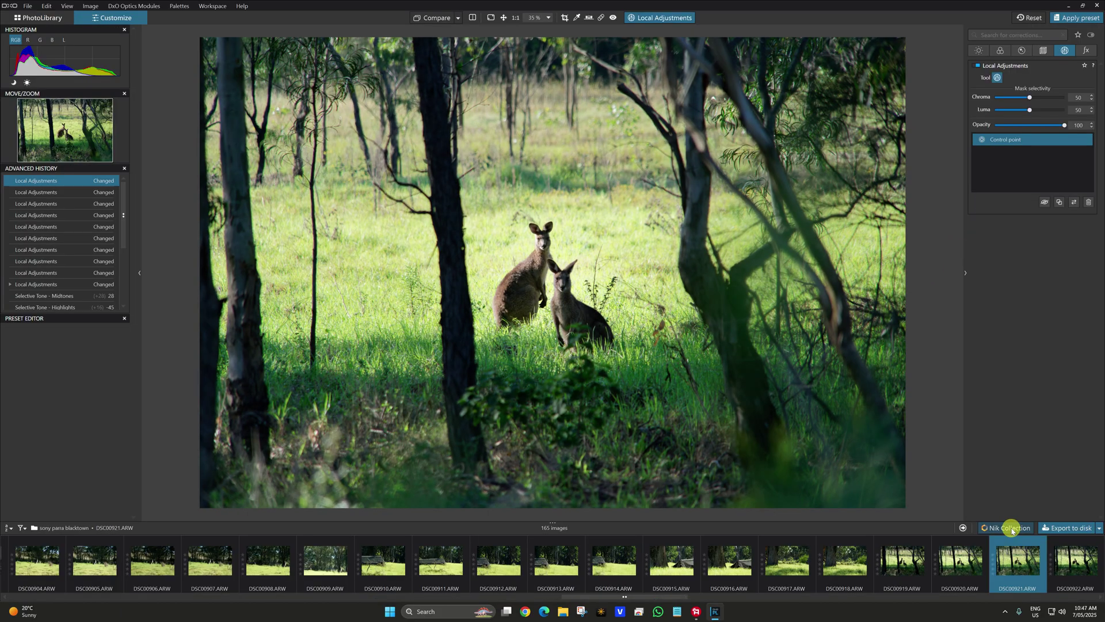
Open the kangaroo photo in Nik 8 Presharpener and compare it before and after with a split preview.
left_click(1007, 527)
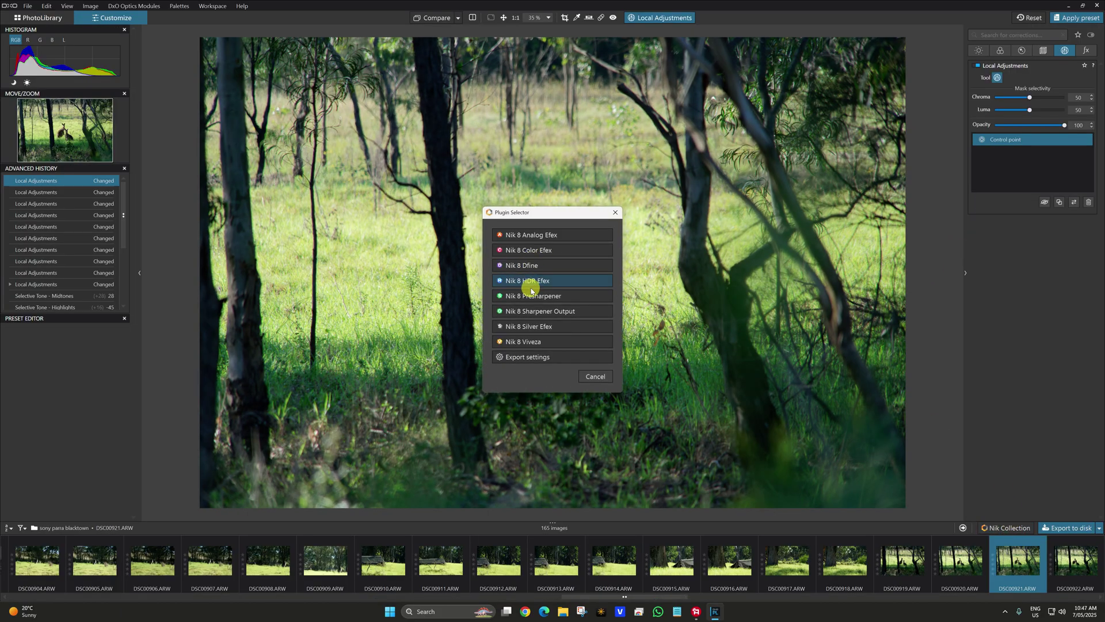
key("Escape")
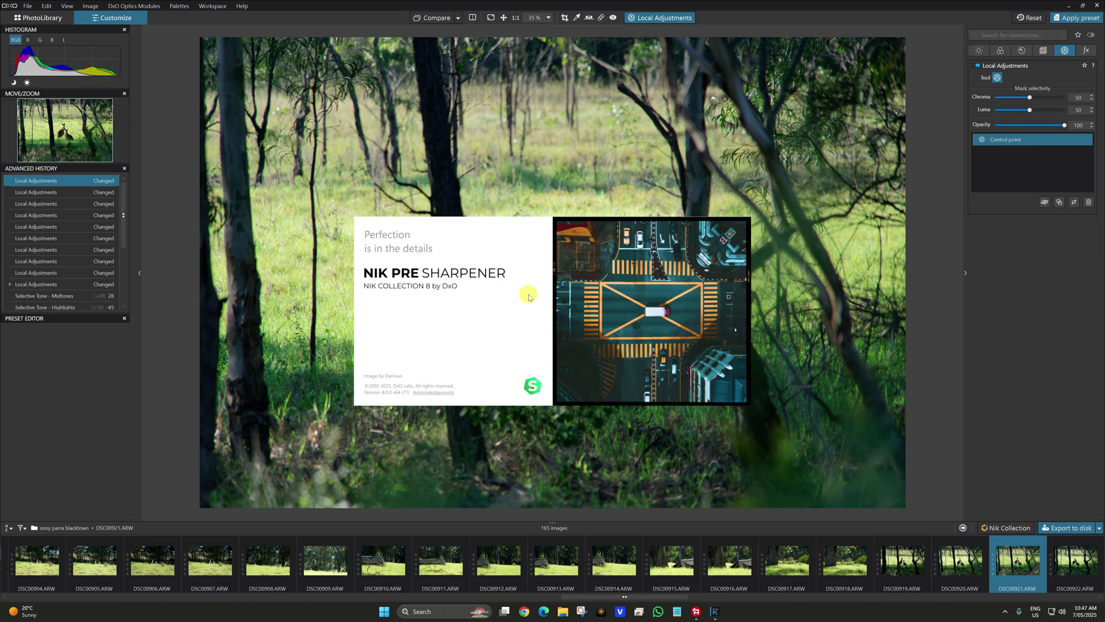
scroll(472, 289, "up", 3)
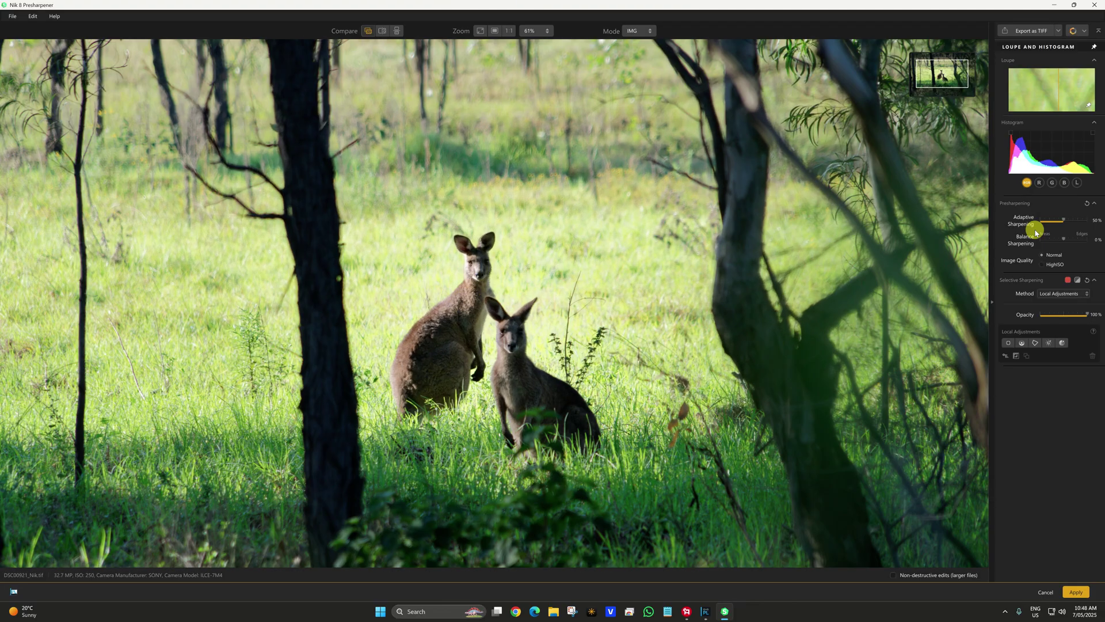
left_click(368, 31)
left_click_drag(460, 284, 506, 284)
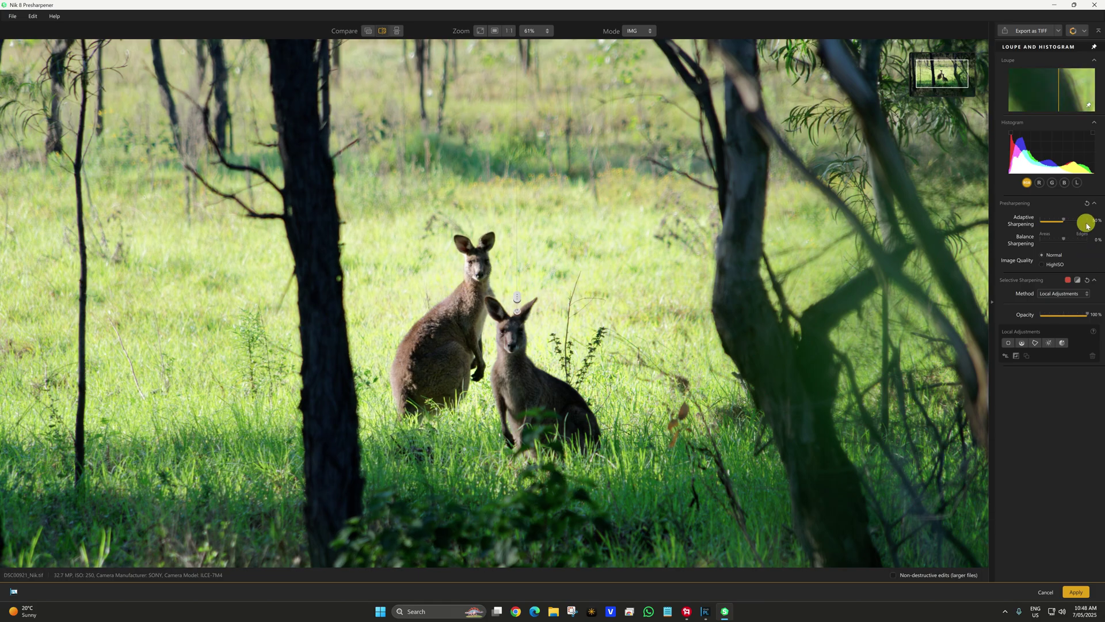
Set Adaptive Sharpening to 100% and sweep the comparison divider across the two kangaroos to inspect the detail.
left_click(1066, 222)
left_click_drag(1065, 222, 1089, 221)
mouse_move(517, 297)
left_mouse_down()
mouse_move(414, 298)
mouse_move(512, 306)
left_mouse_up()
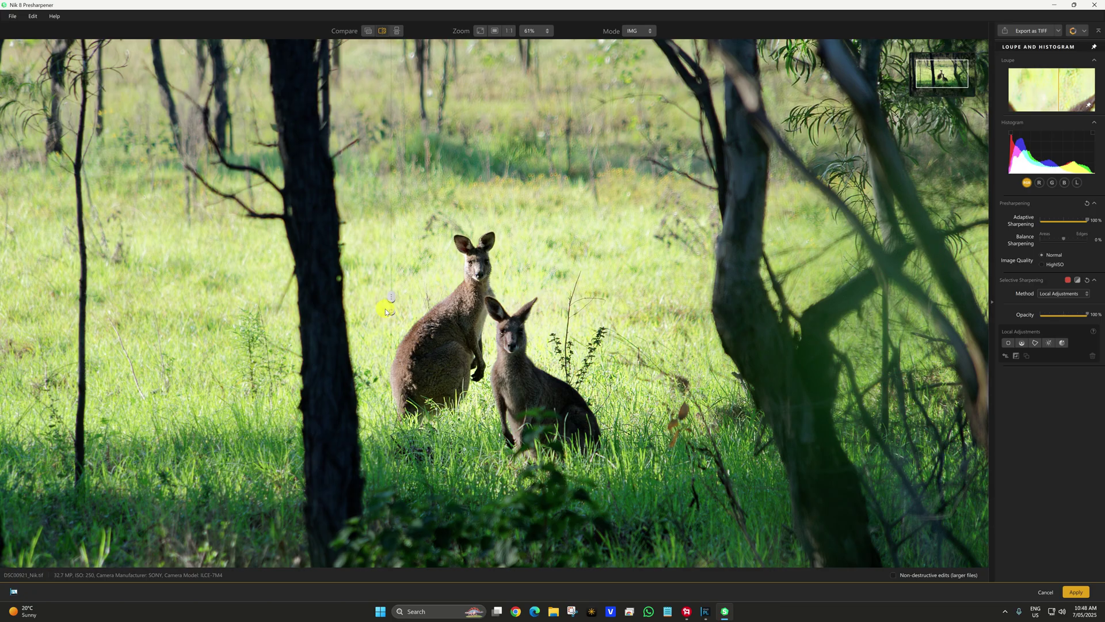
left_click_drag(377, 312, 505, 314)
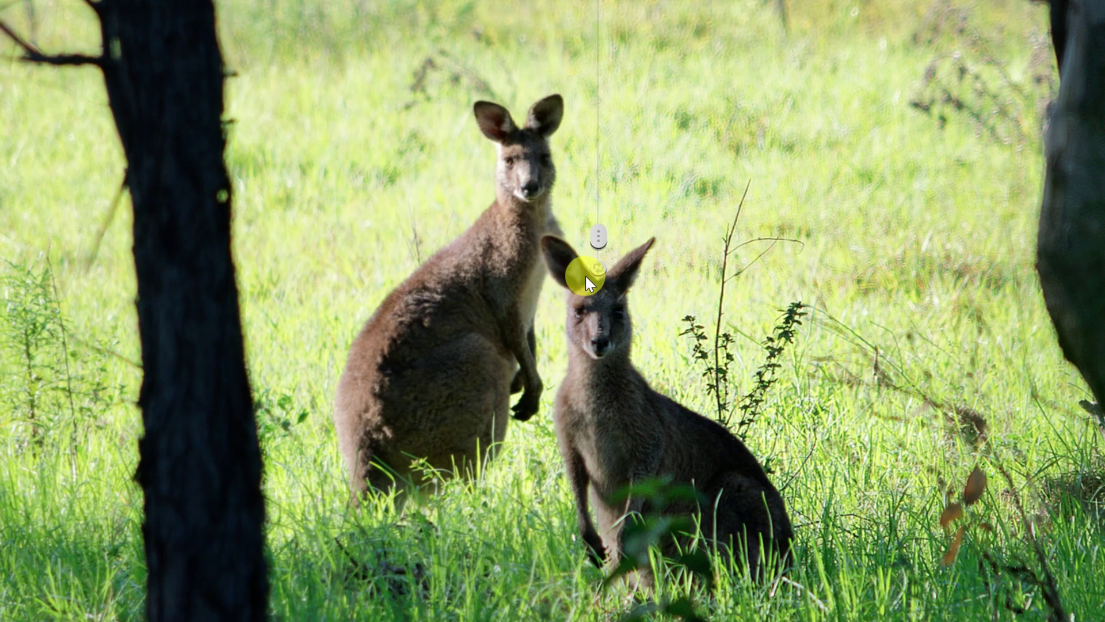
left_click_drag(586, 278, 361, 253)
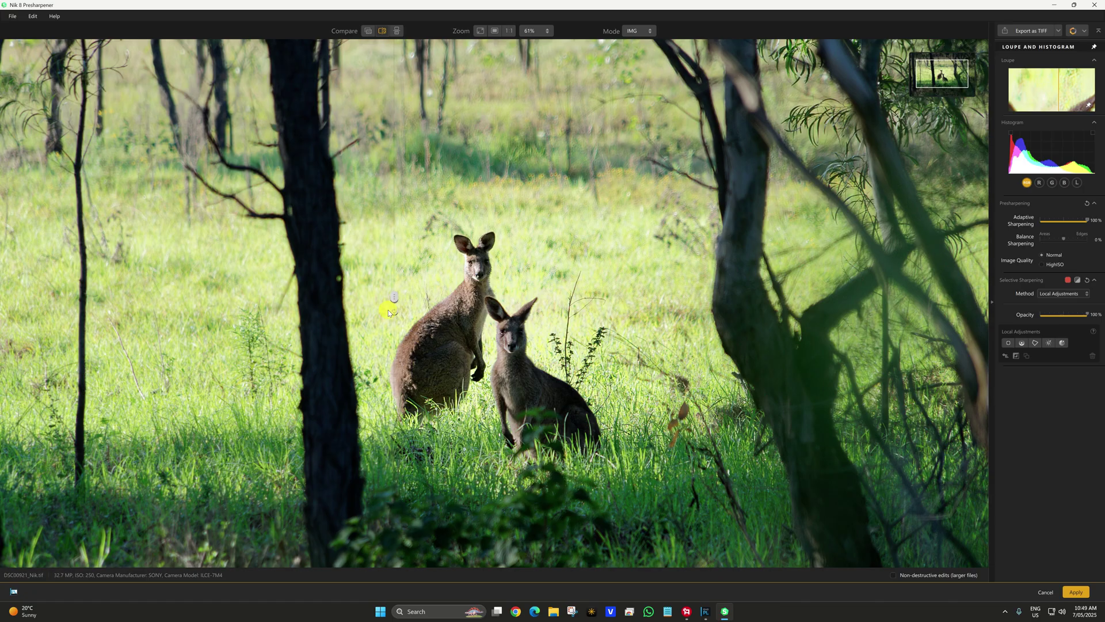
Set Adaptive Sharpening to 62% and Balance Sharpening to -7%, checking the kangaroo photo at different magnifications.
left_click(1062, 239)
left_click(1068, 220)
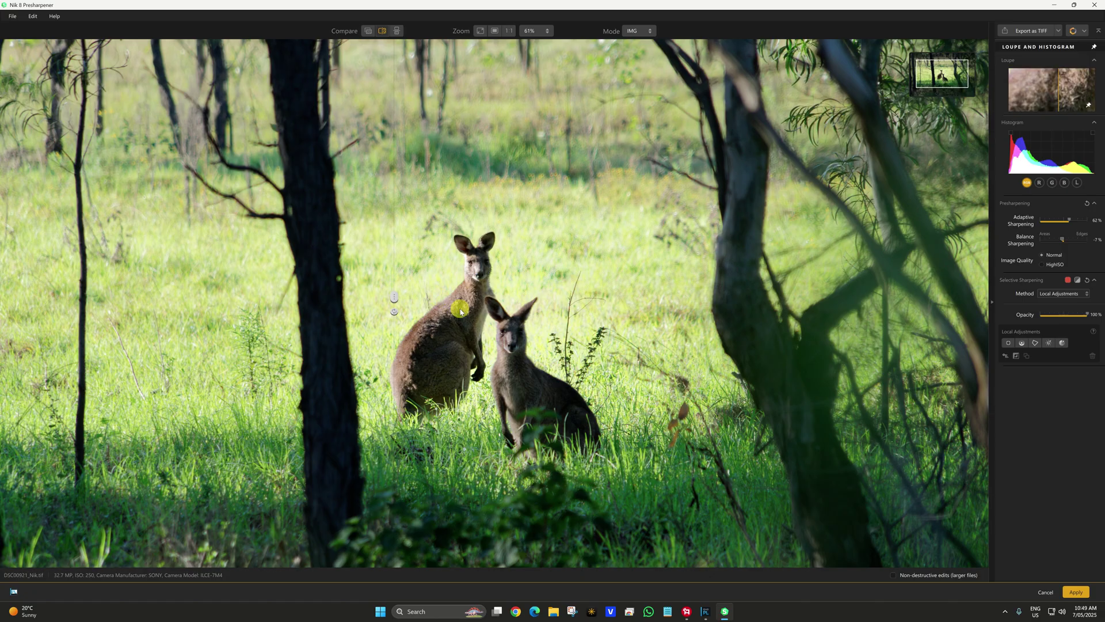
scroll(461, 312, "down", 5)
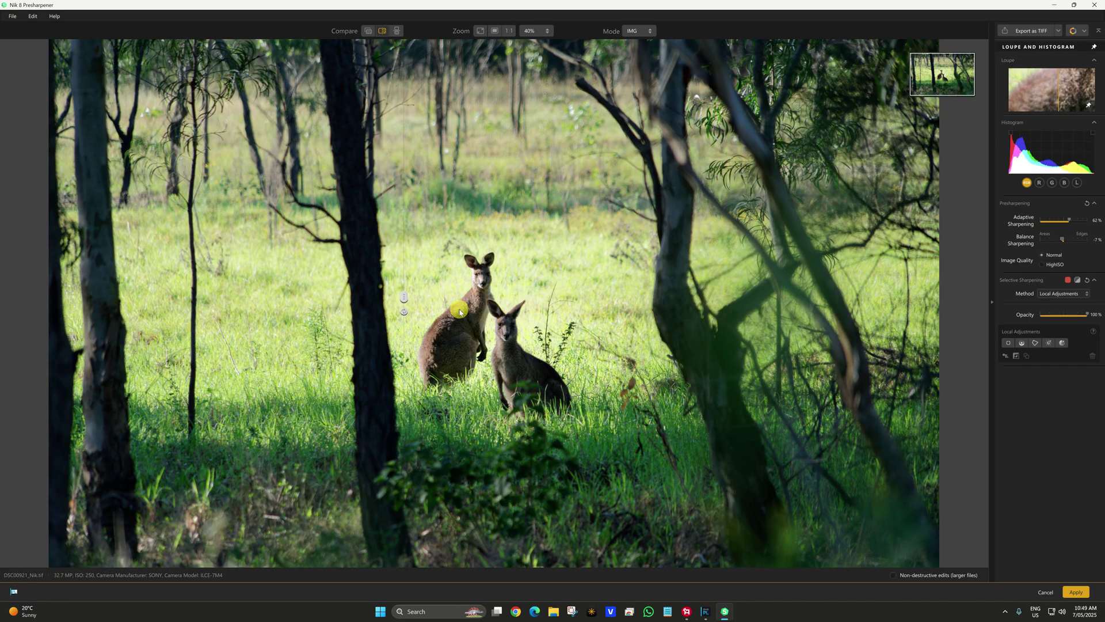
scroll(459, 311, "up", 5)
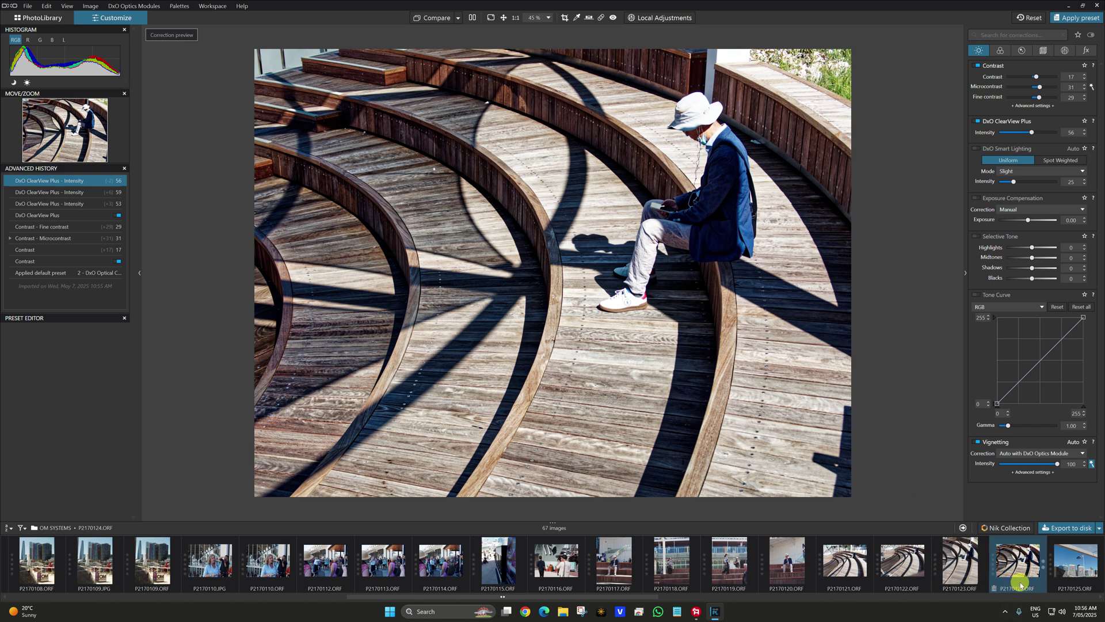
Open the photo of the man on the wooden steps in Silver Efex and preview several film types, choosing Ilford HP5 Plus 400.
left_click(993, 527)
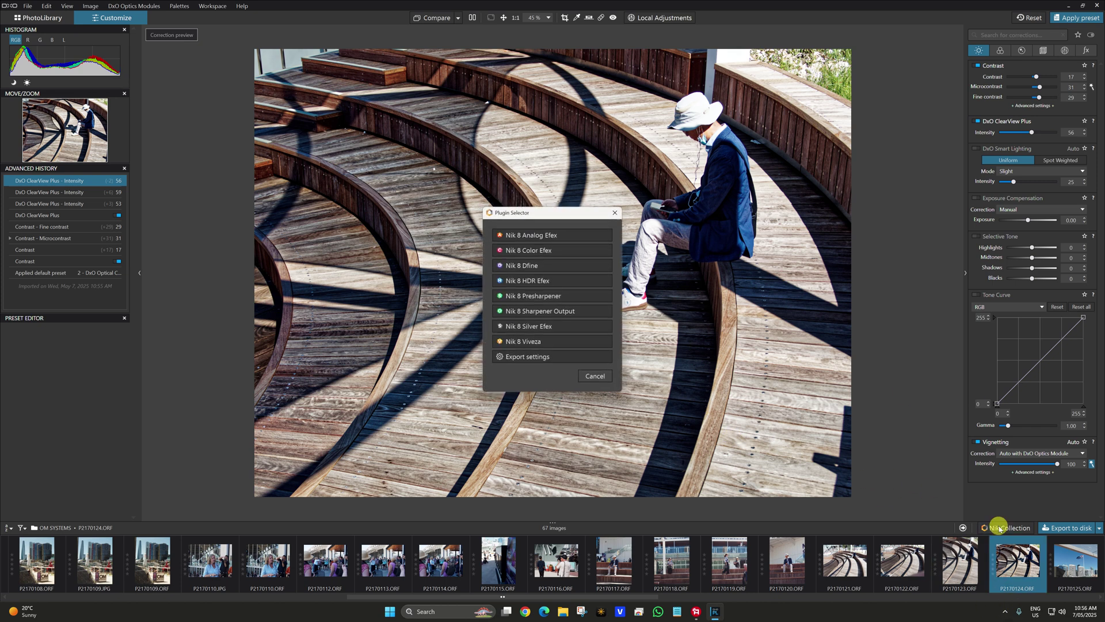
left_click(539, 327)
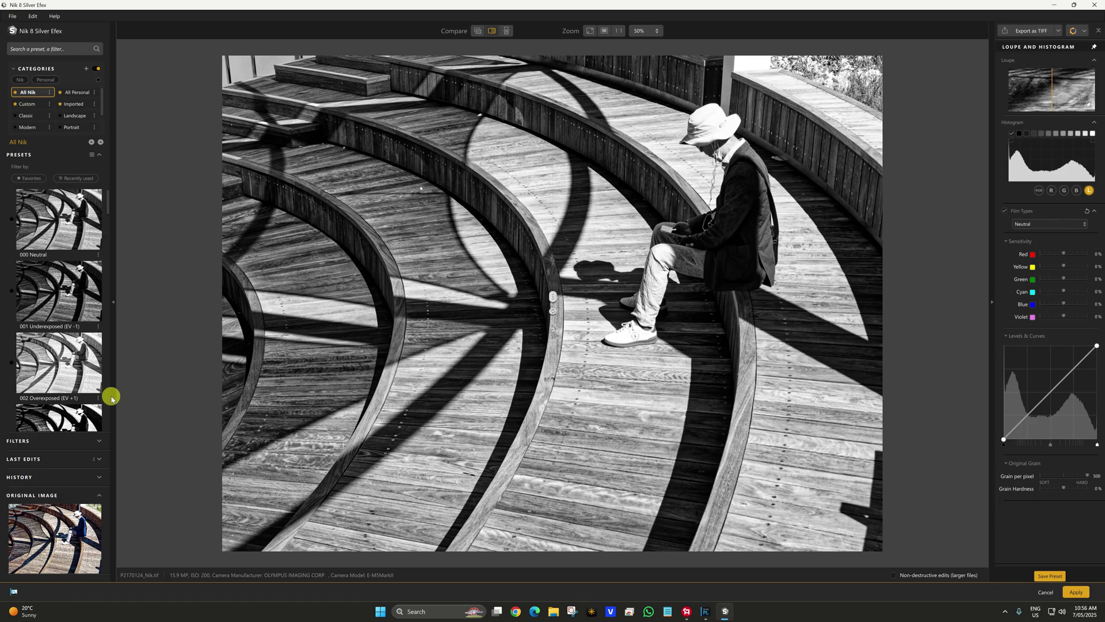
left_click(1062, 225)
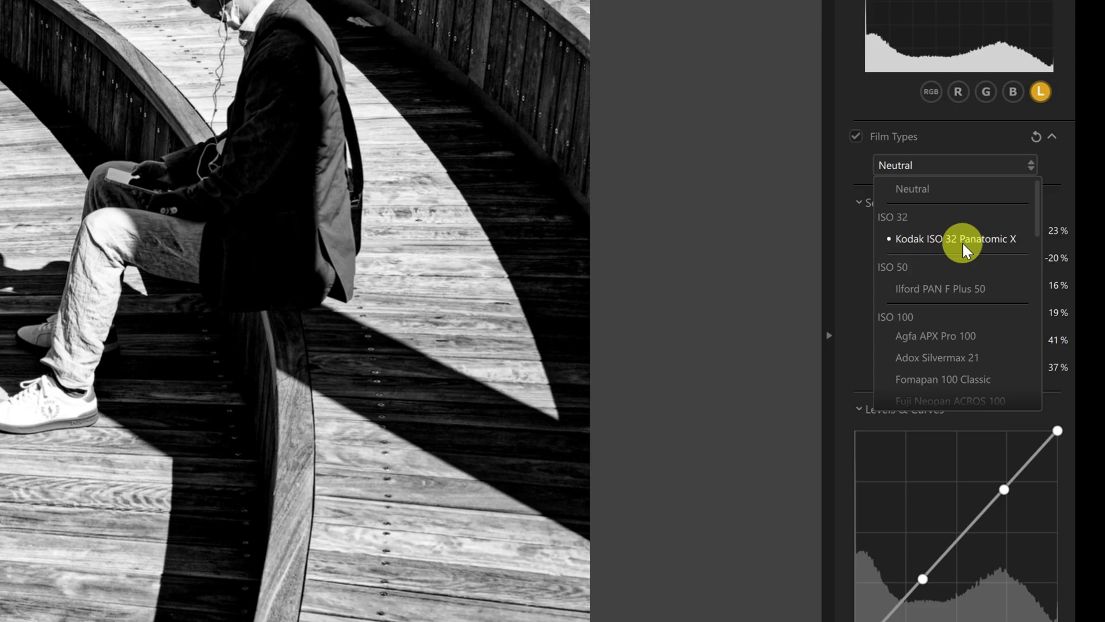
scroll(953, 319, "down", 1)
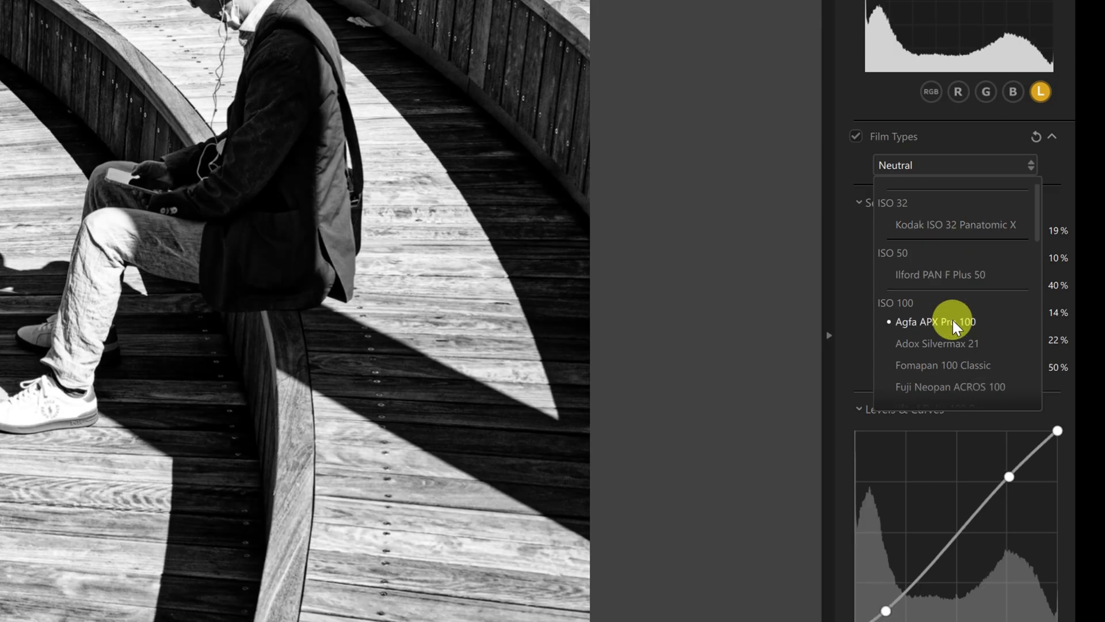
scroll(952, 319, "down", 1)
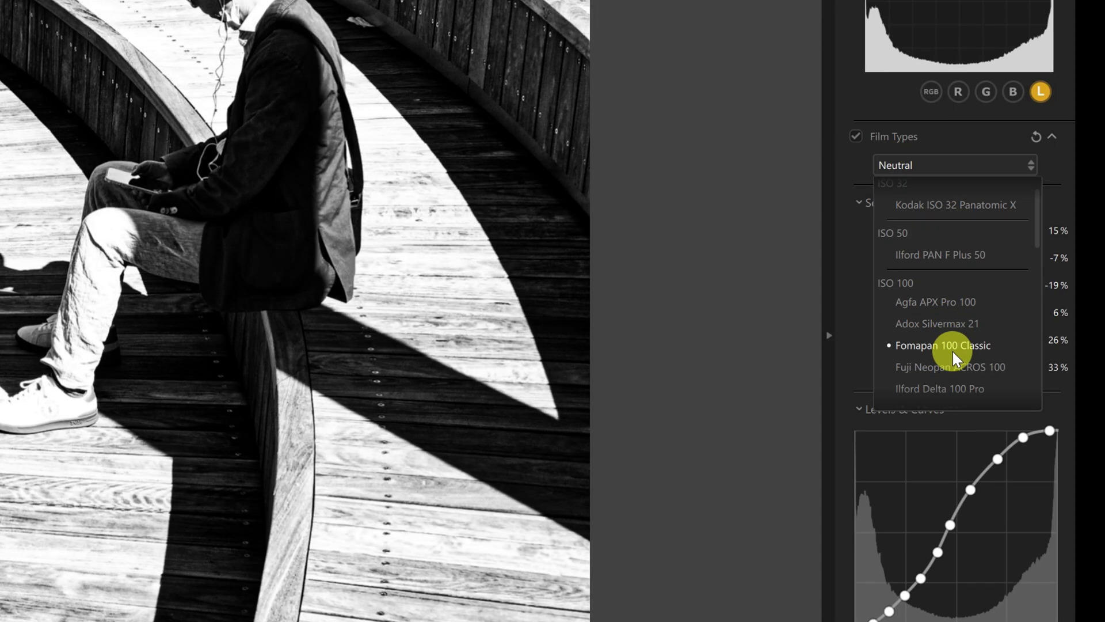
scroll(953, 357, "down", 3)
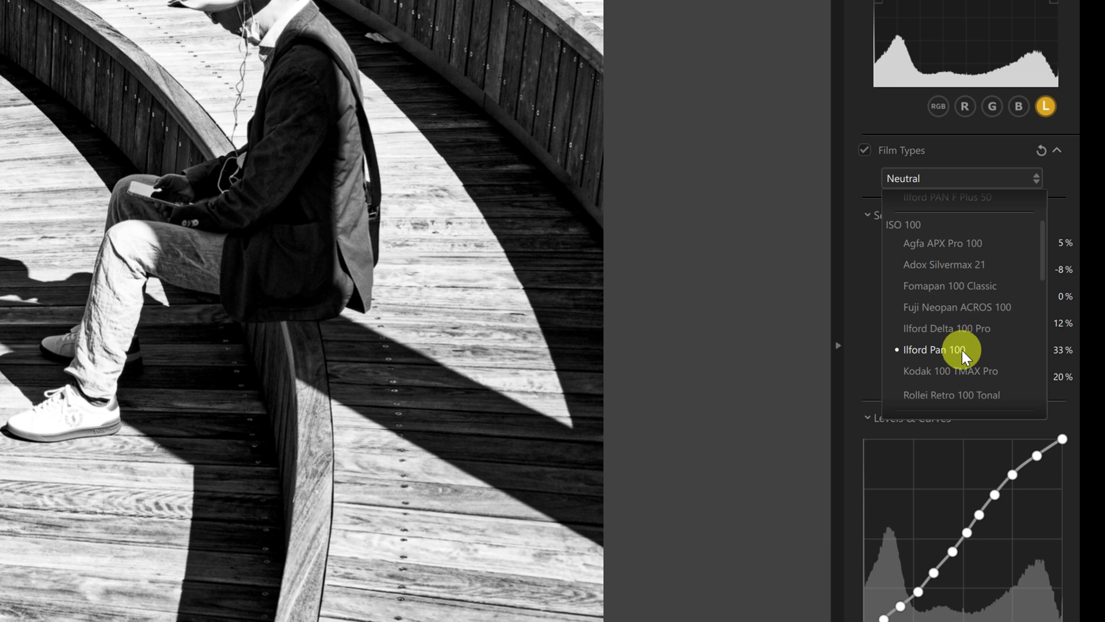
scroll(950, 358, "down", 1)
scroll(949, 358, "down", 2)
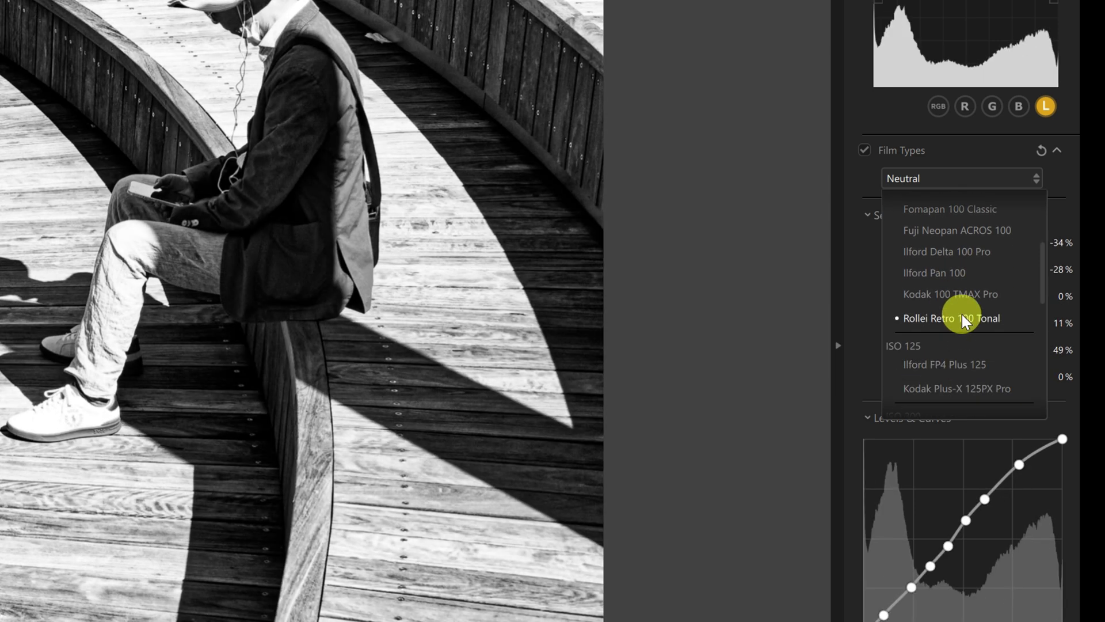
scroll(962, 315, "down", 4)
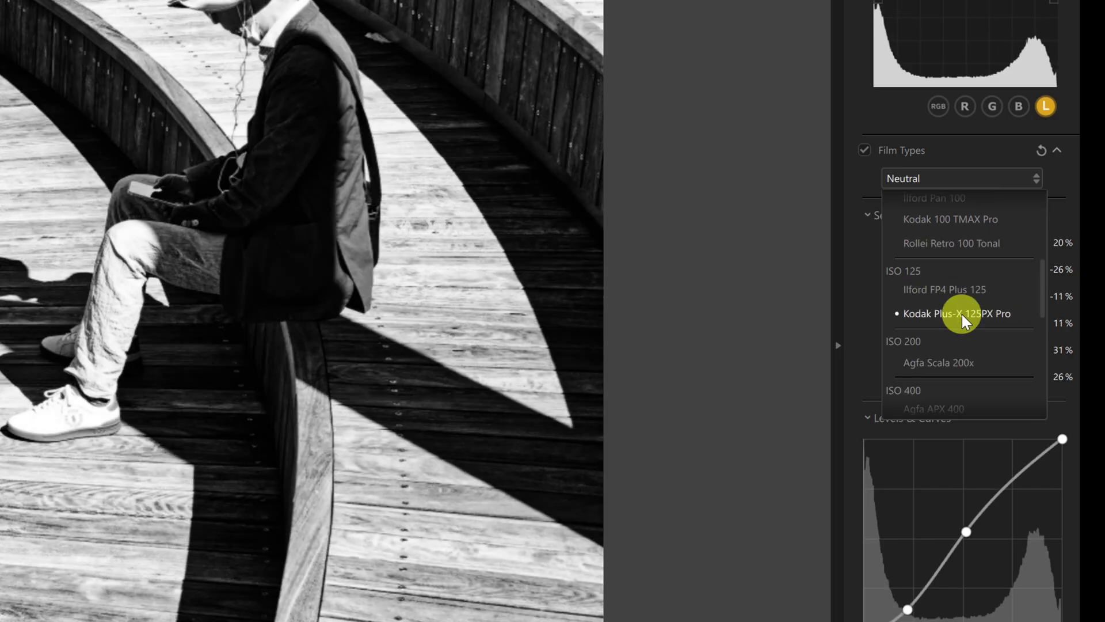
scroll(959, 311, "down", 4)
left_click(1049, 268)
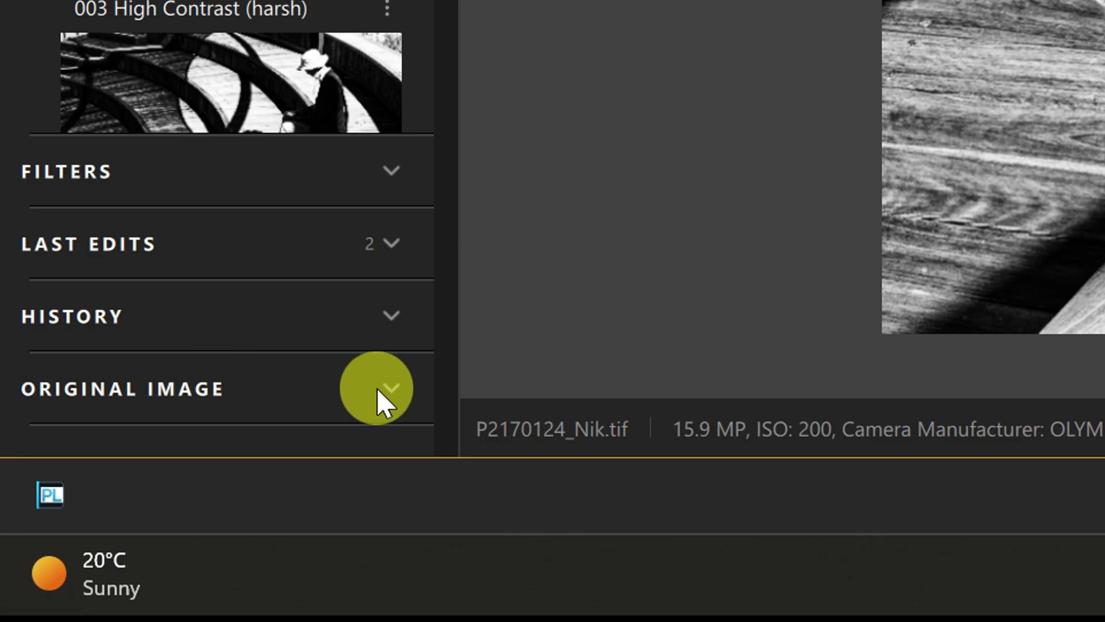
Show the original colour image for reference and lower the film's Blue sensitivity.
left_click(95, 565)
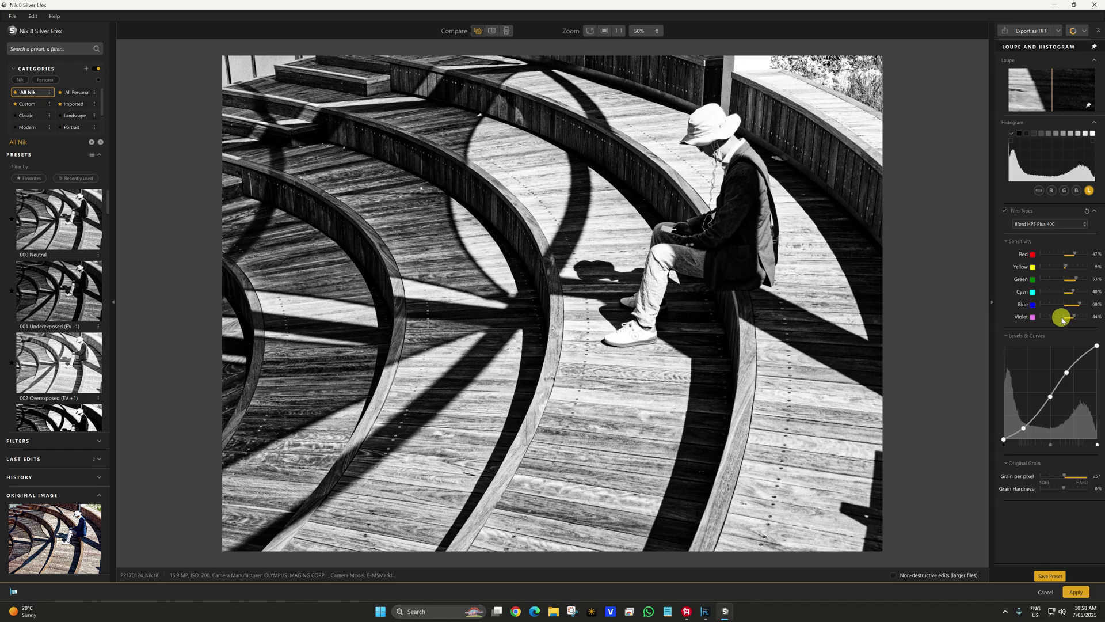
mouse_move(1052, 305)
left_mouse_down()
mouse_move(1079, 306)
mouse_move(1050, 308)
left_mouse_up()
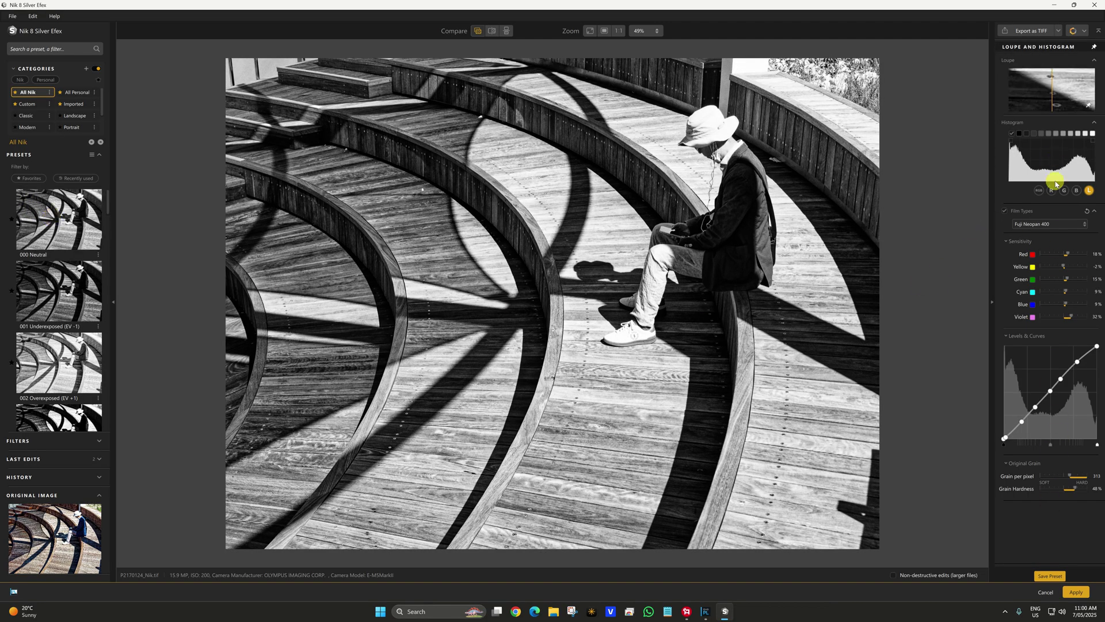
Try the presets 000 Neutral, 001 Underexposed (EV -1) and 002 Overexposed (EV +1), and expand the last one's brightness adjustments.
left_click(60, 226)
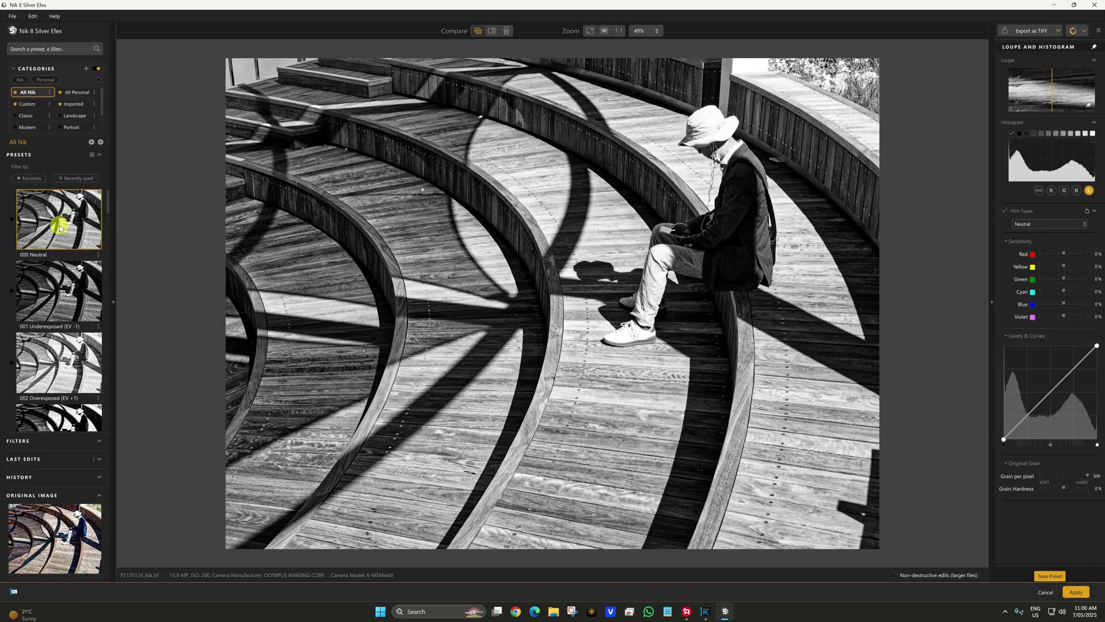
left_click(52, 300)
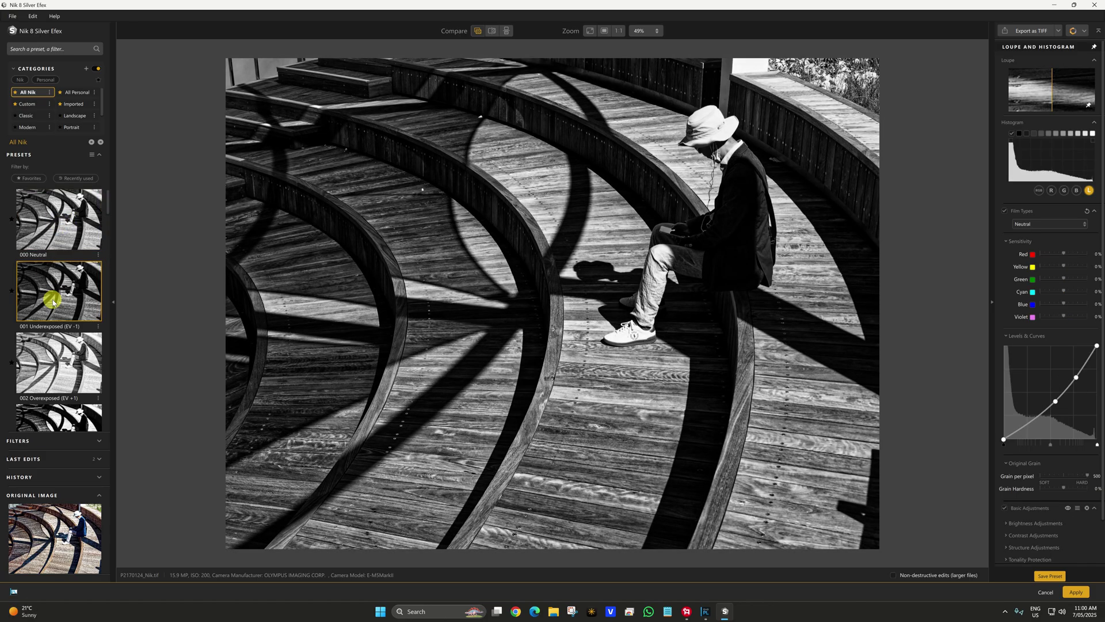
scroll(54, 304, "down", 1)
left_click(55, 345)
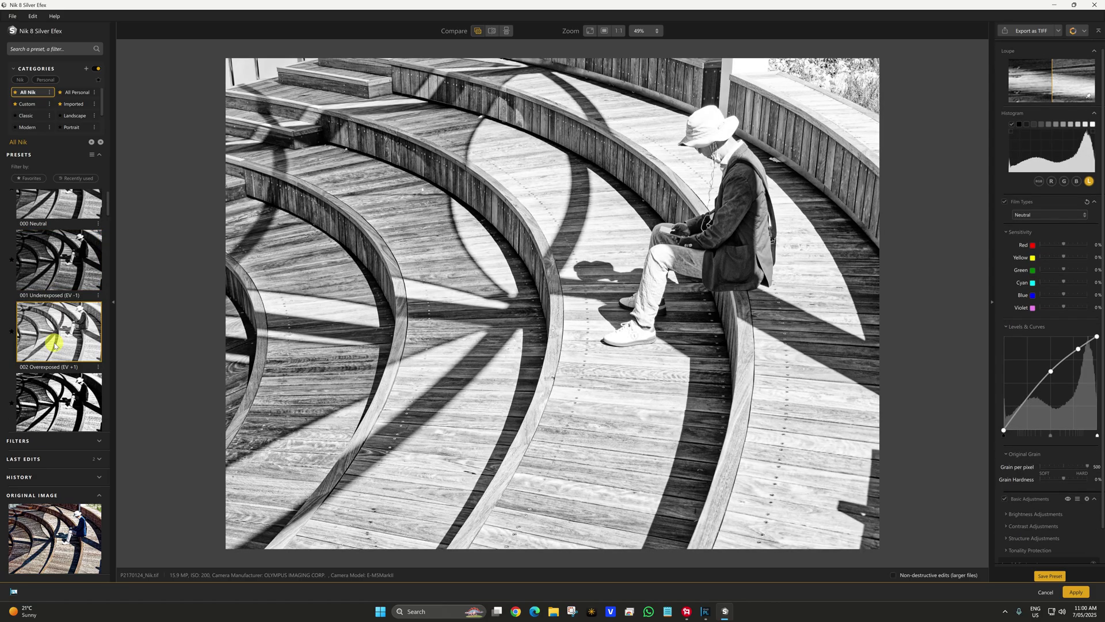
left_click(1013, 522)
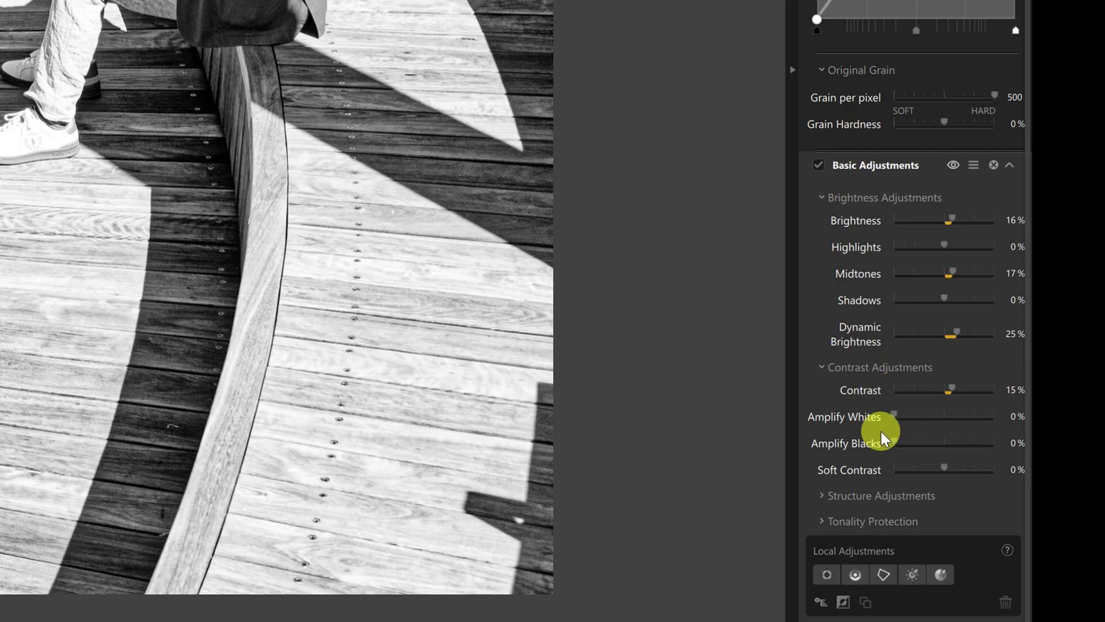
Browse further through the Silver Efex presets and try several Classic Portrait looks, including Cool Tones.
left_click(57, 398)
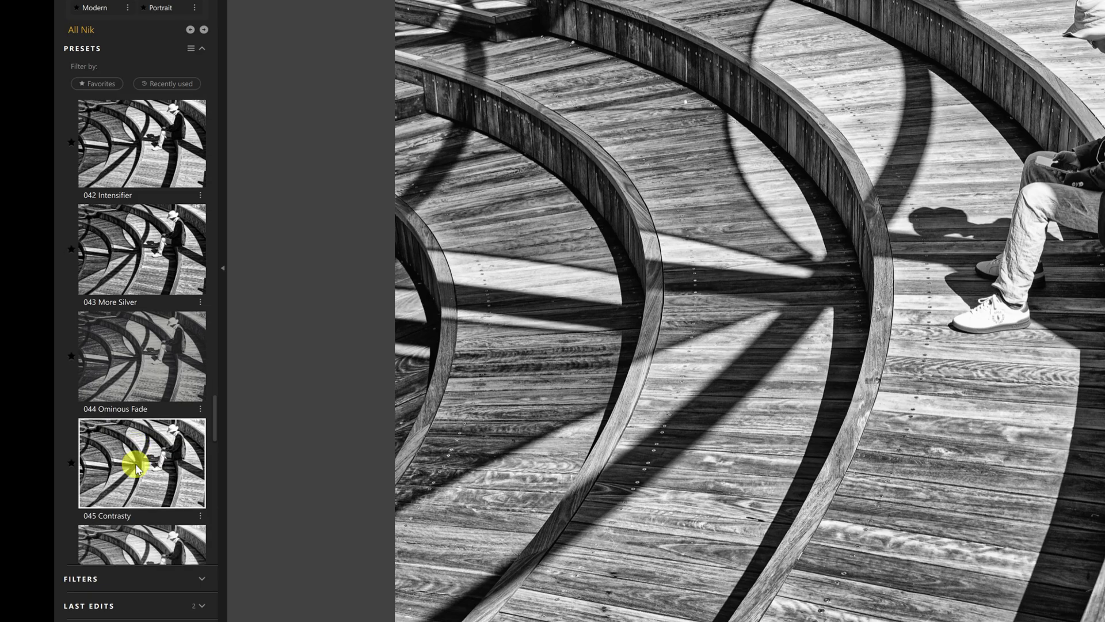
scroll(58, 429, "down", 10)
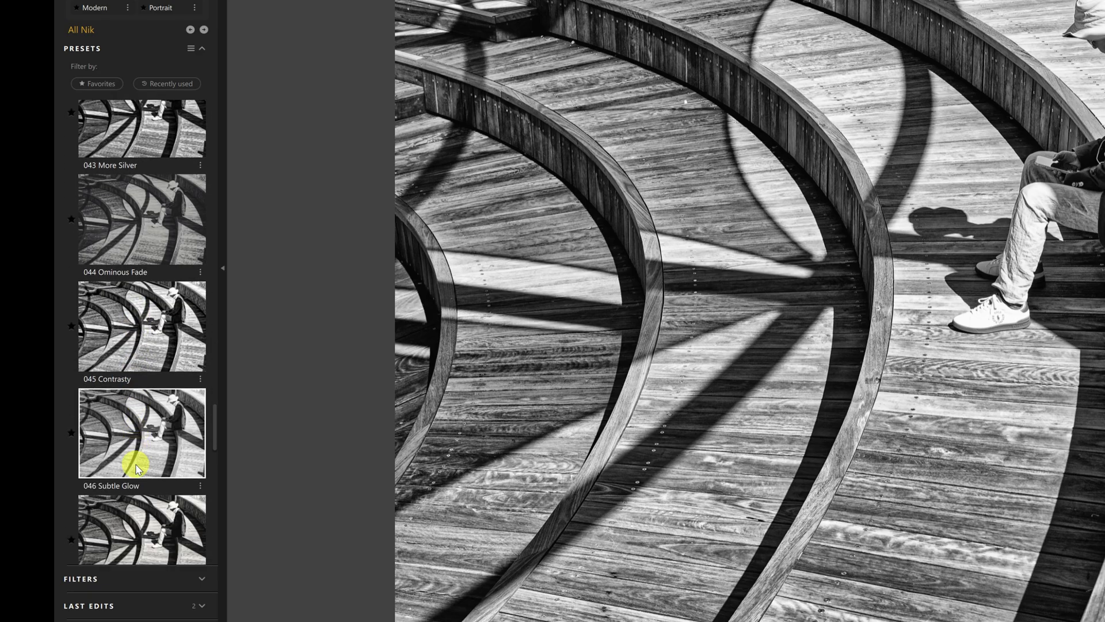
scroll(217, 492, "down", 8)
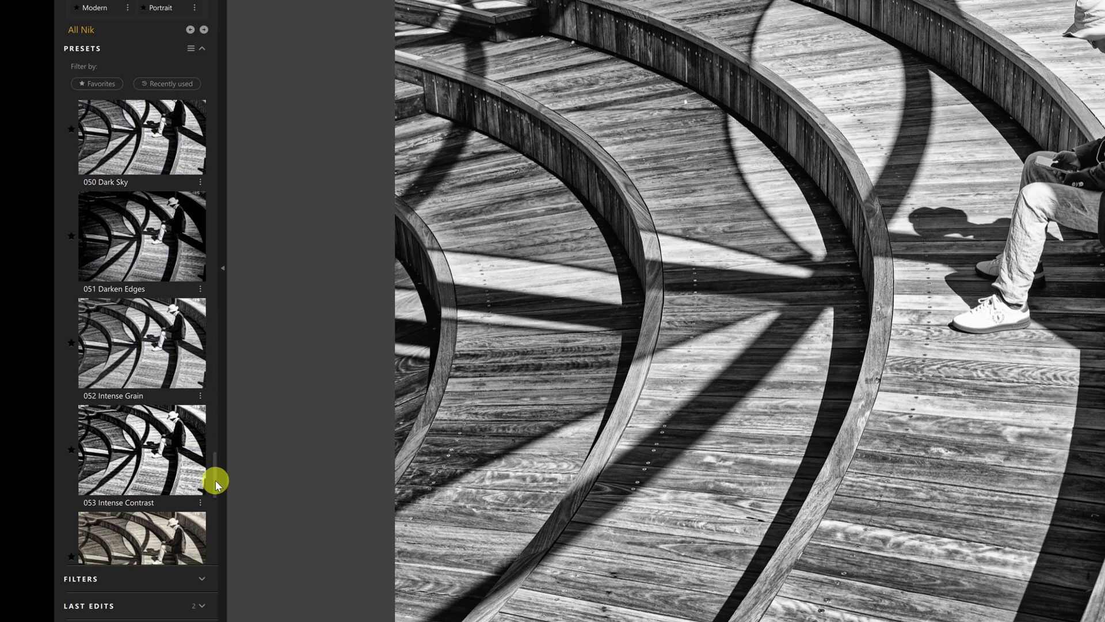
left_click(145, 388)
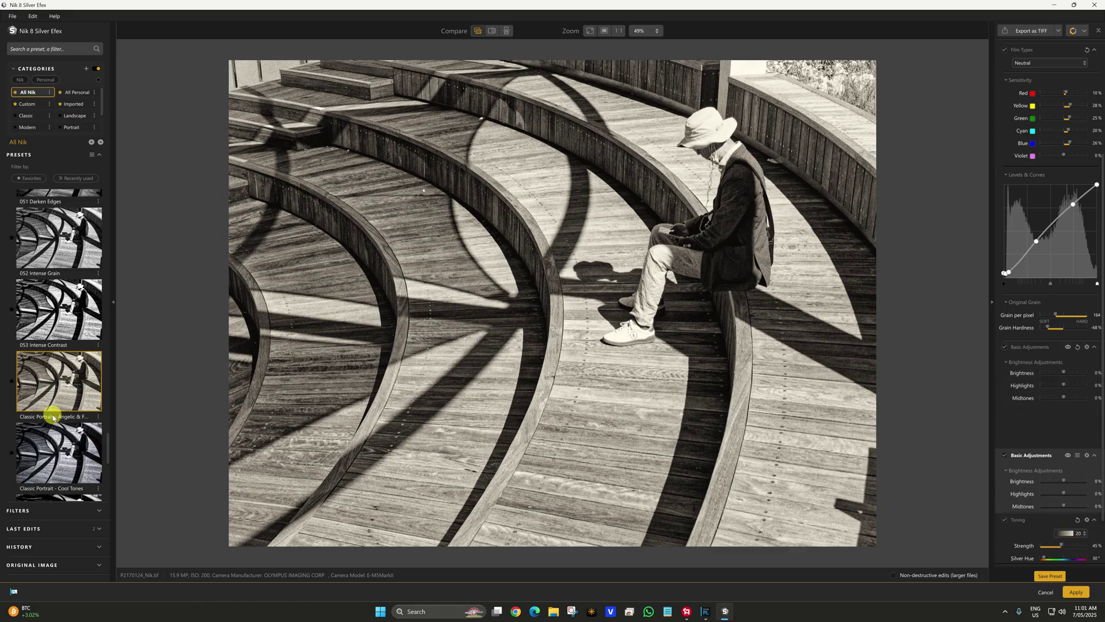
scroll(51, 420, "down", 1)
left_click(55, 431)
scroll(56, 432, "down", 1)
left_click(53, 426)
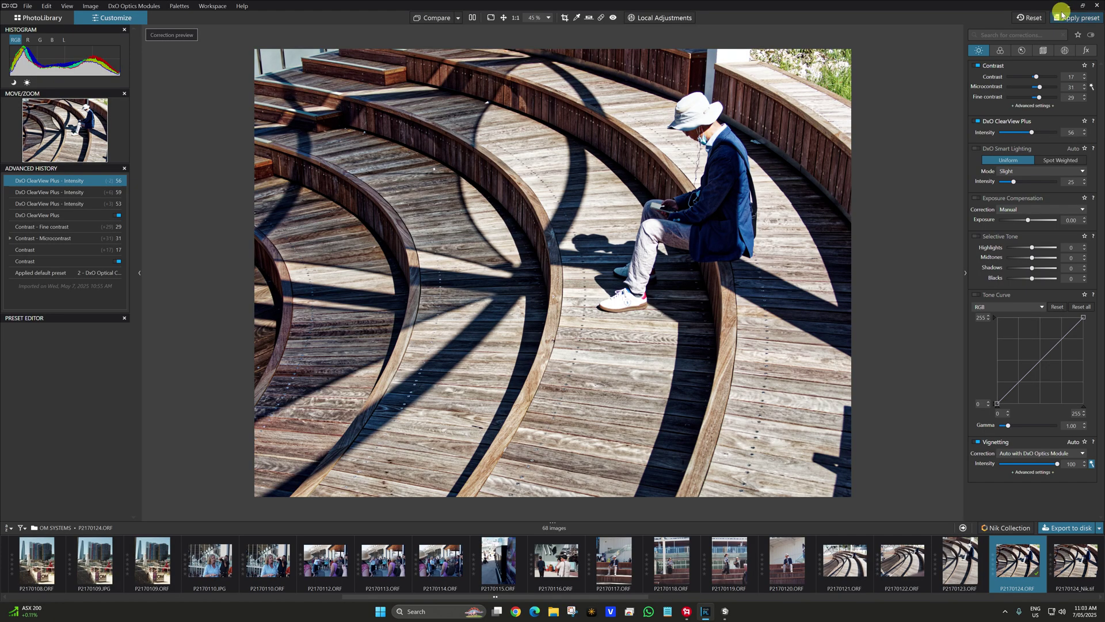
Minimise PhotoLab and launch DxO FilmPack 6 from the desktop.
left_click(1069, 5)
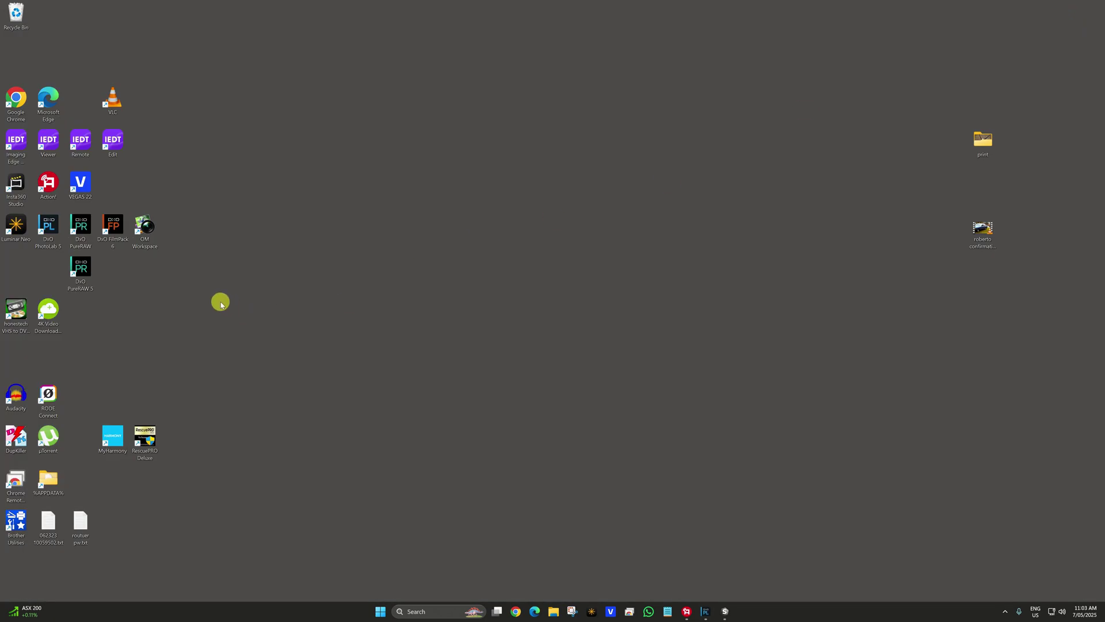
double_click(114, 226)
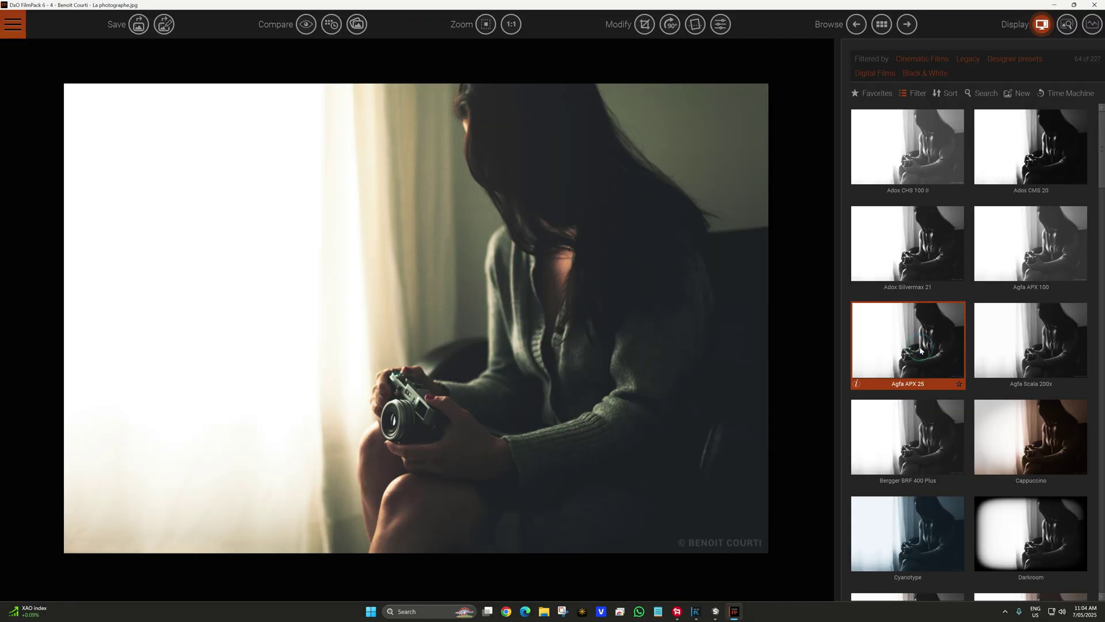
Try the Agfa APX 25 and Darkroom looks on the sample photo and open the Time Machine.
left_click(920, 349)
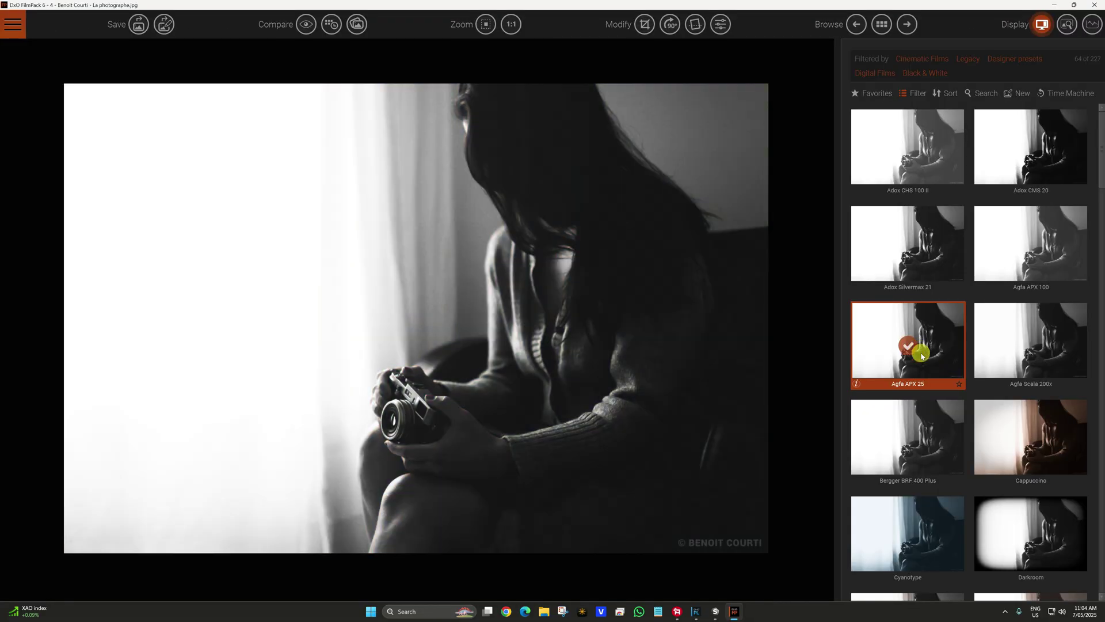
left_click(1030, 533)
left_click(1061, 92)
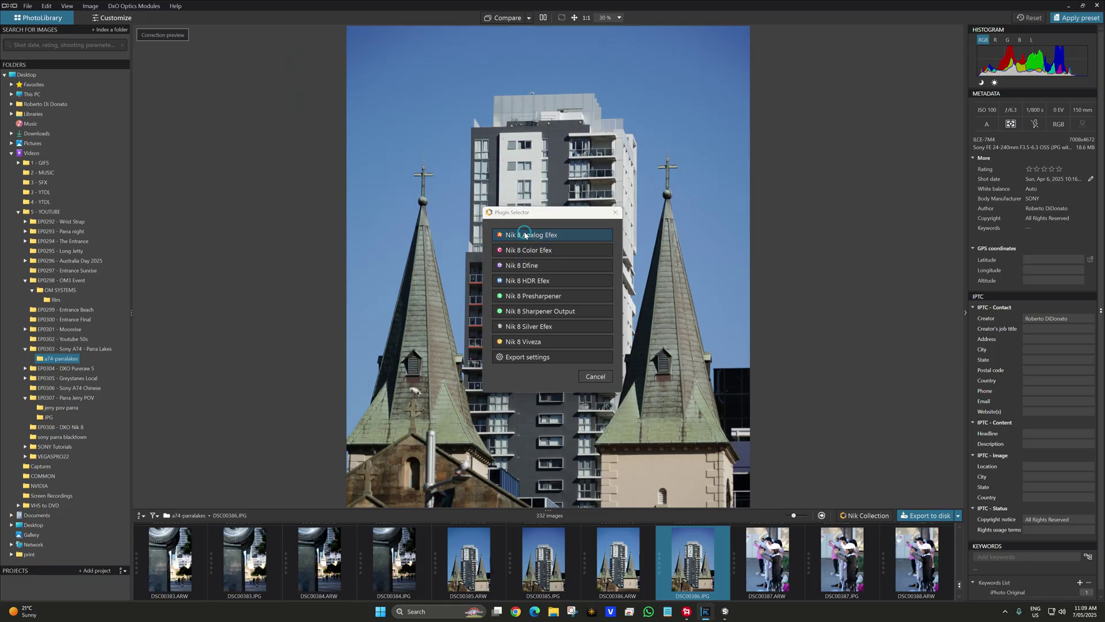
Send the tower and church spires photo to Nik 8 Analog Efex and try two black-and-white presets.
left_click(521, 228)
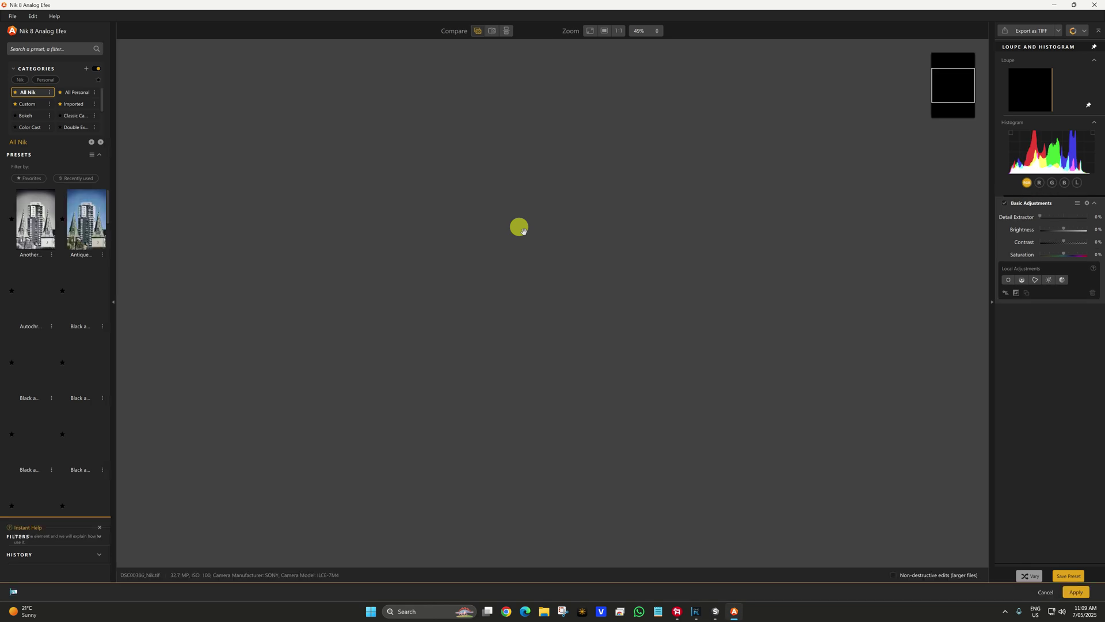
scroll(513, 294, "down", 1)
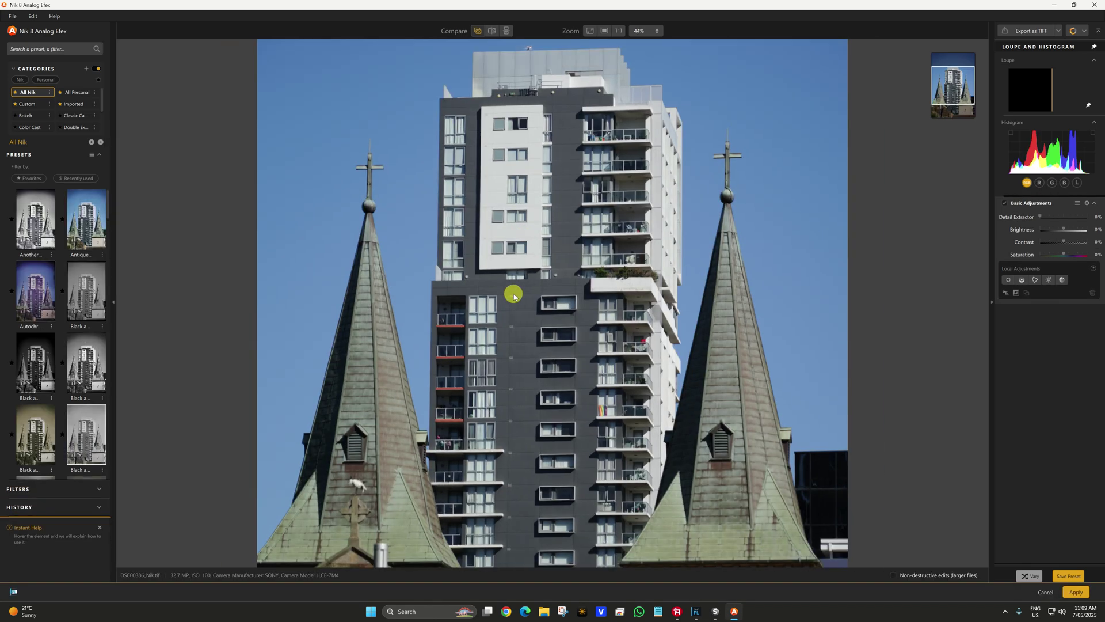
left_click(37, 253)
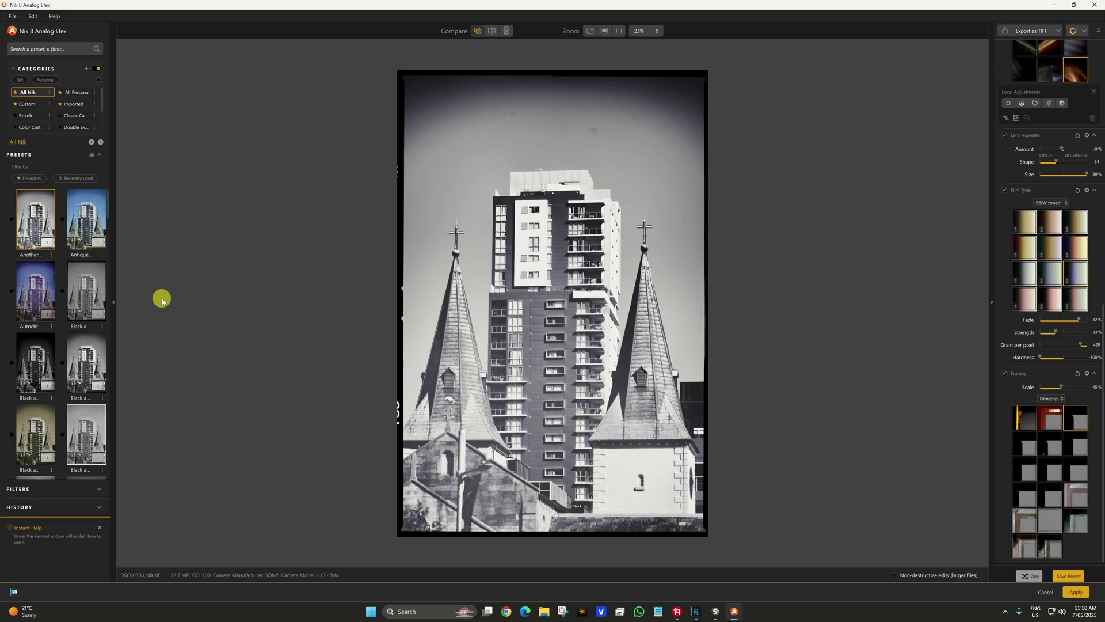
left_click(86, 362)
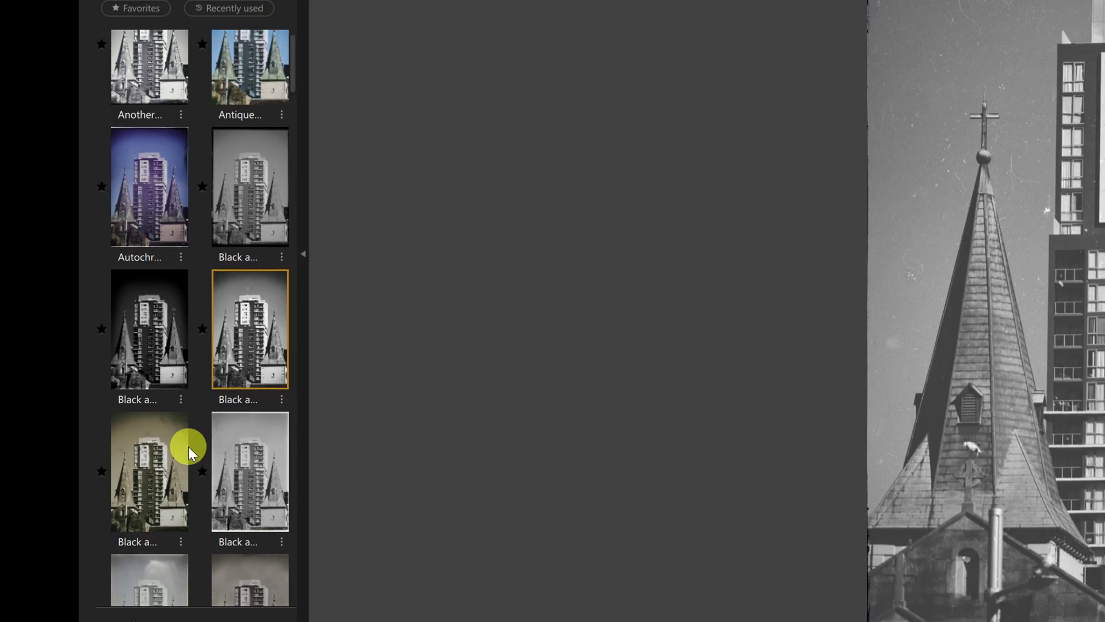
Browse the Analog Efex presets and try a Distressed, a Double Exposure and a Multilens look.
scroll(53, 394, "down", 5)
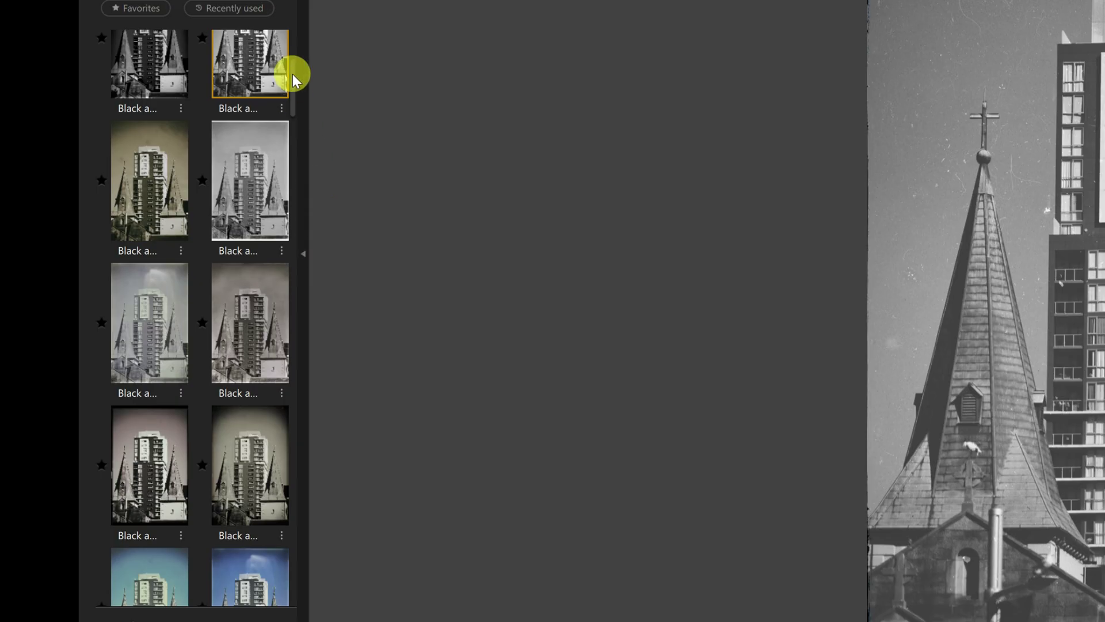
scroll(81, 351, "down", 4)
left_click(80, 354)
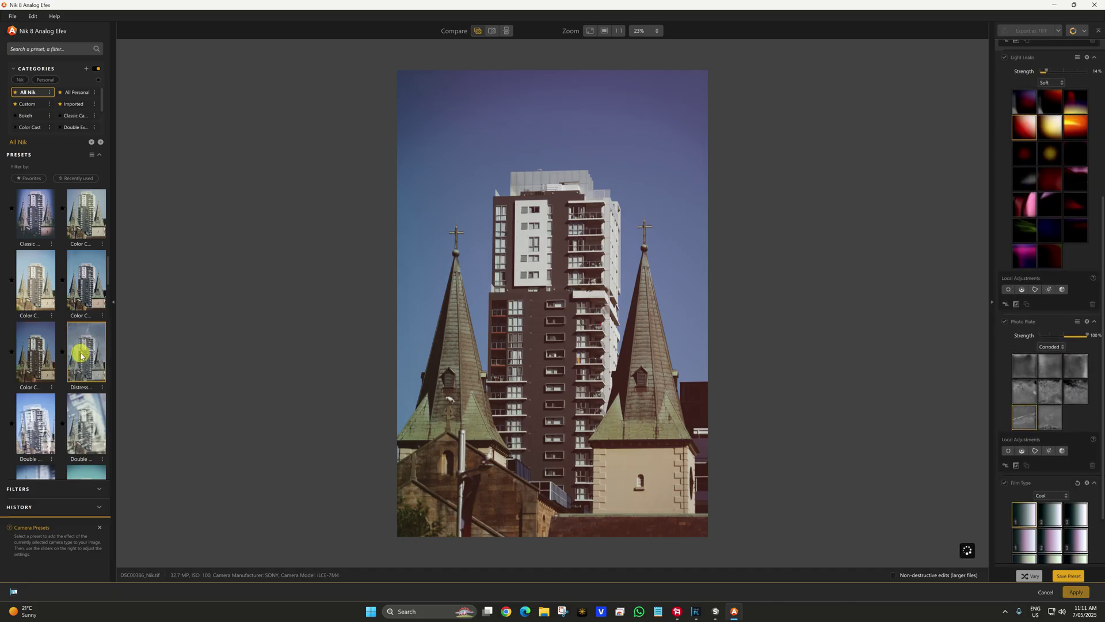
scroll(109, 293, "down", 3)
left_click_drag(108, 293, 108, 298)
left_click(85, 330)
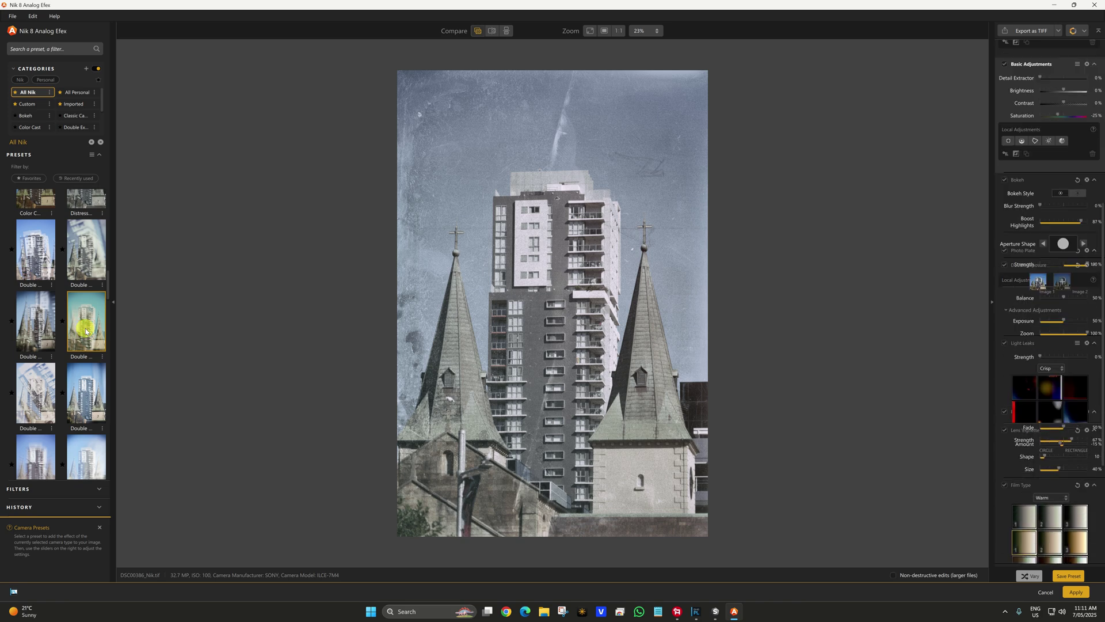
scroll(86, 330, "down", 10)
left_click(86, 325)
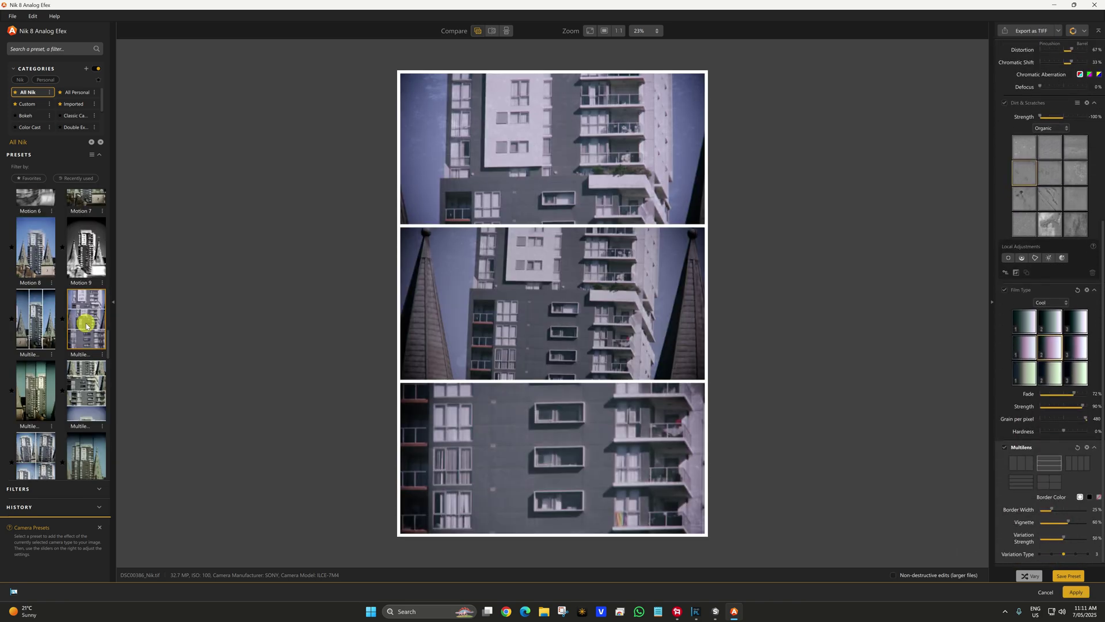
Browse on past the Toy Camera presets, apply the Autochrome look and pick a different White frame style.
scroll(72, 389, "down", 3)
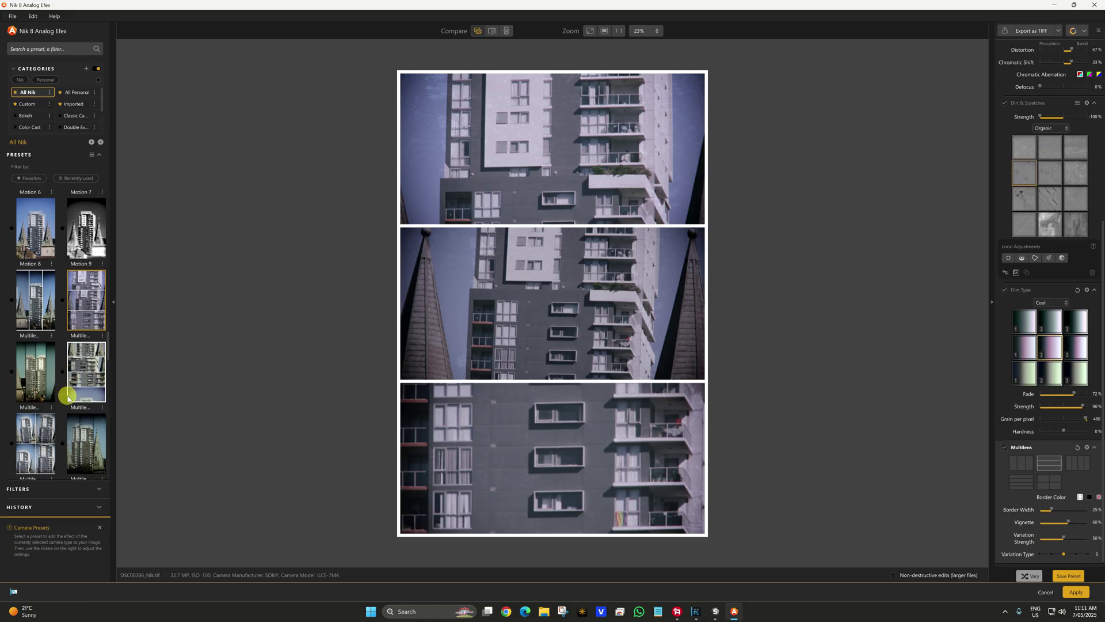
scroll(67, 391, "down", 15)
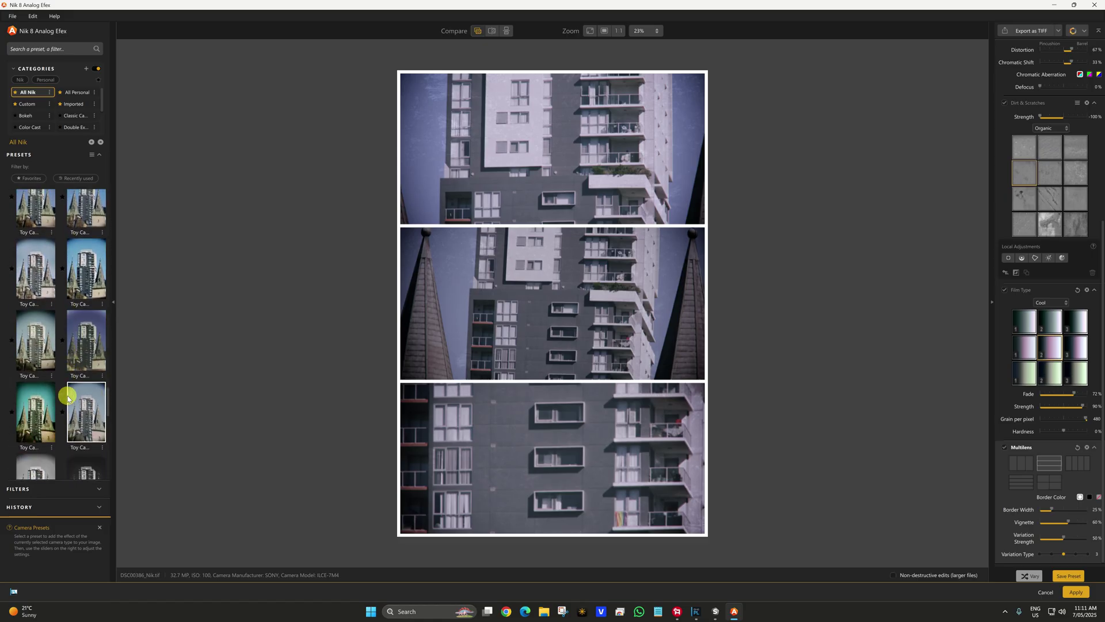
left_click(35, 281)
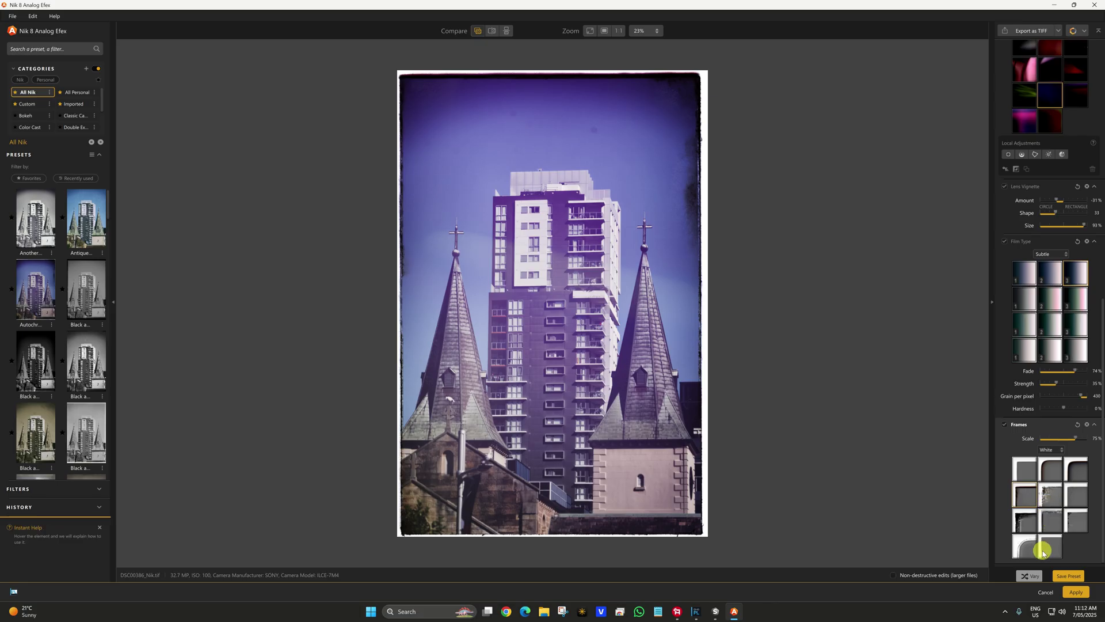
left_click(1049, 548)
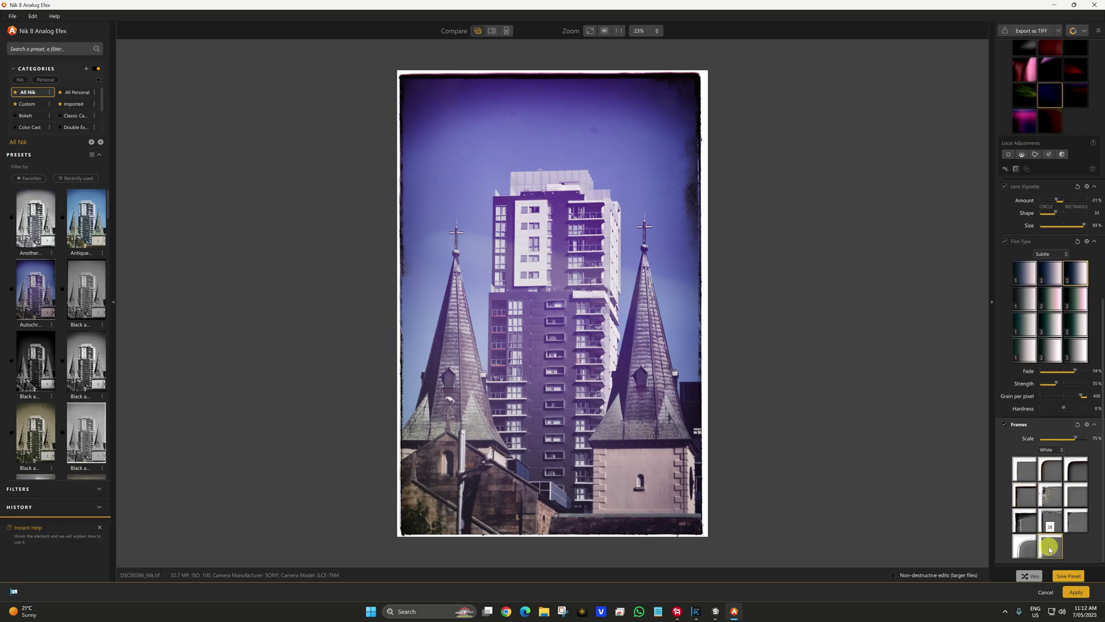
Change the film type to Warm, try several of its film swatches and review the Light Leaks settings.
left_click(1062, 286)
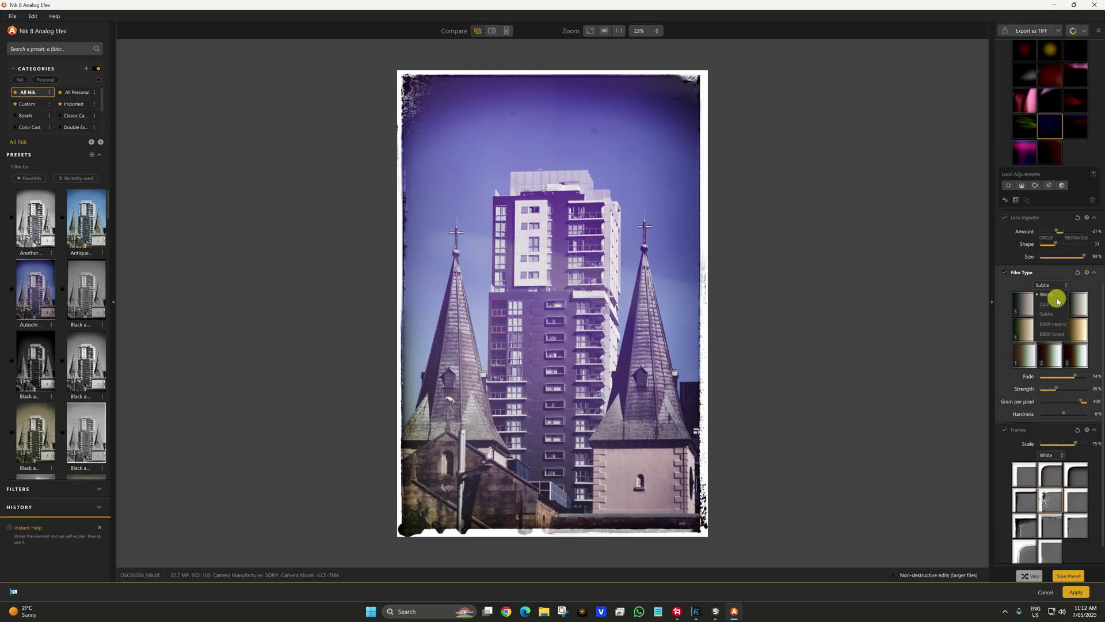
left_click(1048, 294)
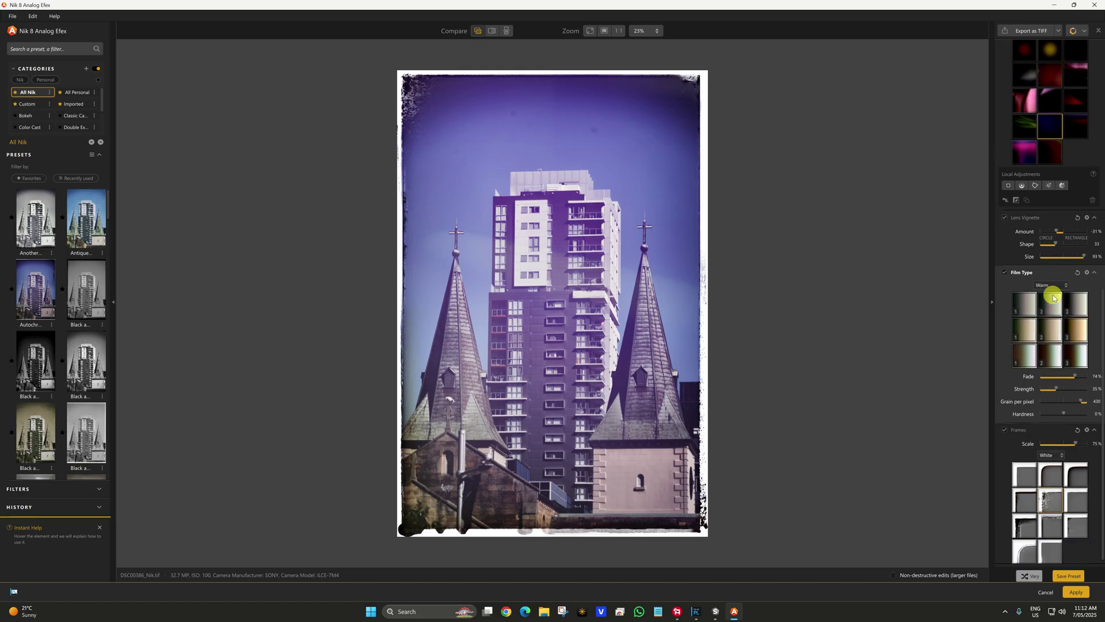
left_click(1047, 333)
left_click(1059, 349)
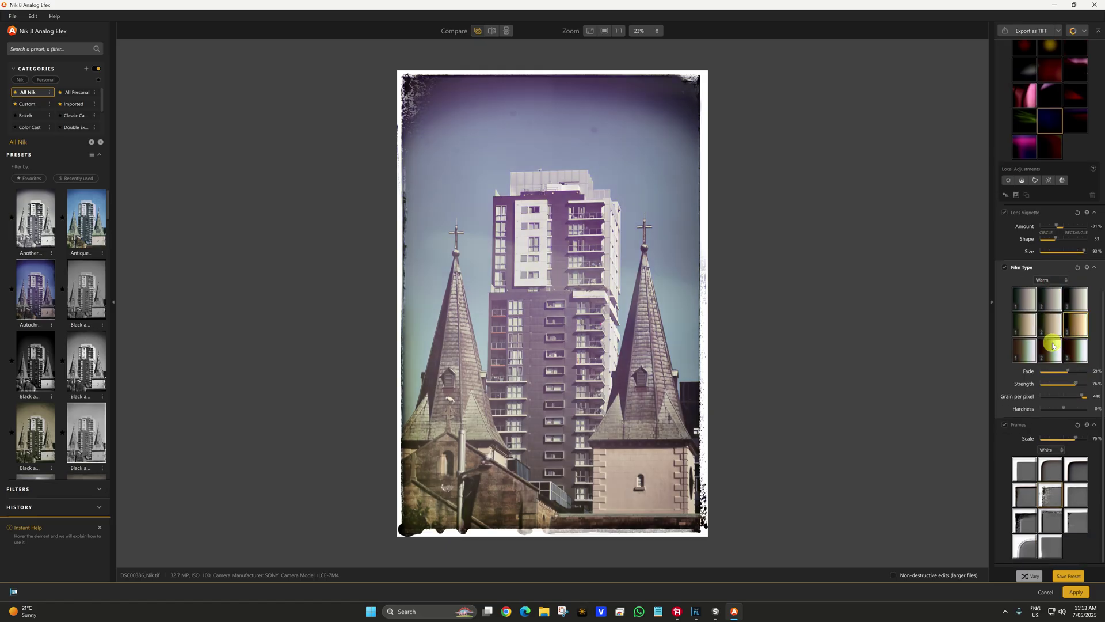
scroll(1058, 348, "up", 2)
left_click_drag(1057, 349, 1081, 377)
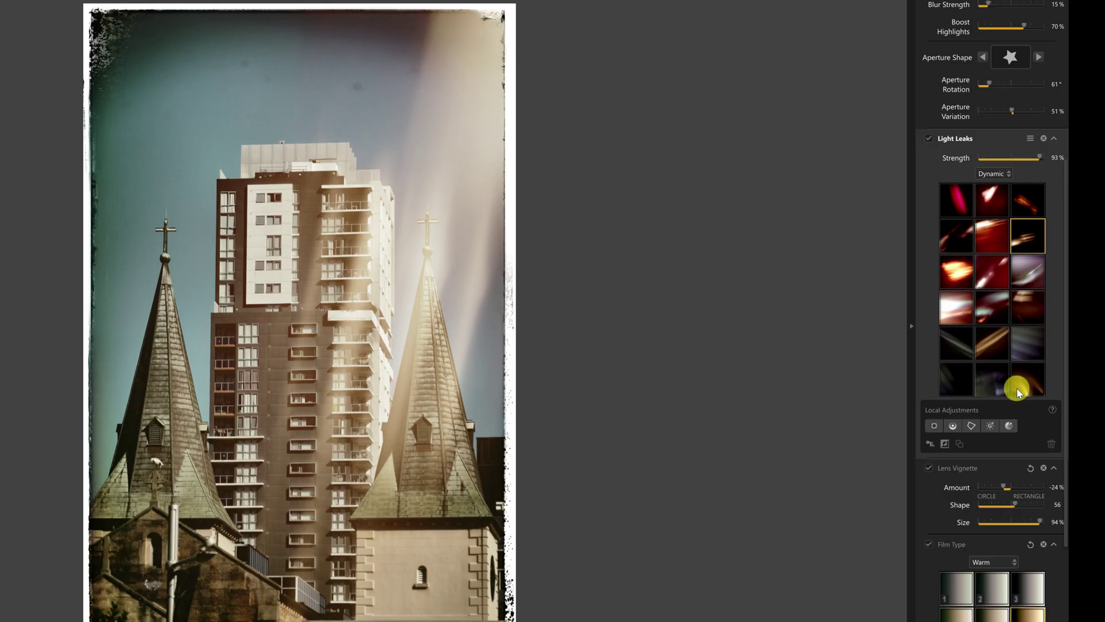
scroll(1044, 316, "down", 5)
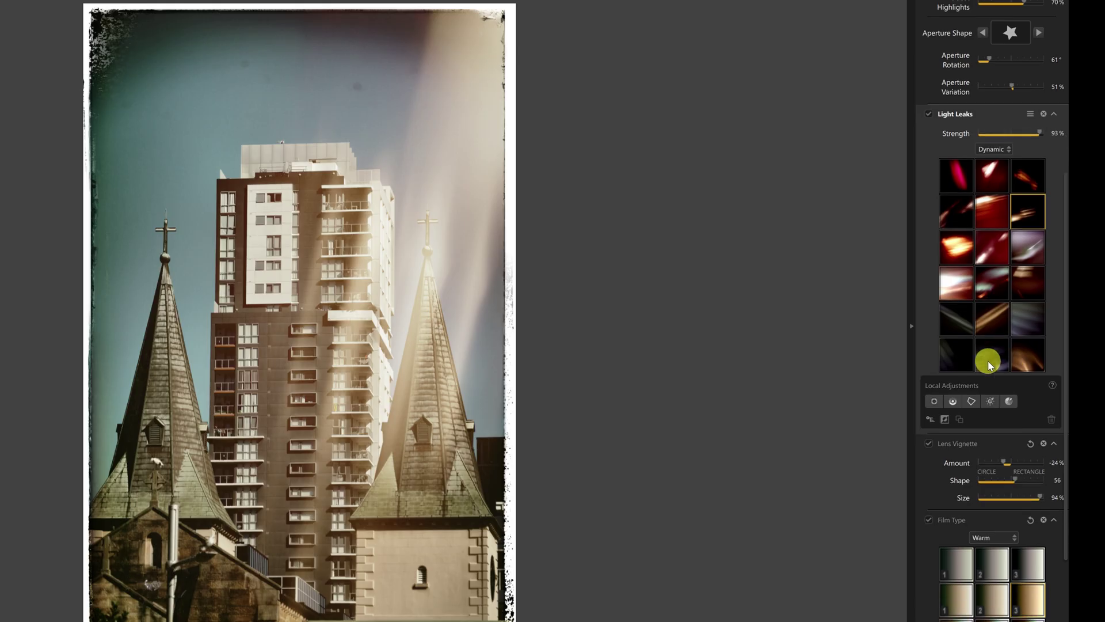
scroll(1044, 314, "up", 6)
scroll(986, 357, "up", 5)
Try Double Exposure 7, Double Exposure 9 and Good Vibrations 5 on the gear-knob photo and settle on Double Exposure 3.
scroll(989, 486, "down", 3)
scroll(991, 489, "down", 2)
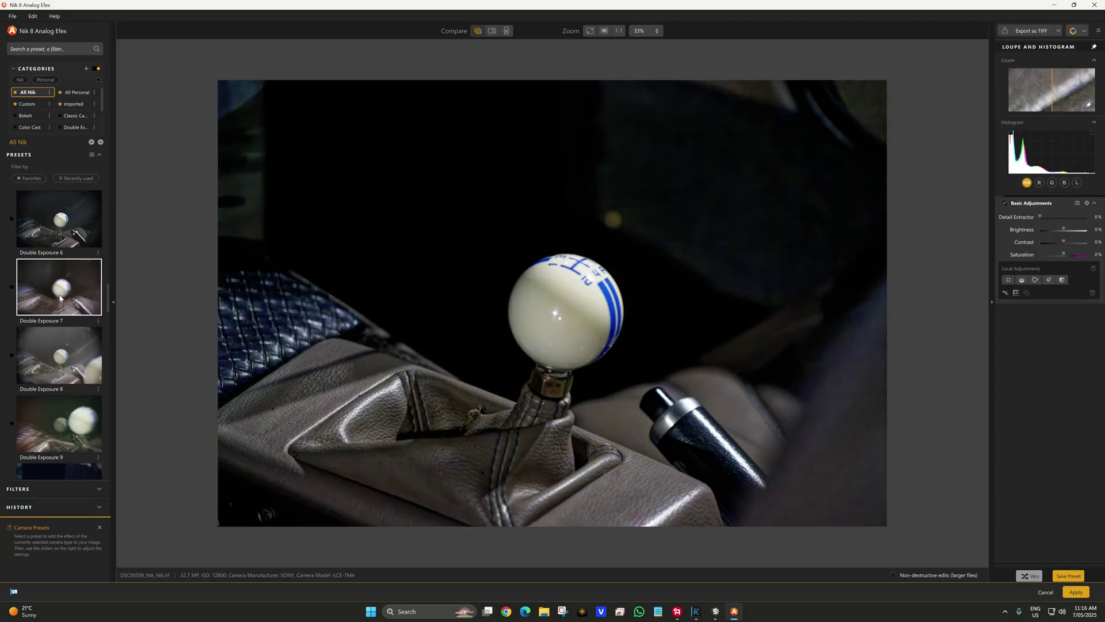
left_click(59, 297)
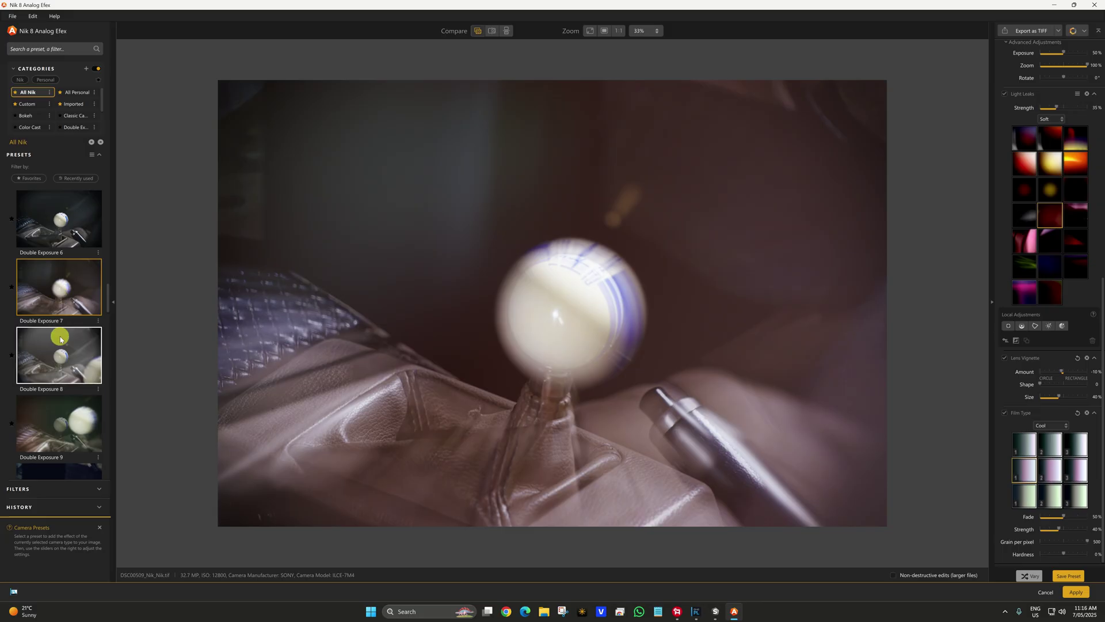
left_click(66, 422)
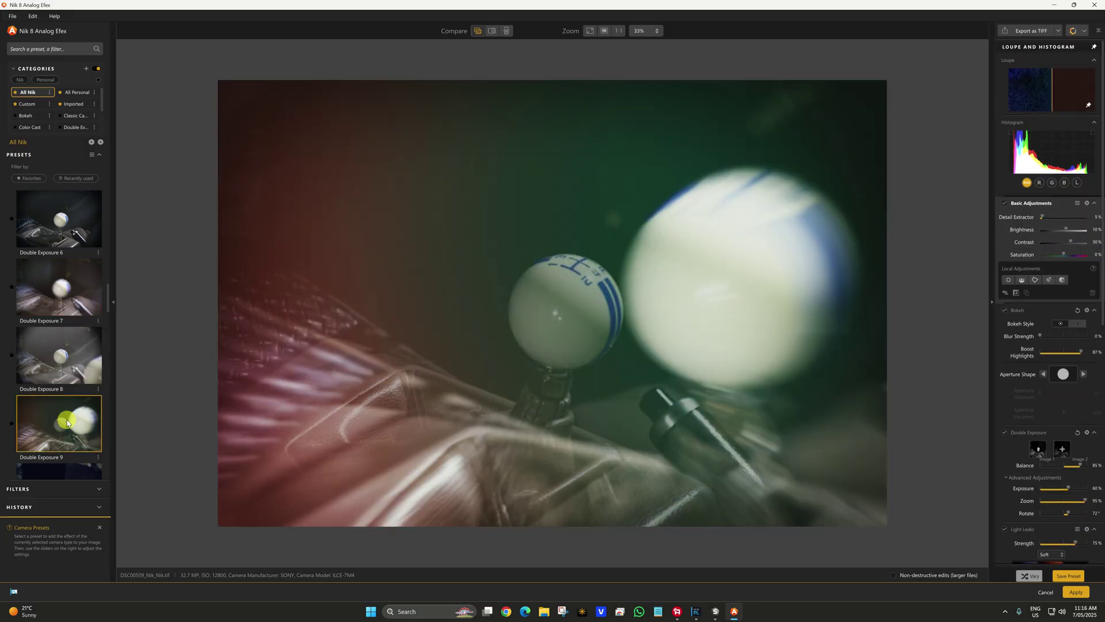
scroll(64, 403, "down", 3)
left_click(55, 345)
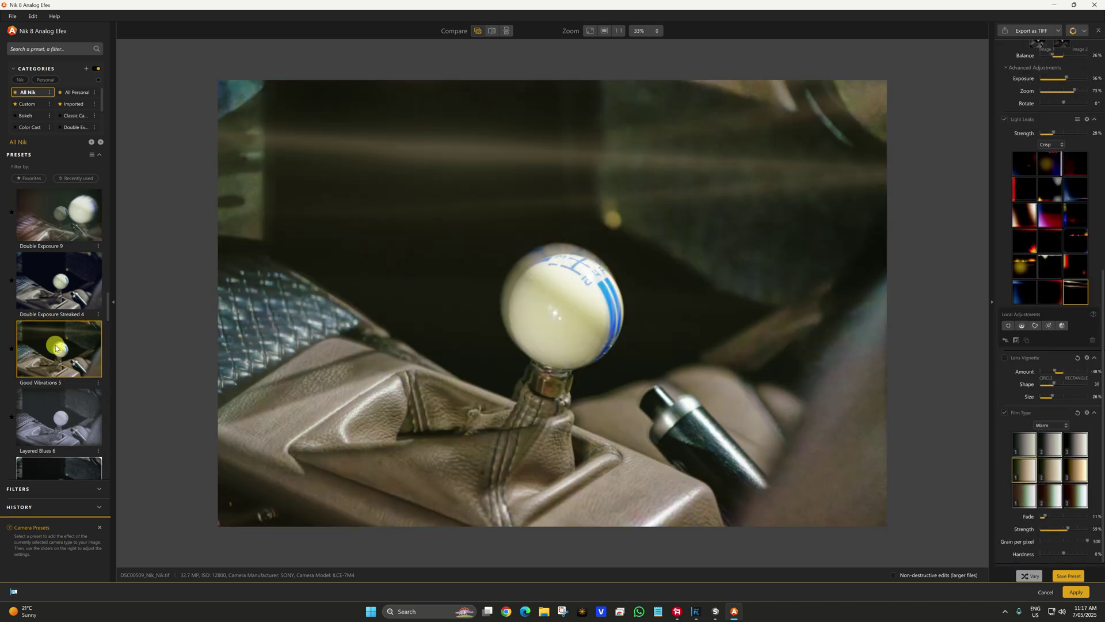
scroll(55, 344, "up", 5)
left_click(55, 297)
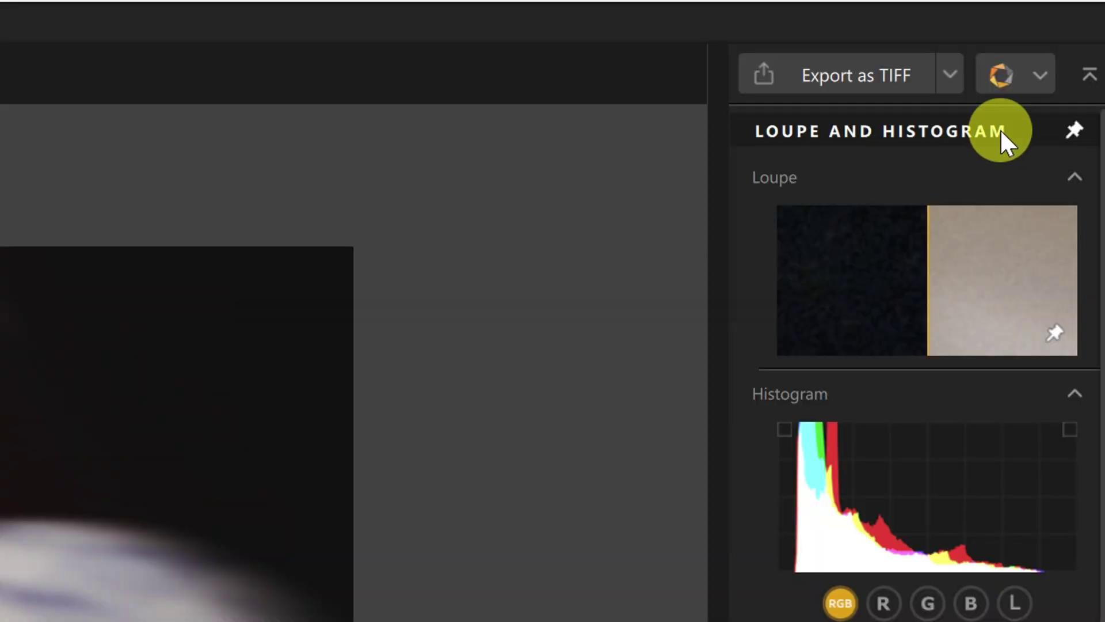
View the export format options and send the edited image to Nik 8 Presharpener, comparing the sharpening in split view.
left_click(950, 73)
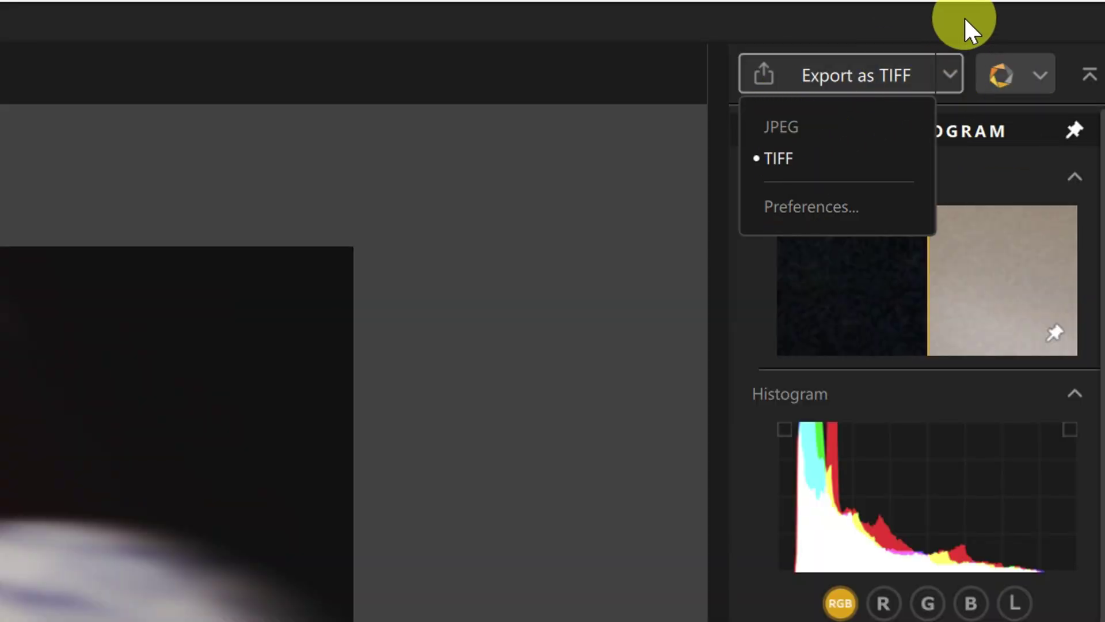
left_click(1039, 73)
left_click(1040, 72)
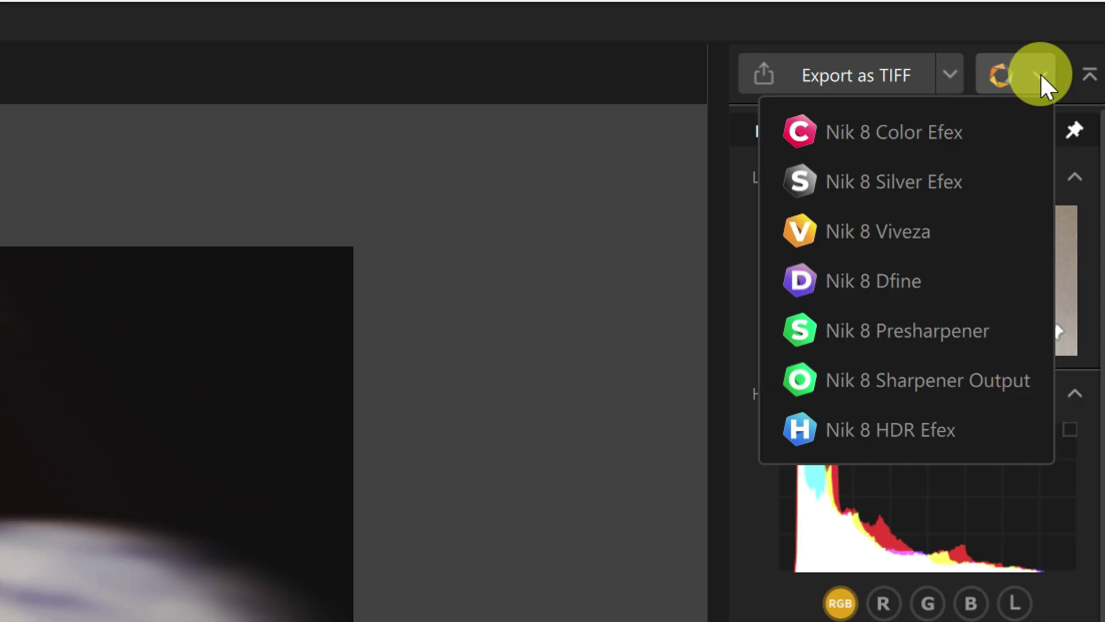
left_click(930, 329)
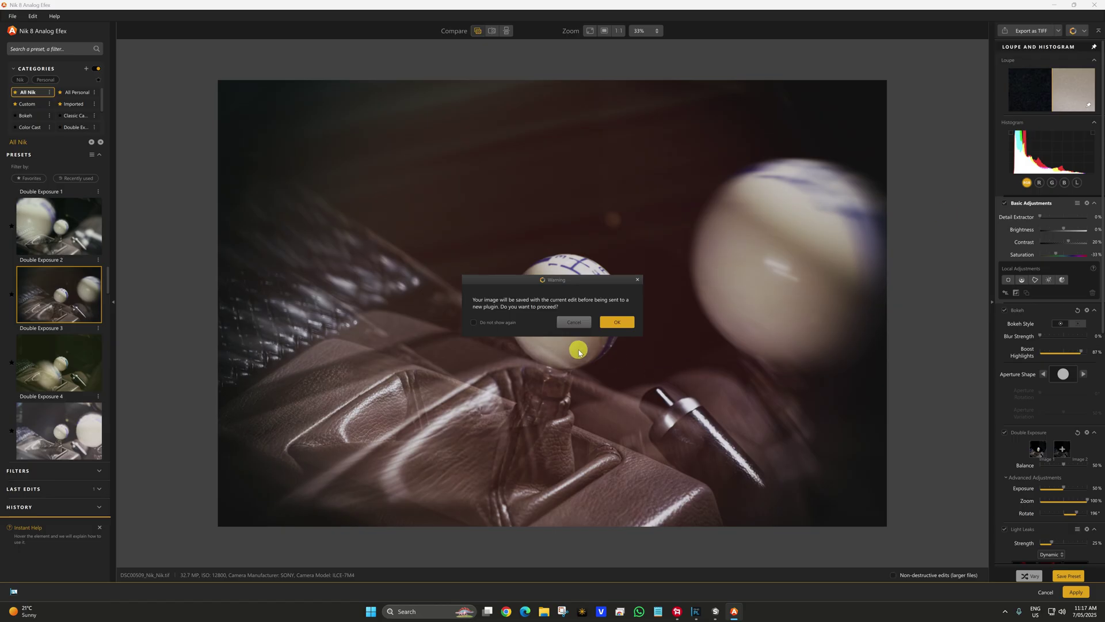
left_click(624, 322)
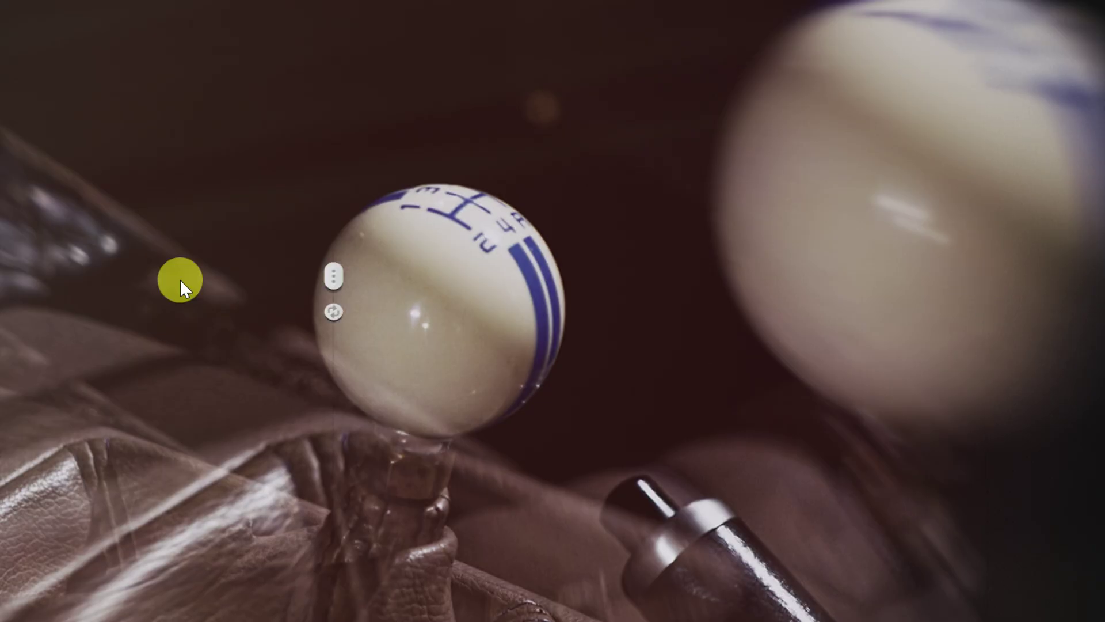
left_click_drag(312, 278, 137, 282)
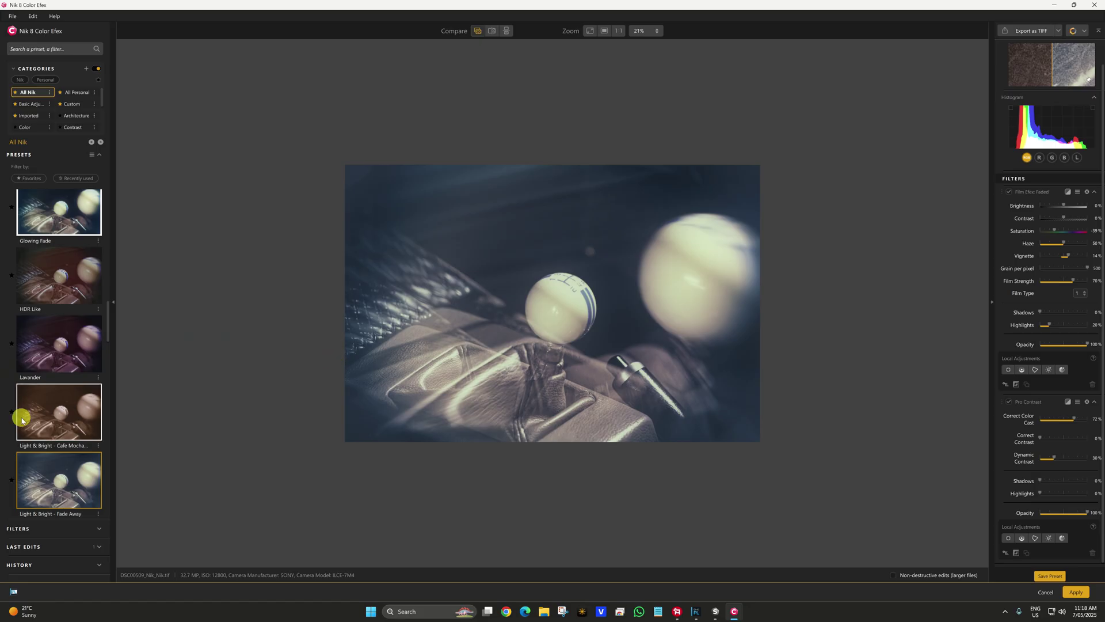
Browse the Color Efex presets with the Fade Away look applied and open the list of other Nik plug-ins.
scroll(69, 400, "down", 15)
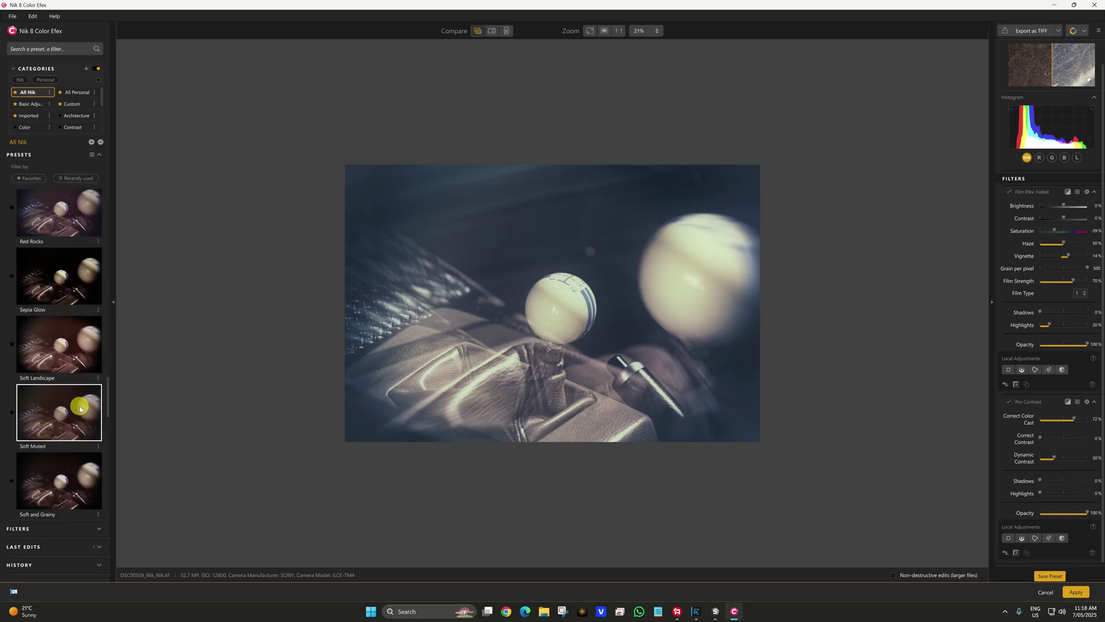
scroll(587, 284, "up", 3)
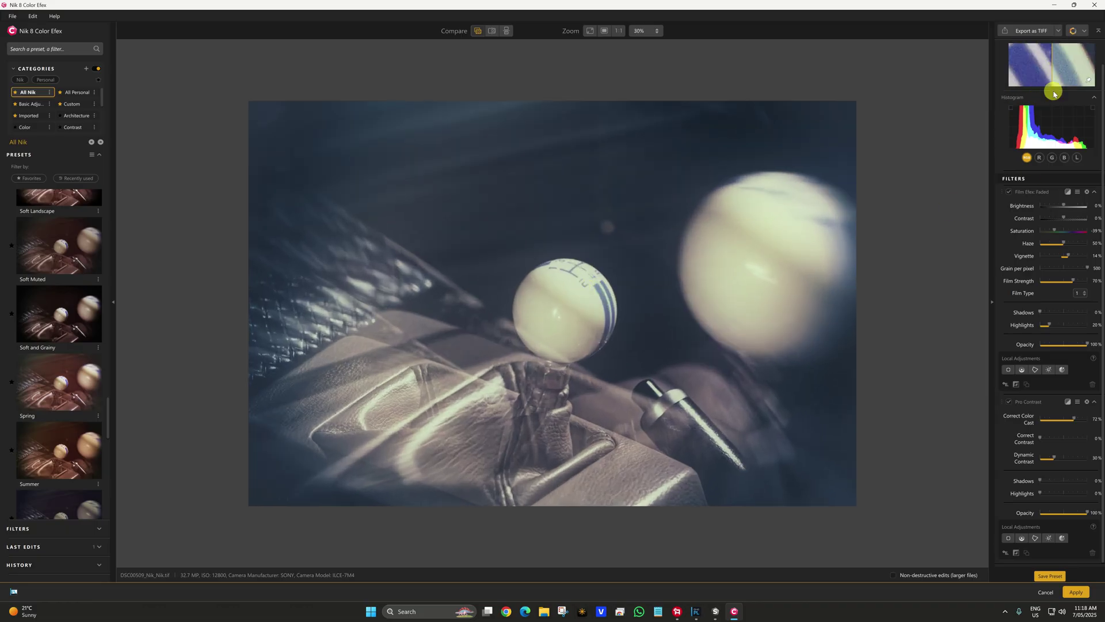
left_click(1080, 36)
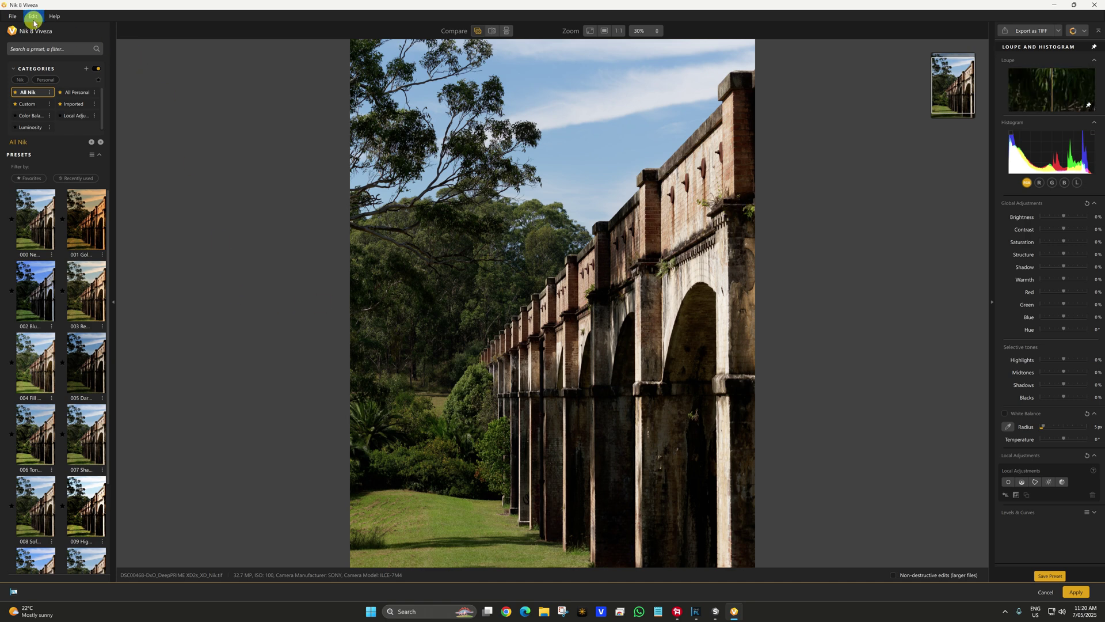
Open the DxO Nik Collection 8 User Guide from Viveza and go to its Nik 8 Viveza chapter.
left_click(32, 18)
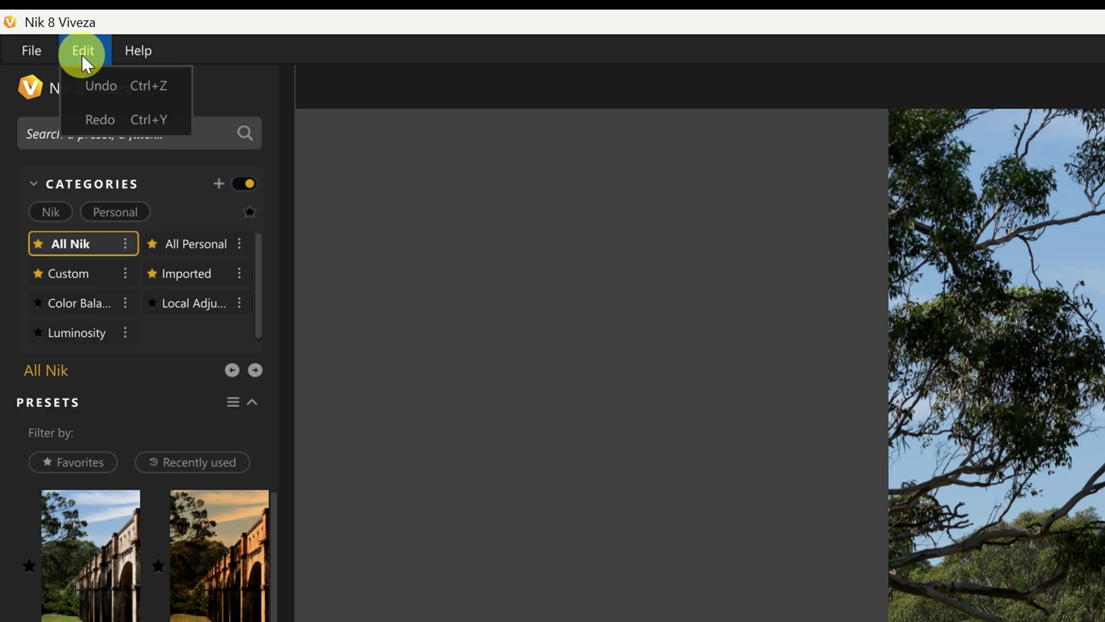
mouse_move(136, 50)
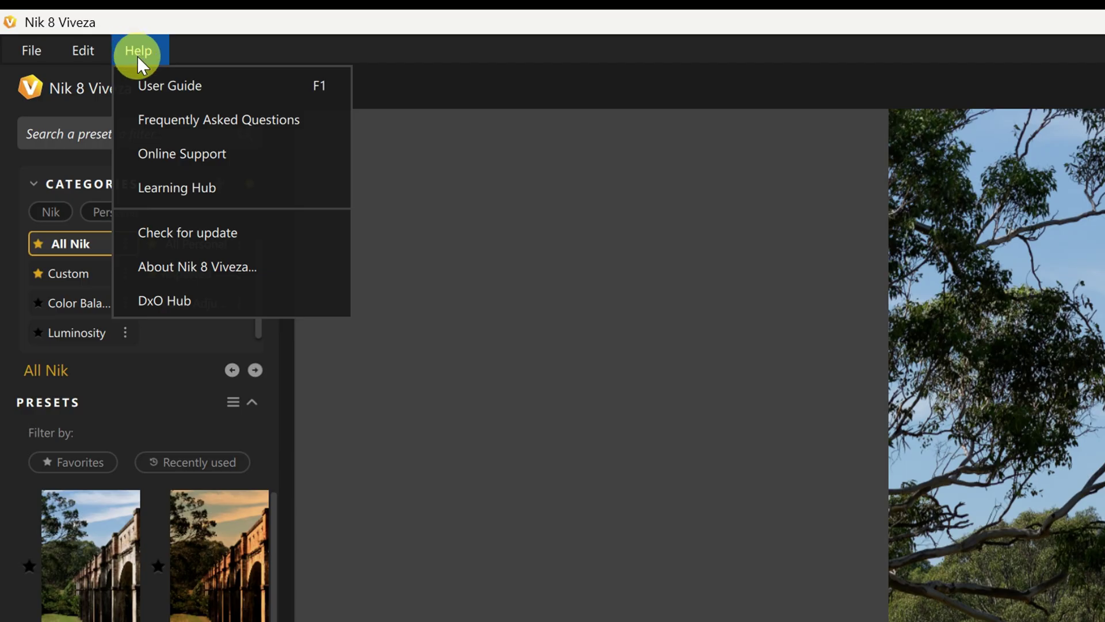
left_click(158, 81)
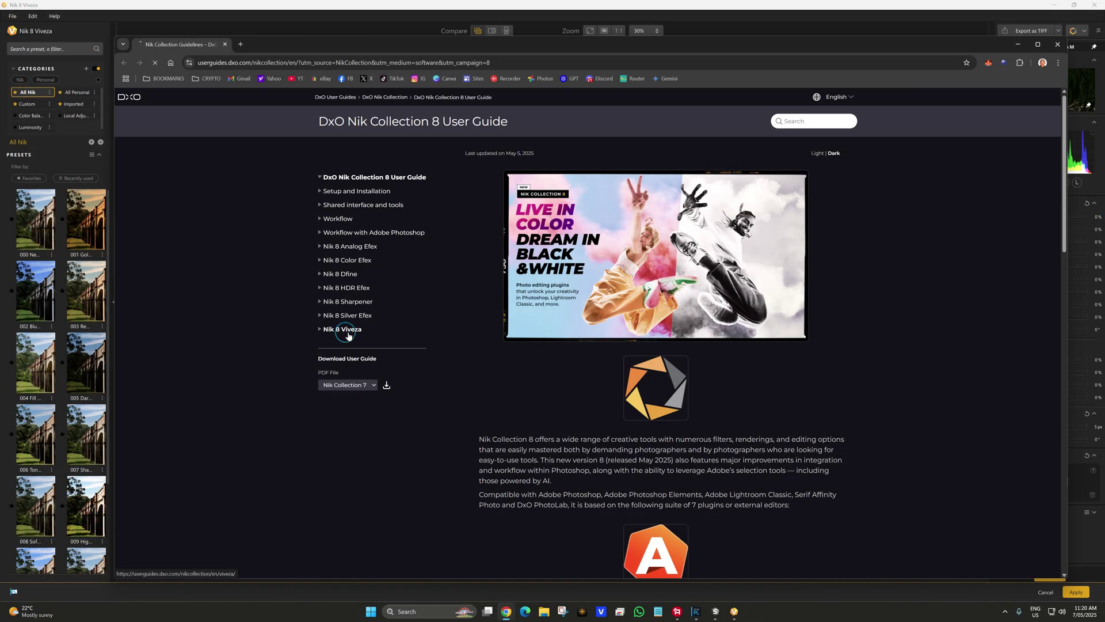
left_click(347, 334)
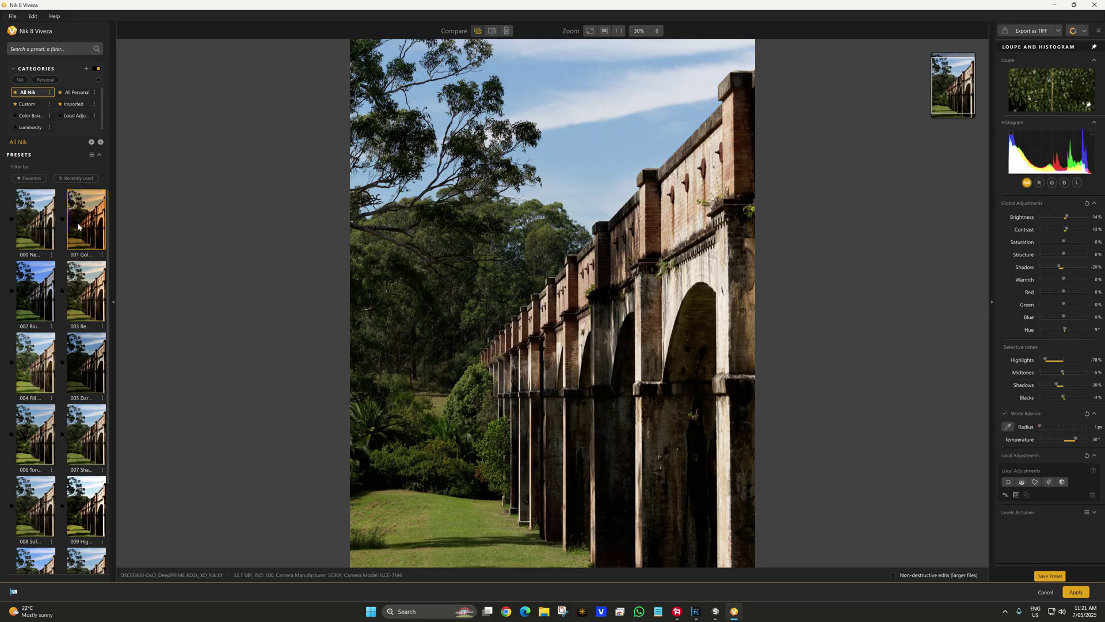
Try the Viveza presets 001, 005 and 013 on the photo of the brick arches.
left_click(86, 219)
left_click(87, 363)
scroll(86, 460, "down", 2)
left_click(90, 525)
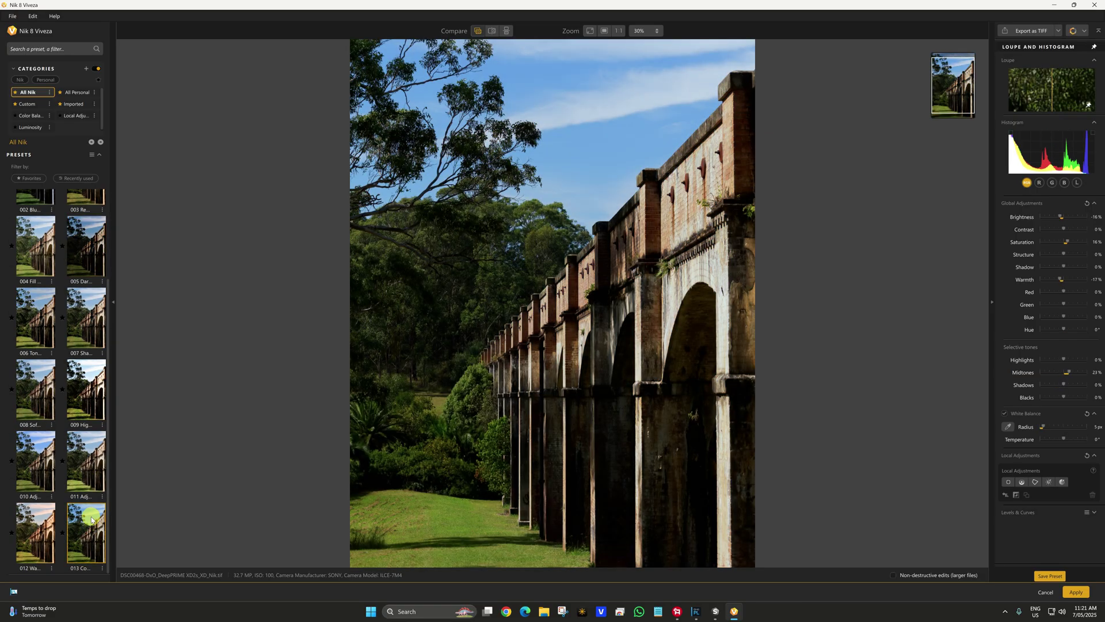
Apply a brighter Viveza preset to the arches photo, set Highlights to 16% and Temperature to 25°, and try preset 008.
left_click(59, 403)
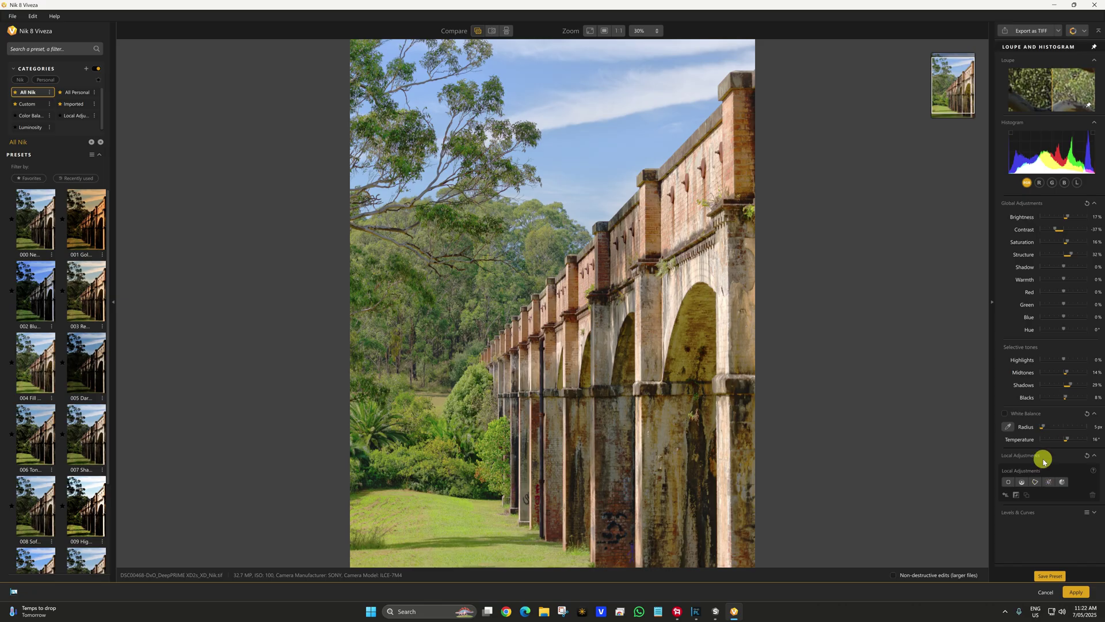
left_click_drag(1066, 442, 1069, 440)
left_click_drag(1062, 364, 1067, 361)
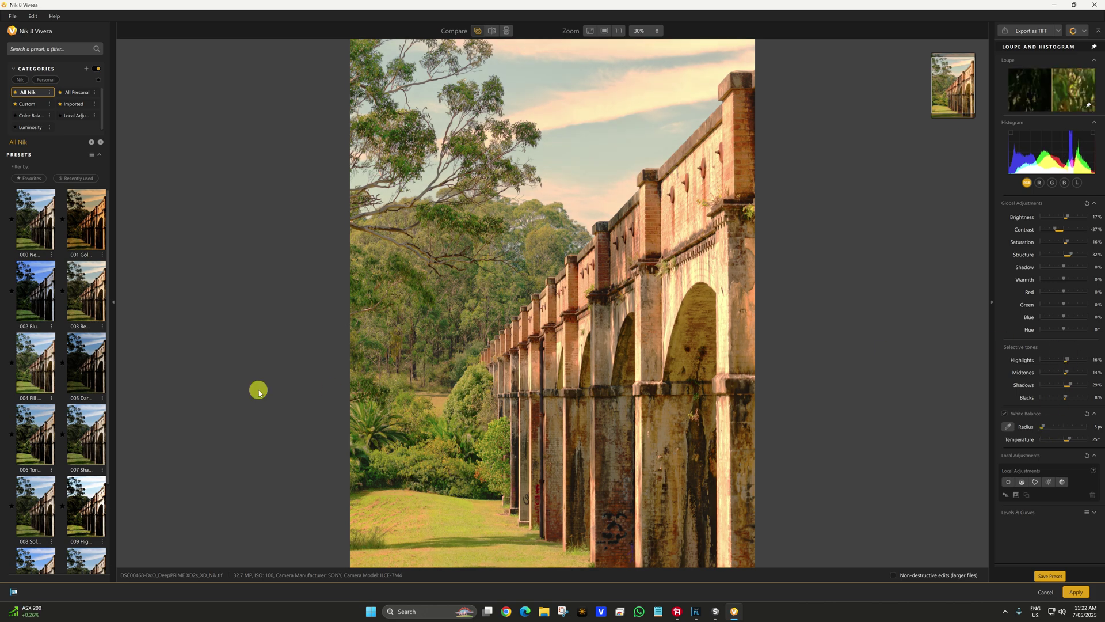
left_click(35, 506)
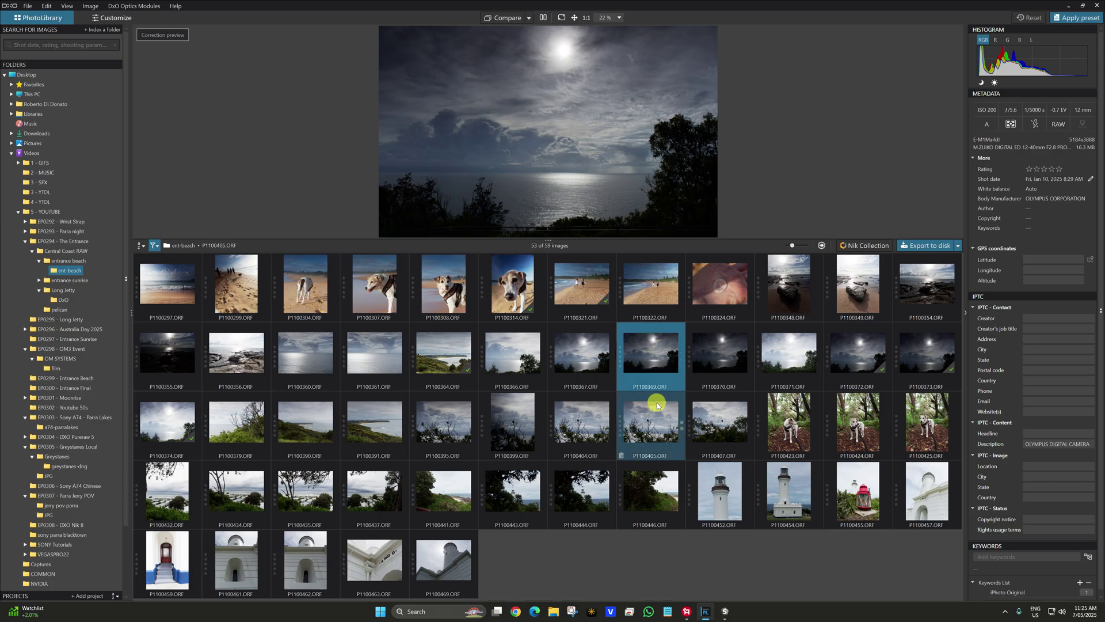
In DxO PhotoLab, select P1100369, P1100370 and P1100371 together and export them to Nik 8 HDR Efex.
left_click(718, 353, "ctrl")
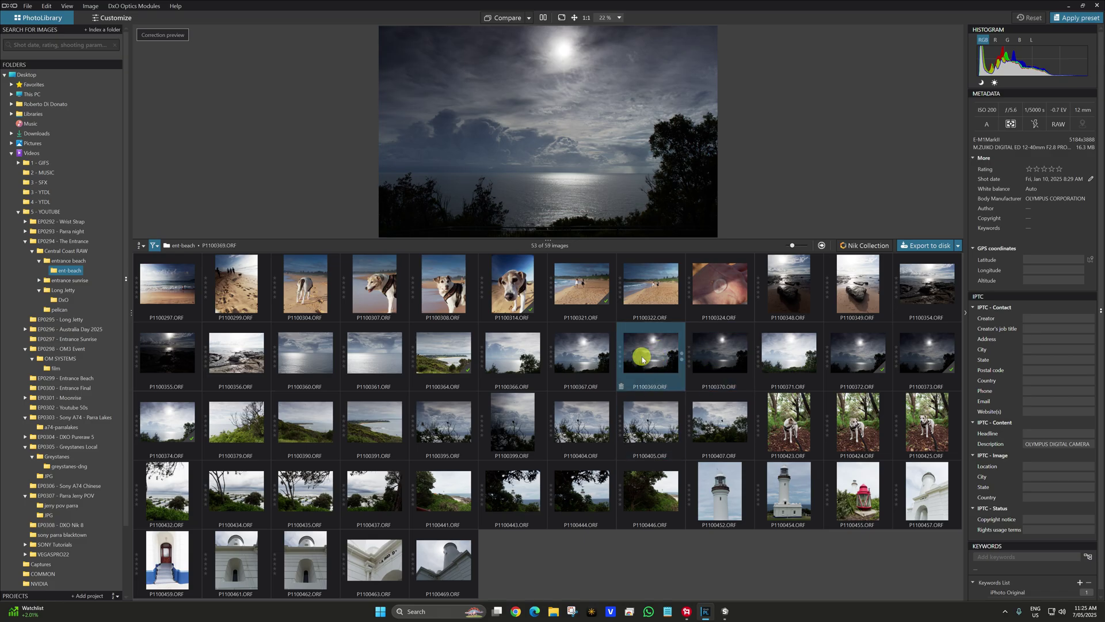
left_click(787, 355, "ctrl")
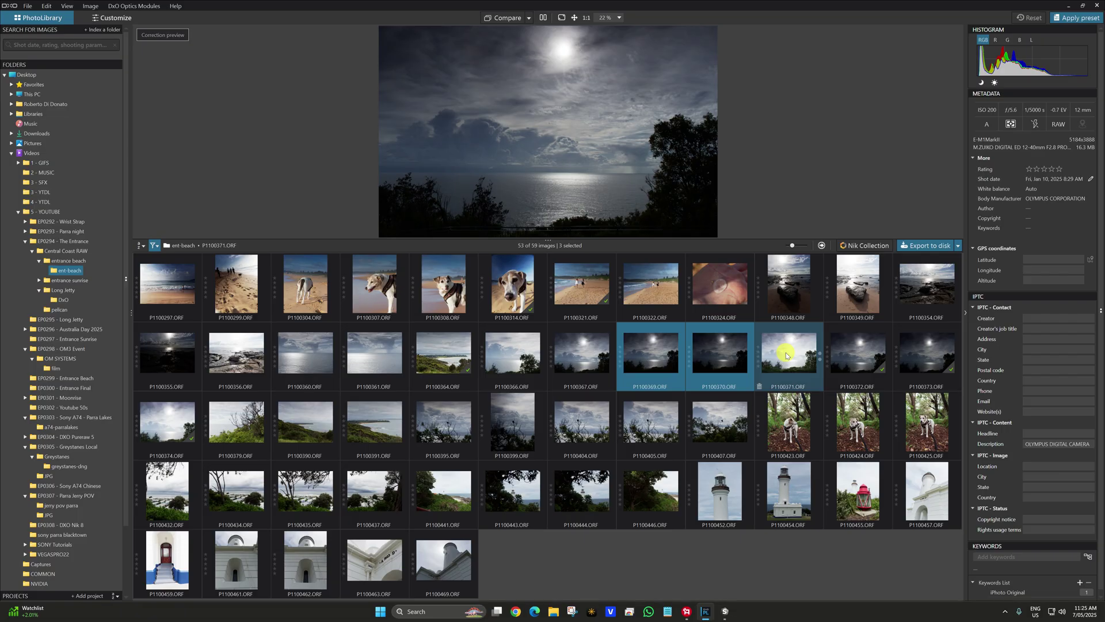
right_click(719, 354)
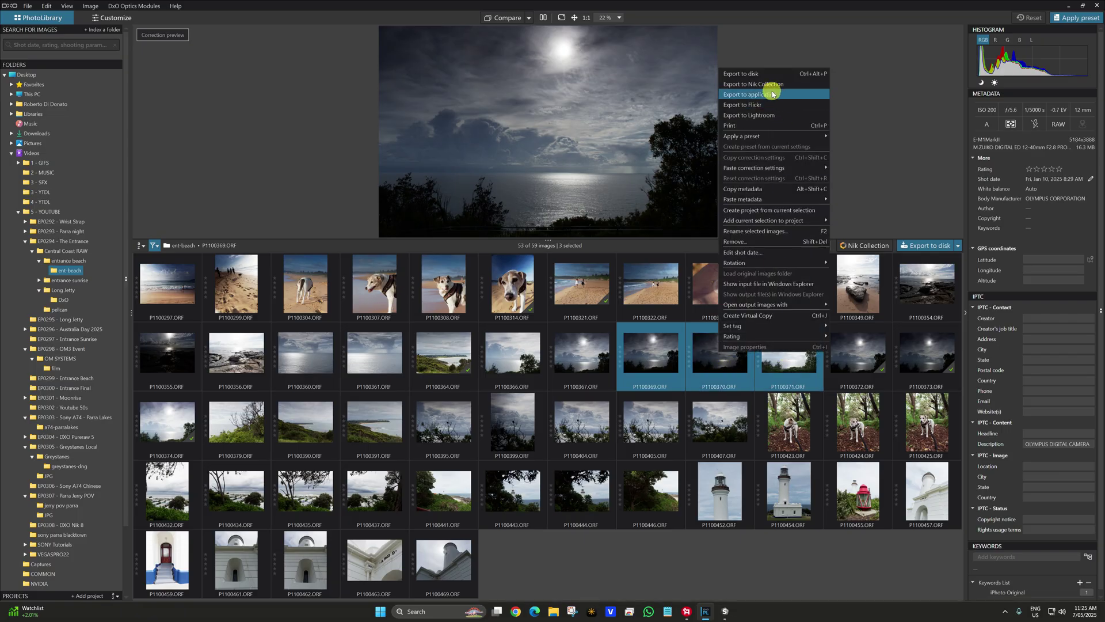
left_click(766, 85)
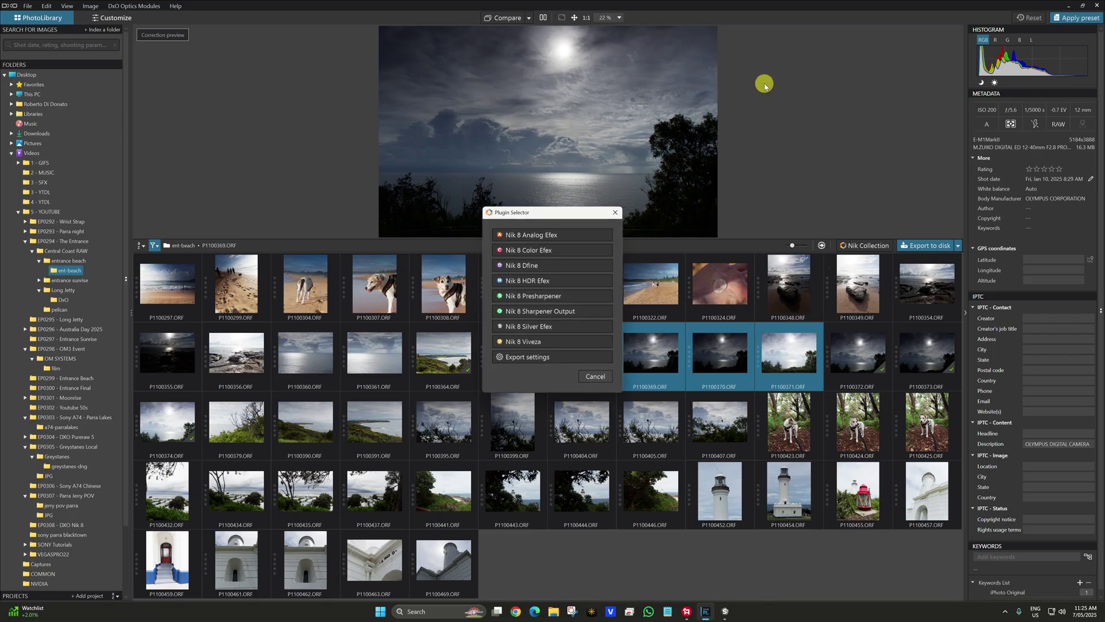
left_click(530, 281)
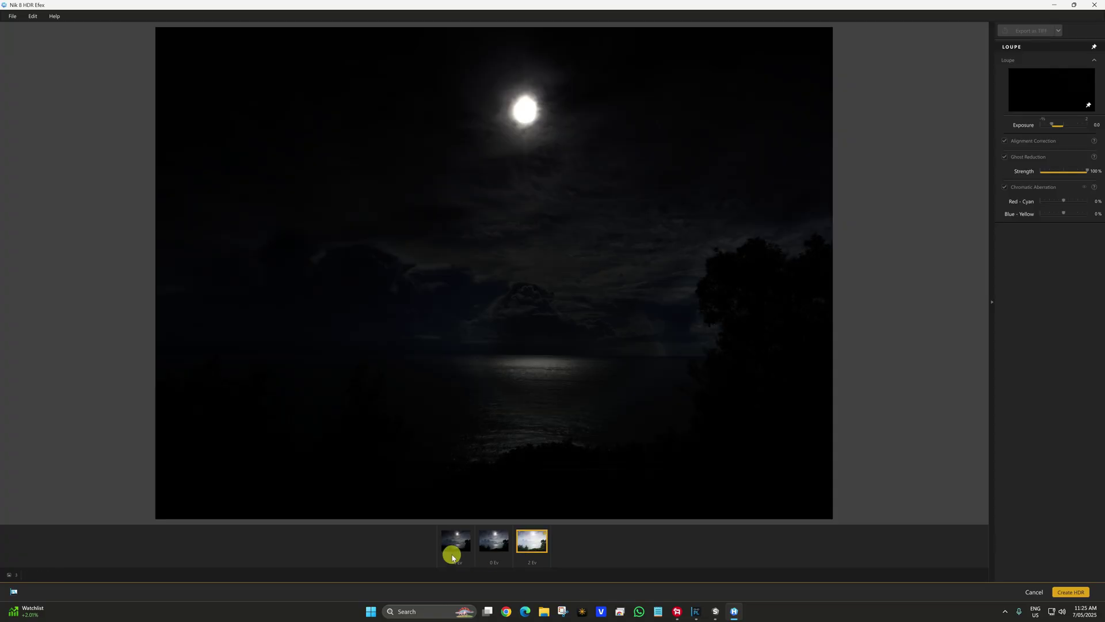
Preview each of the three bracketed exposures in the HDR merge window.
left_click(469, 550)
left_click(494, 540)
left_click(530, 540)
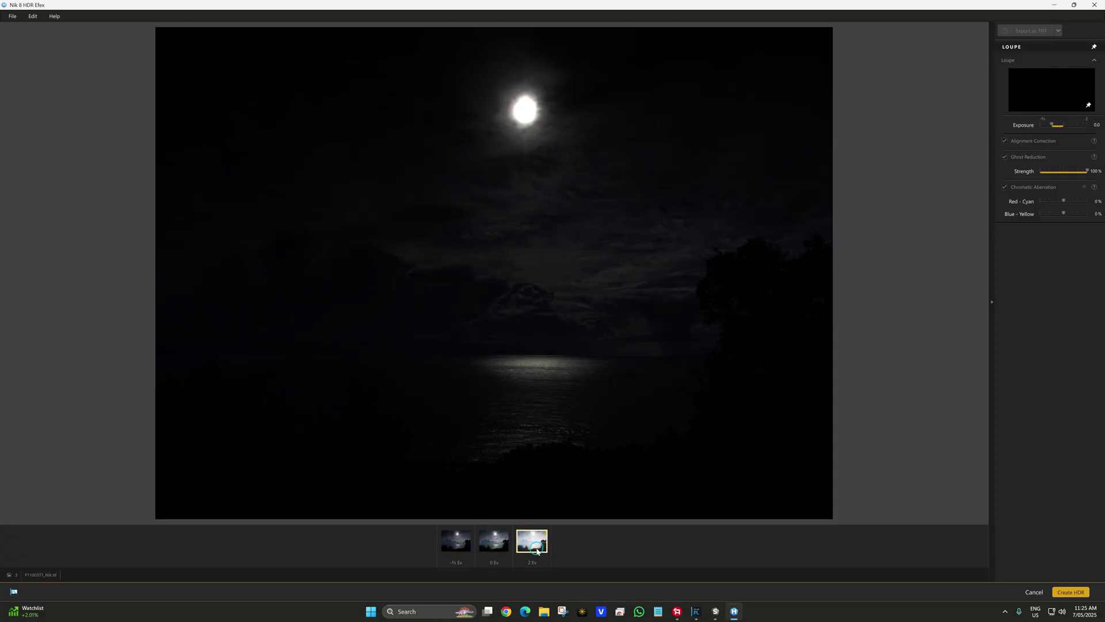
left_click(453, 547)
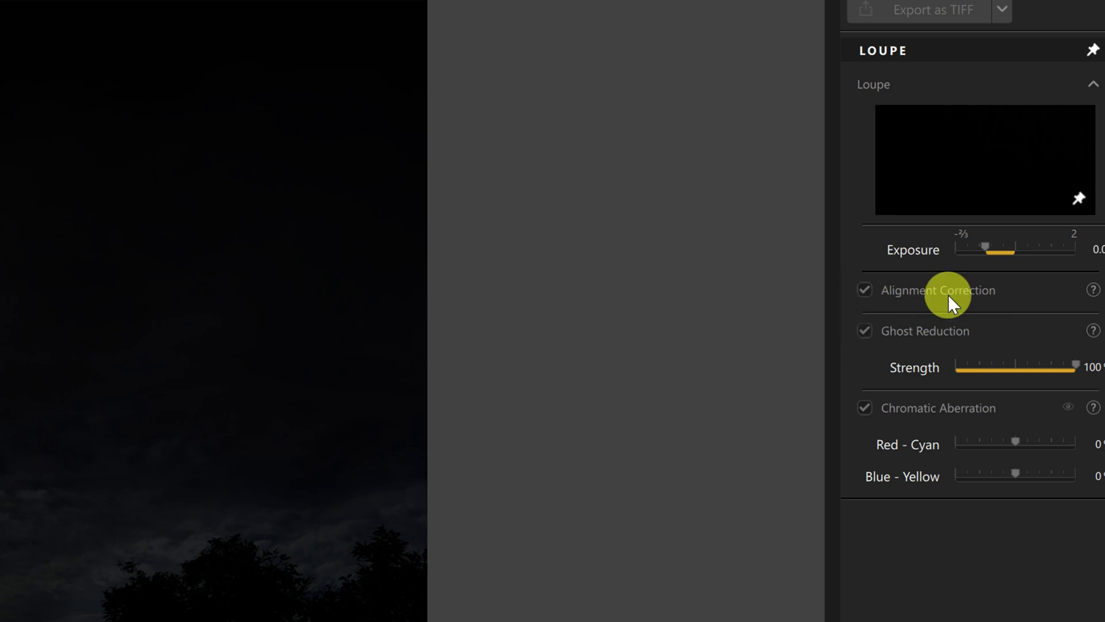
Raise the merge preview Exposure to its maximum, lower it again, and create the HDR image.
left_click(864, 288)
left_click_drag(985, 246, 1088, 265)
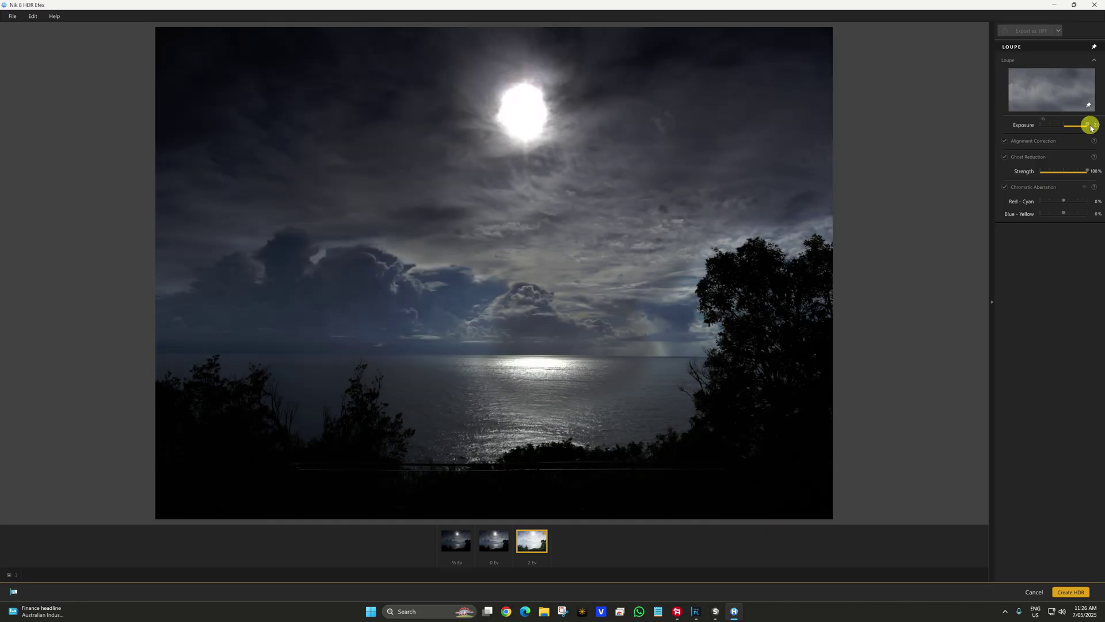
left_click_drag(1091, 130, 1054, 124)
left_click(1082, 596)
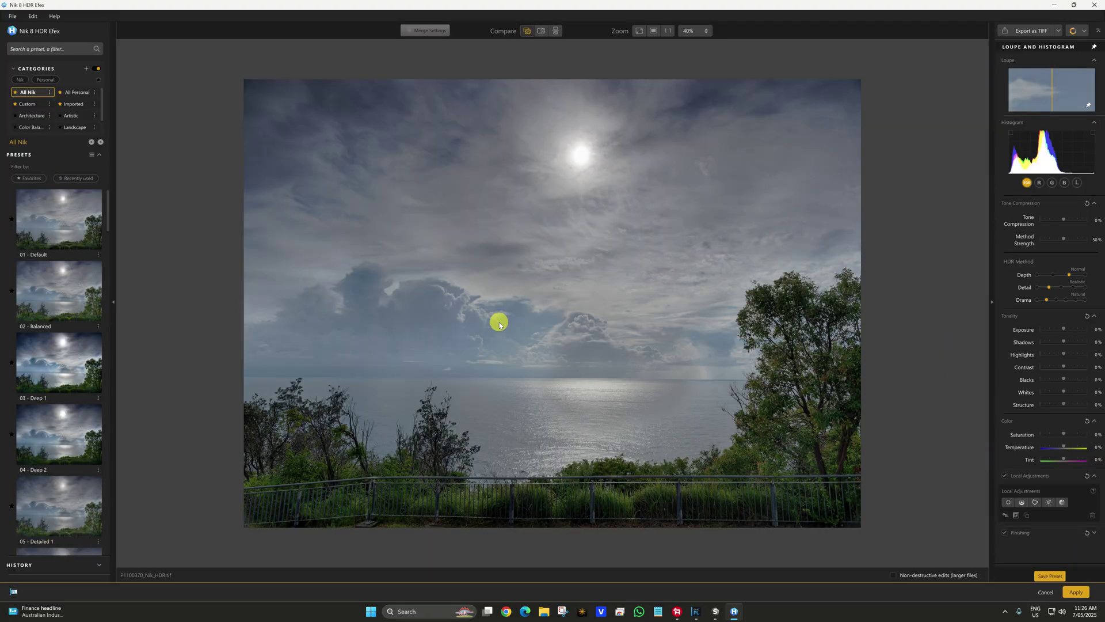
Try the HDR presets 02 - Balanced, 03 - Deep 1 and 04 - Deep 2 on the merged seascape.
left_click(47, 296)
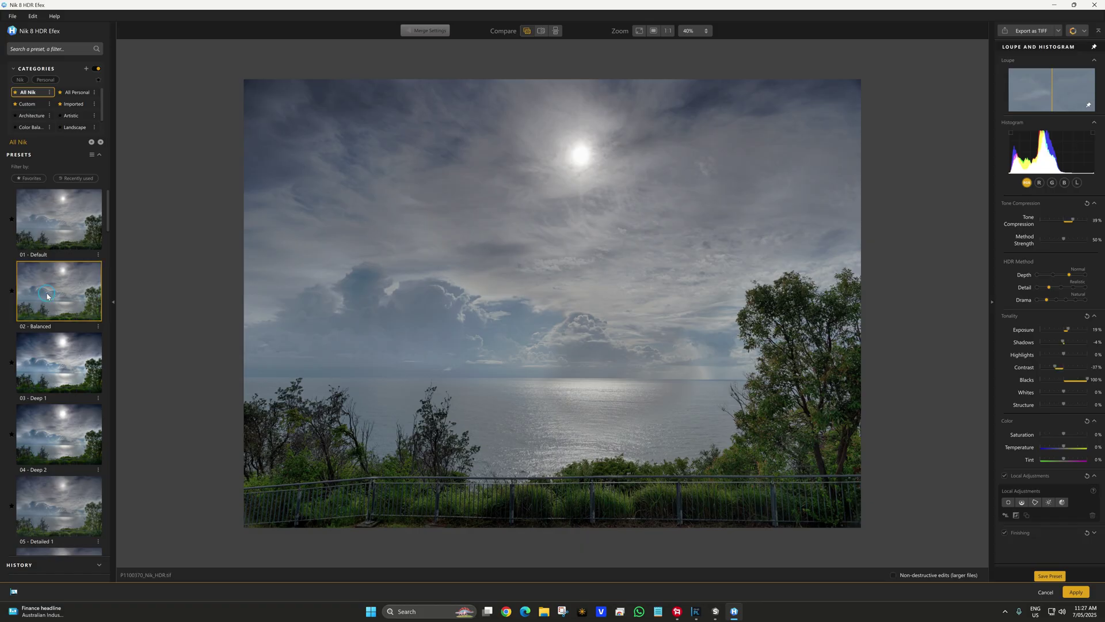
left_click(56, 362)
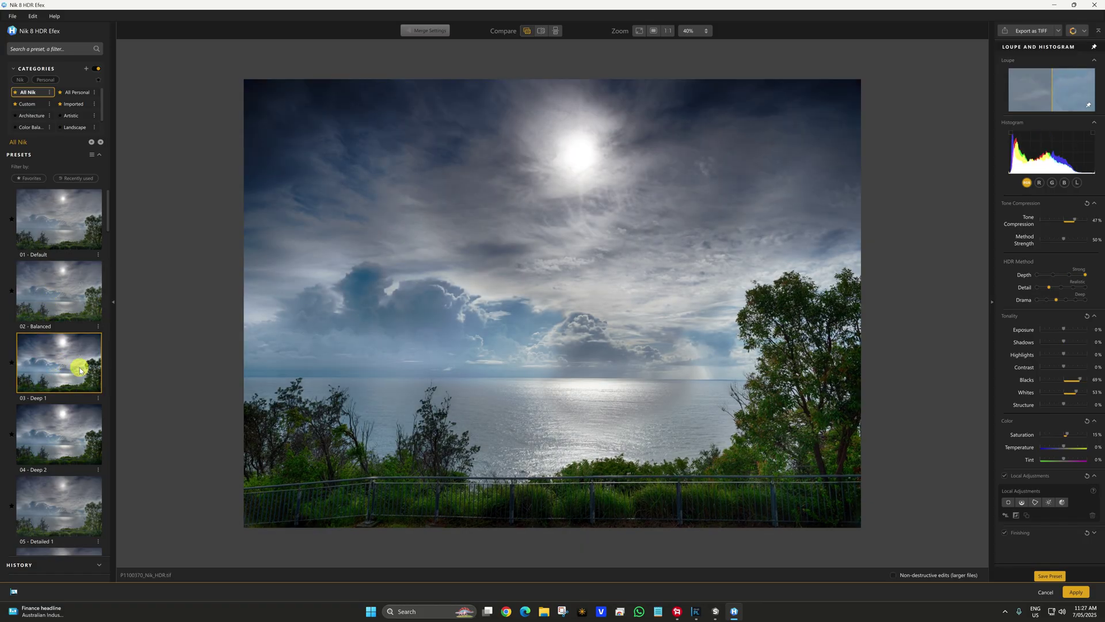
scroll(75, 364, "down", 1)
left_click(48, 409)
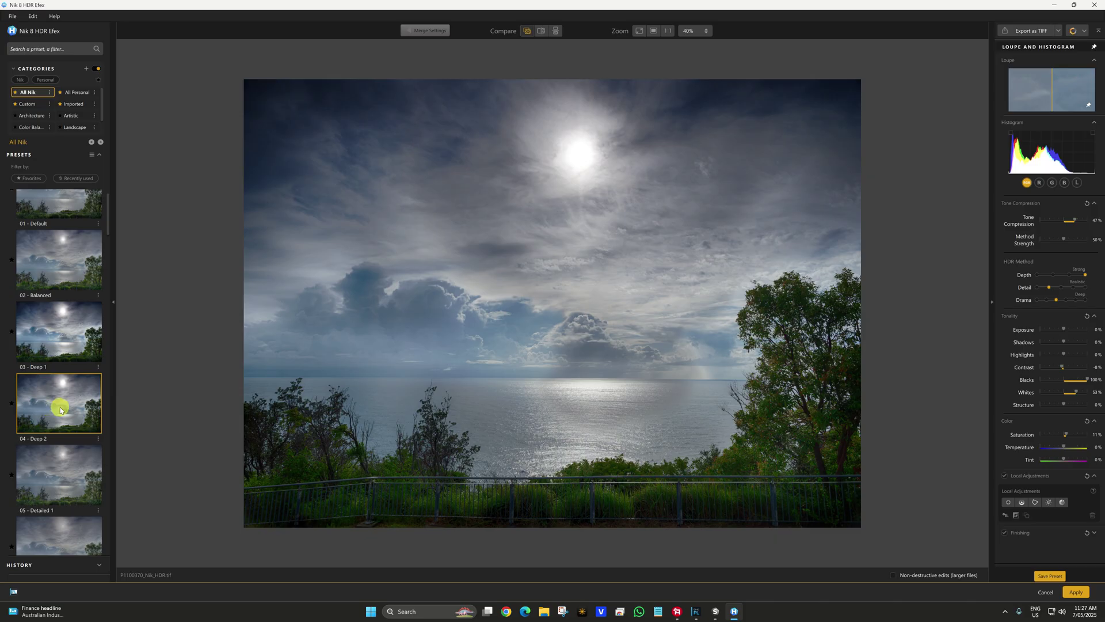
Try the HDR presets 05 - Detailed 1, 06 - Detailed 2 and 07 - Bright on the seascape.
scroll(51, 409, "down", 2)
left_click(62, 411)
scroll(61, 414, "down", 2)
left_click(62, 413)
scroll(62, 413, "down", 2)
left_click(62, 413)
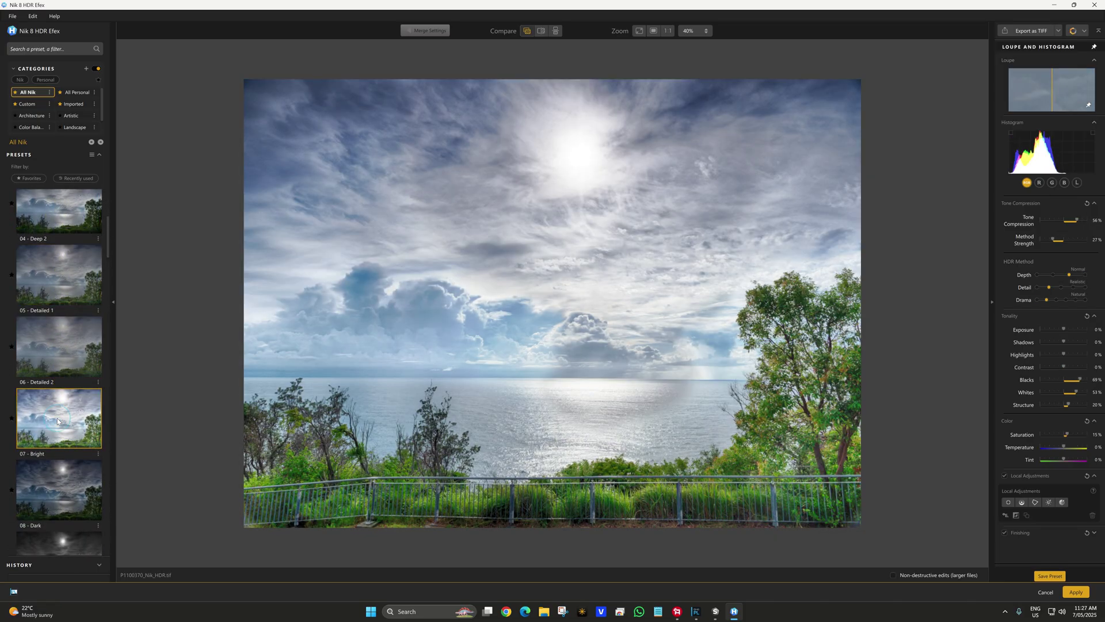
Try the HDR presets 08 - Dark, 09 - B&W (realistic) and 10 - Structurized 1.
scroll(57, 422, "down", 1)
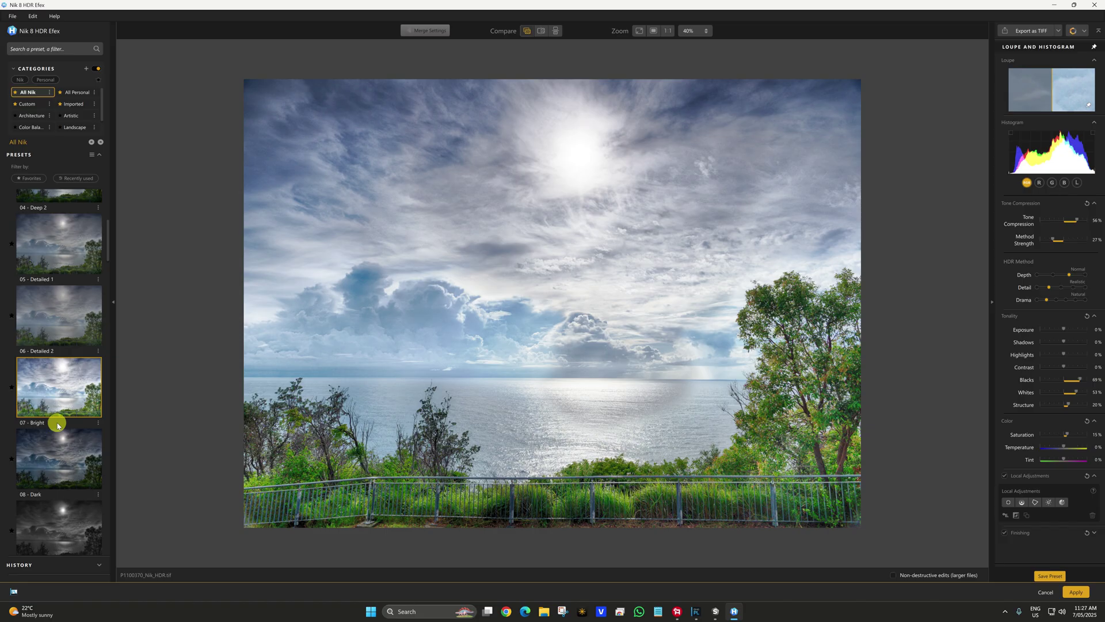
scroll(57, 439, "down", 1)
left_click(62, 438)
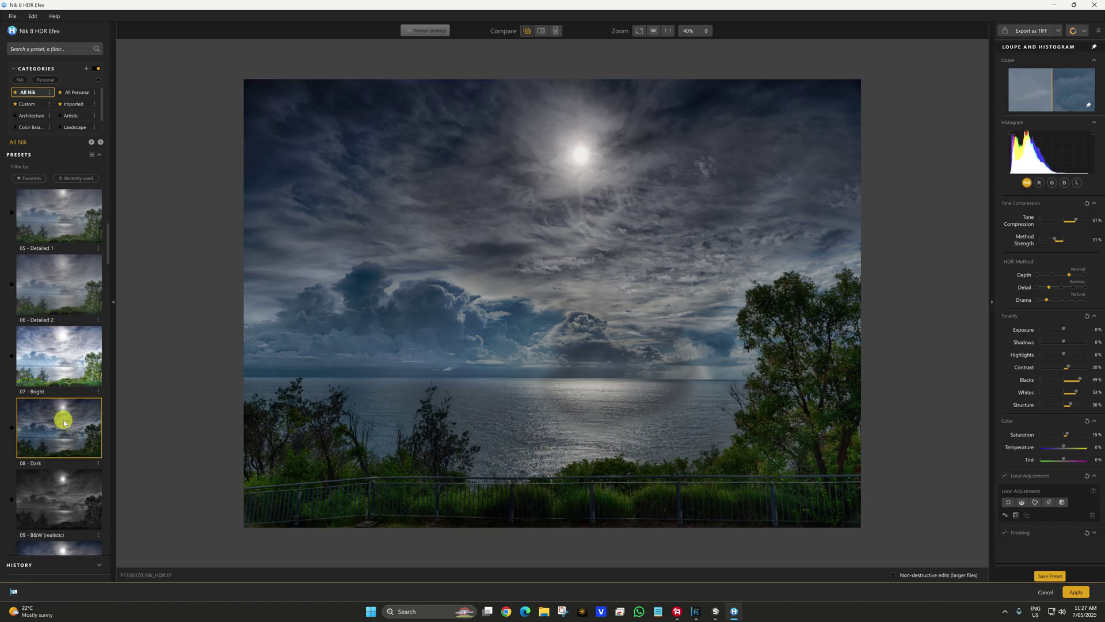
scroll(64, 420, "down", 1)
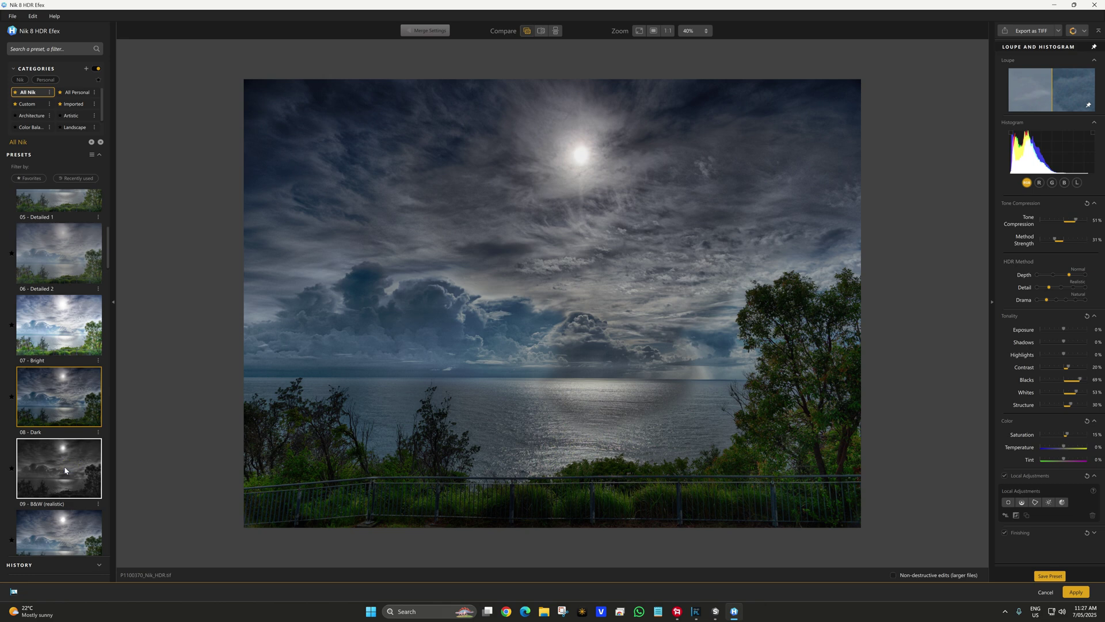
left_click(65, 470)
scroll(65, 470, "down", 2)
left_click(65, 475)
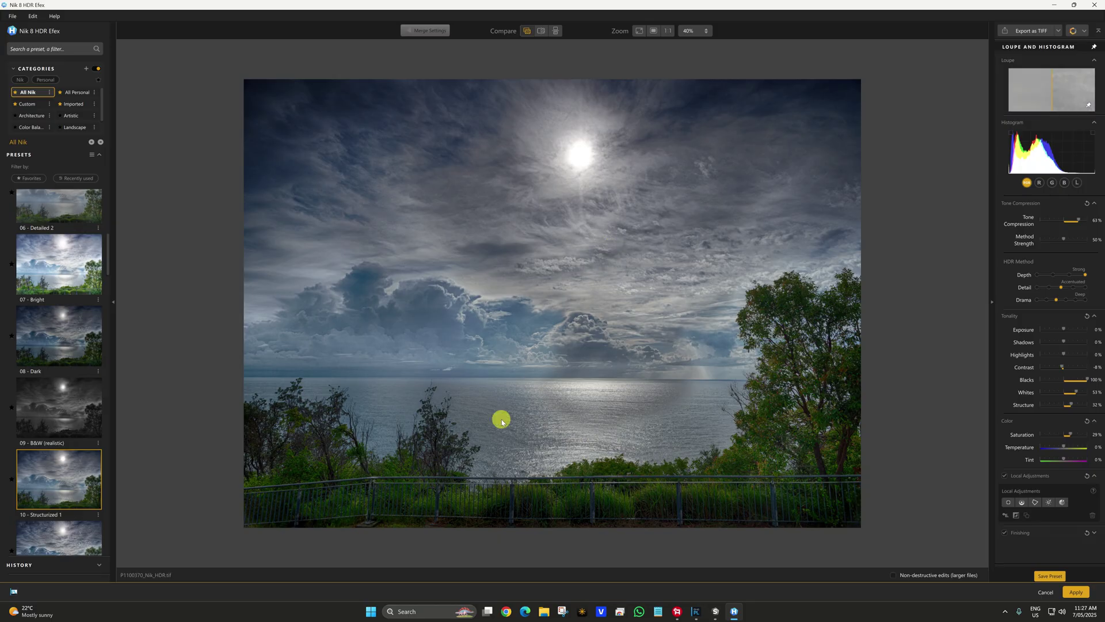
Try the HDR presets 13 - Tinted Structure, 14 - Late Summer and 15 - B&W (artistic).
scroll(61, 449, "down", 10)
left_click(60, 364)
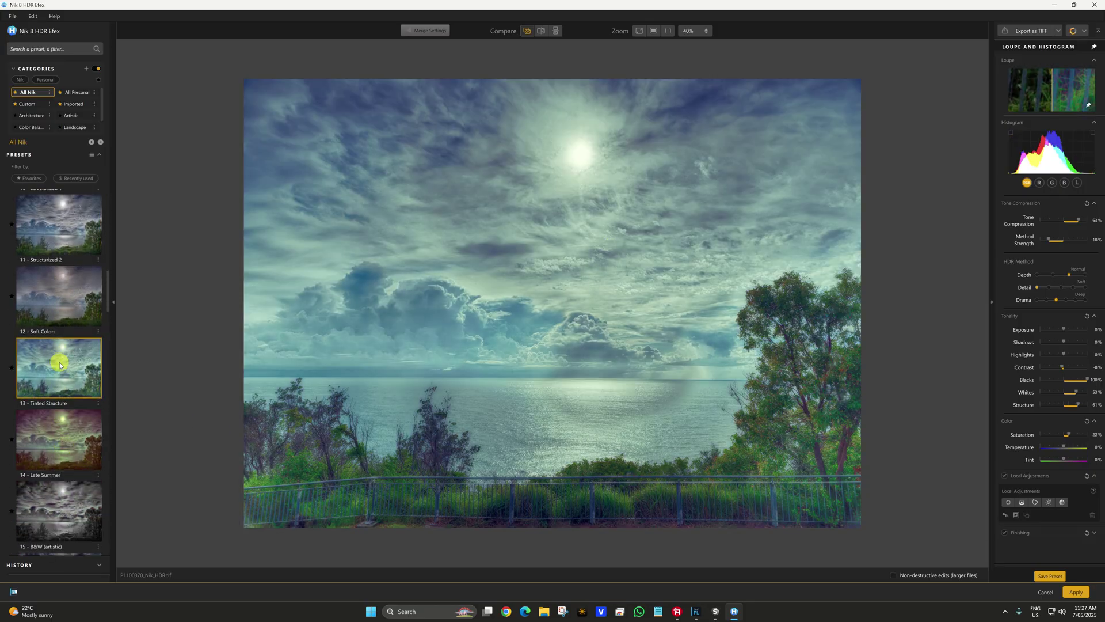
left_click(63, 440)
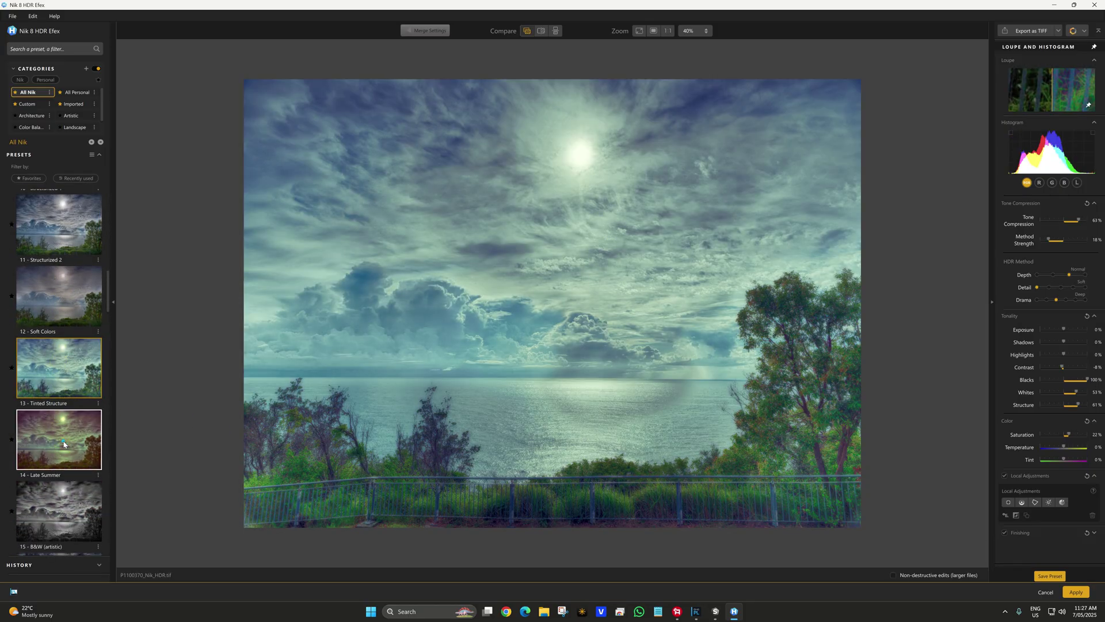
scroll(64, 440, "down", 2)
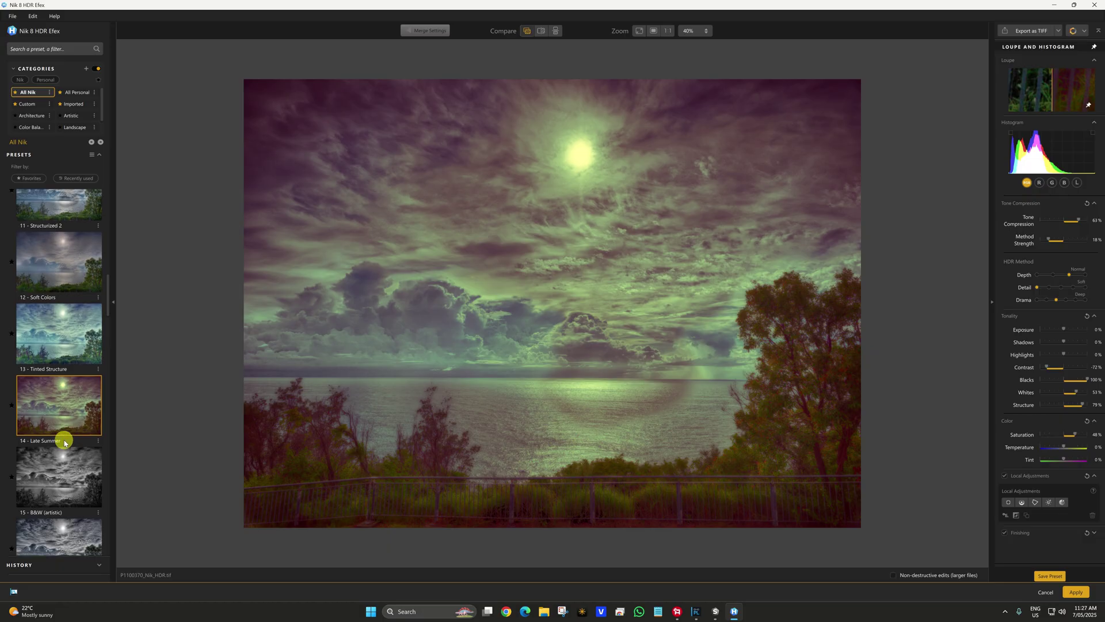
left_click(63, 458)
left_click(64, 458)
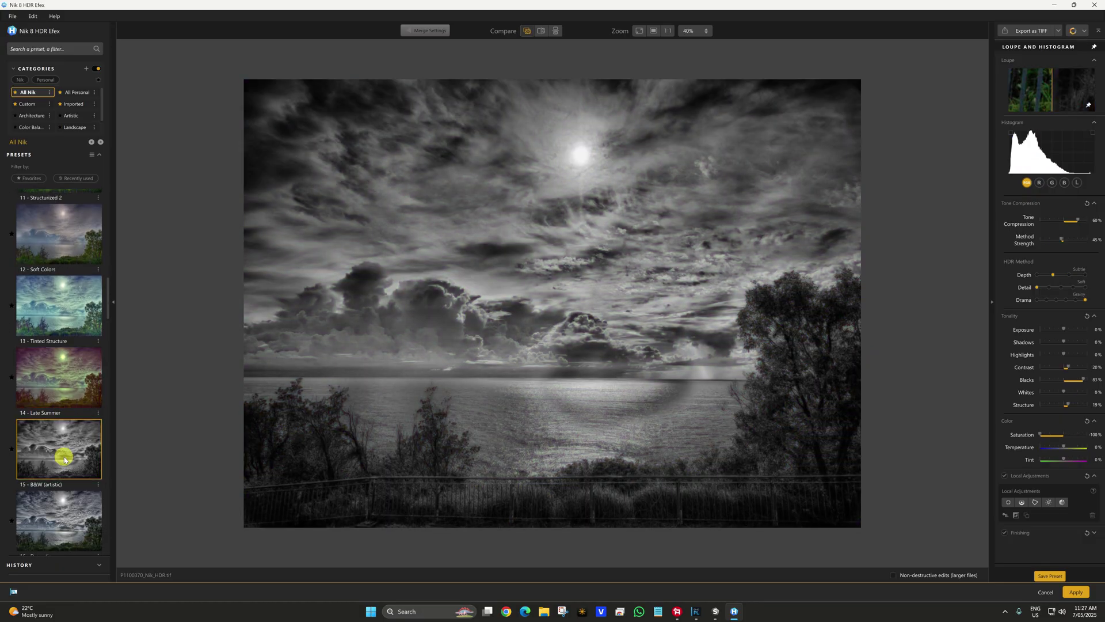
Try the 16 - Dramatic preset with HDR Method Depth at Subtle and Method Strength at 10%.
scroll(64, 457, "down", 2)
left_click(55, 458)
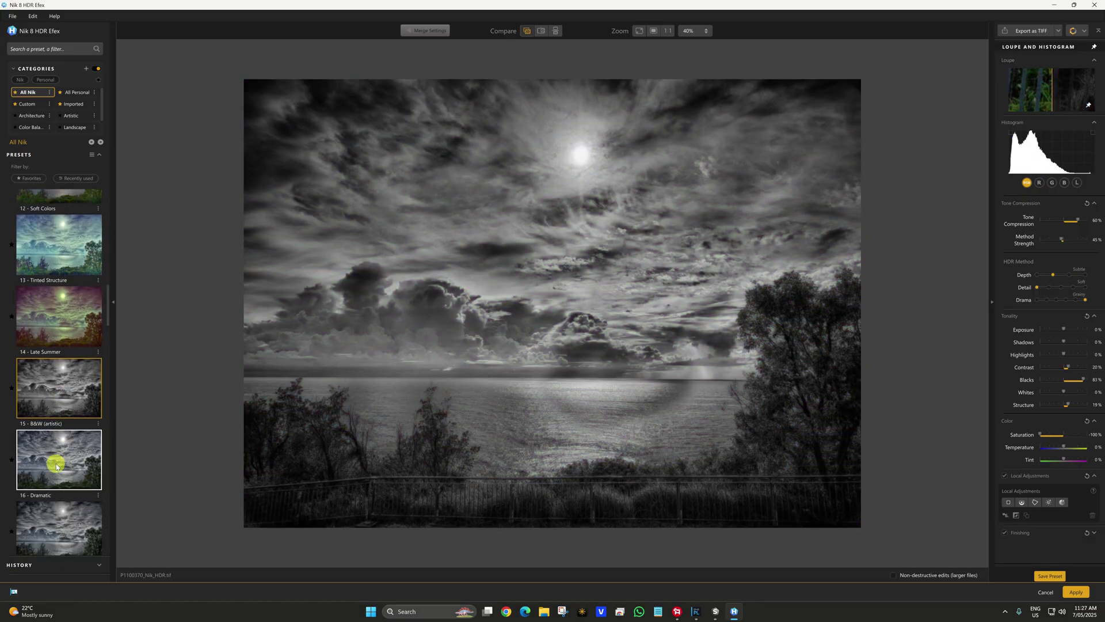
left_click(518, 394)
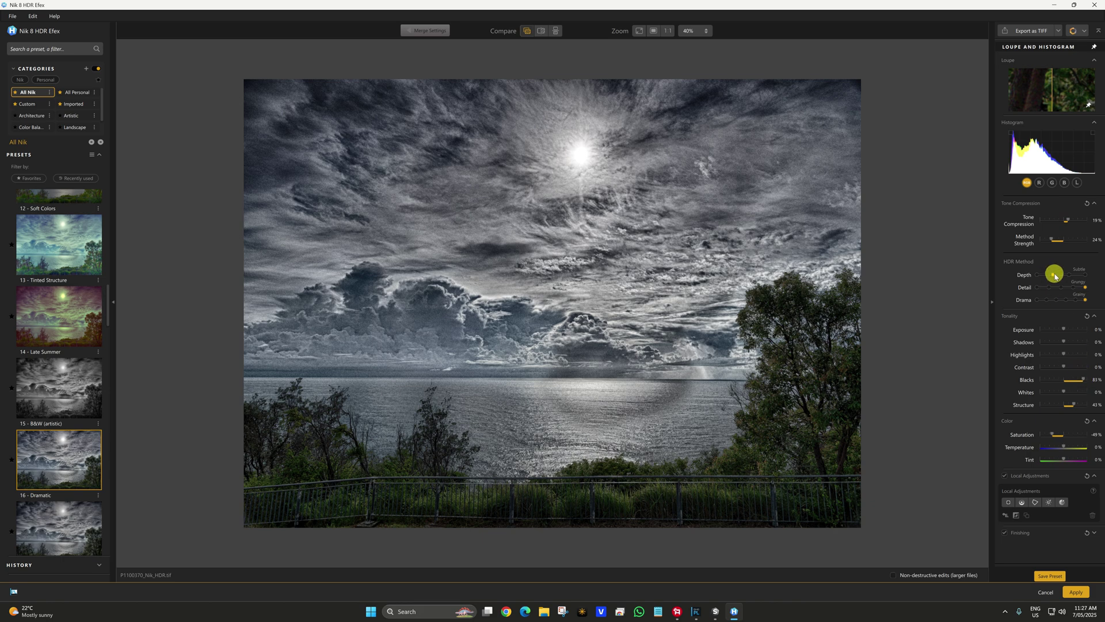
left_click_drag(1085, 277, 1053, 276)
mouse_move(1052, 240)
left_mouse_down()
mouse_move(1088, 245)
mouse_move(1047, 244)
left_mouse_up()
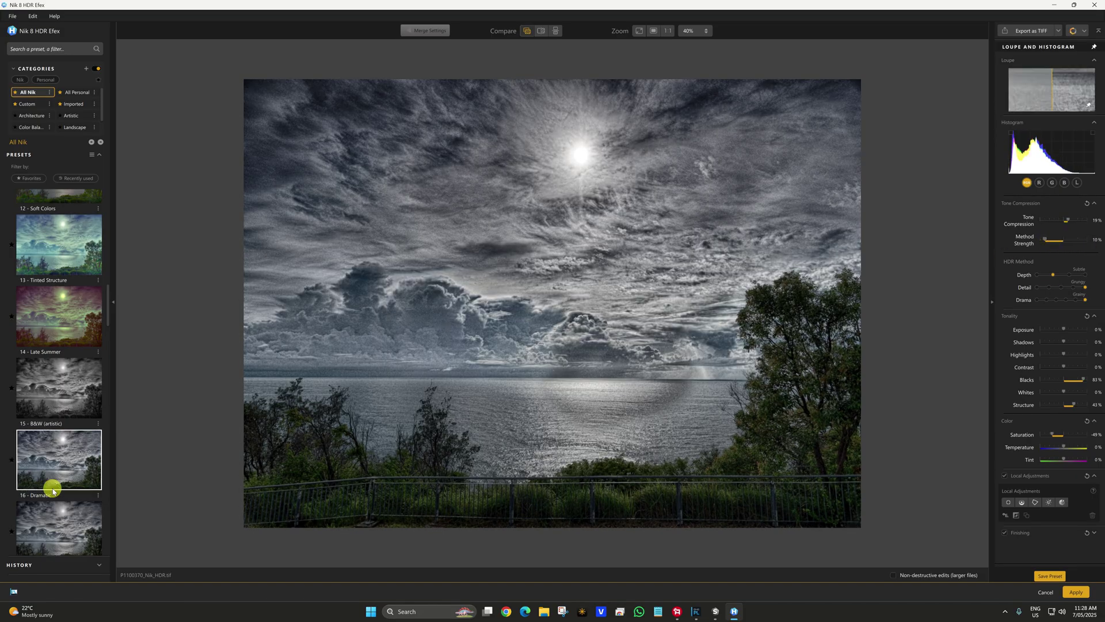
Try the HDR presets 17 - Sinister, 19 - Granny's Attic, 20 - End of the Road and 30 - Dark & Stormy.
scroll(39, 481, "down", 5)
scroll(50, 397, "up", 1)
left_click(48, 239)
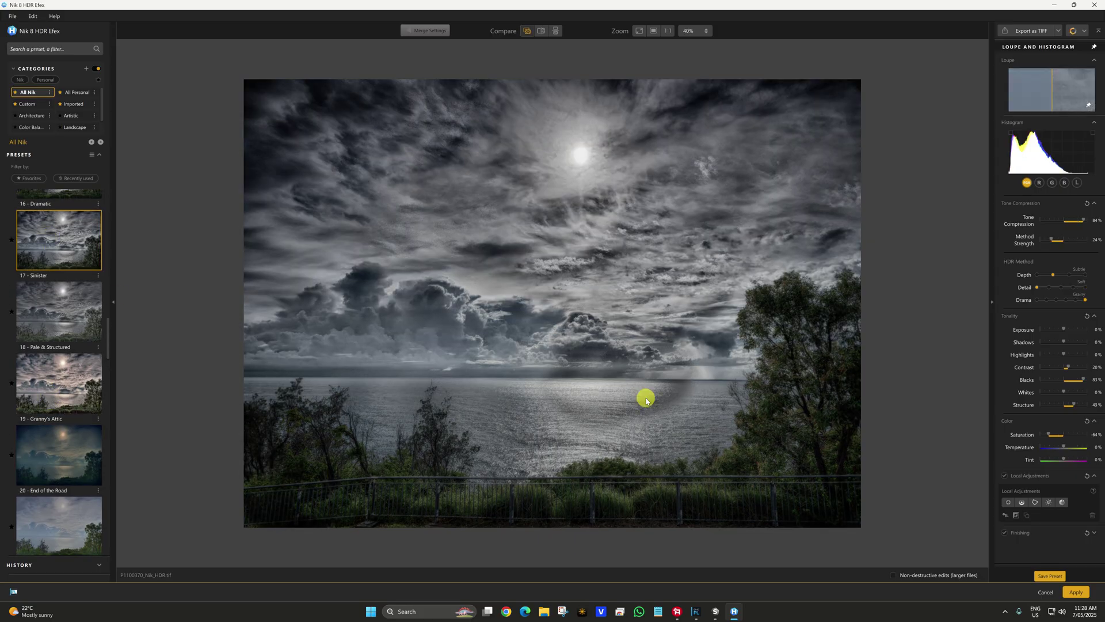
left_click(49, 391)
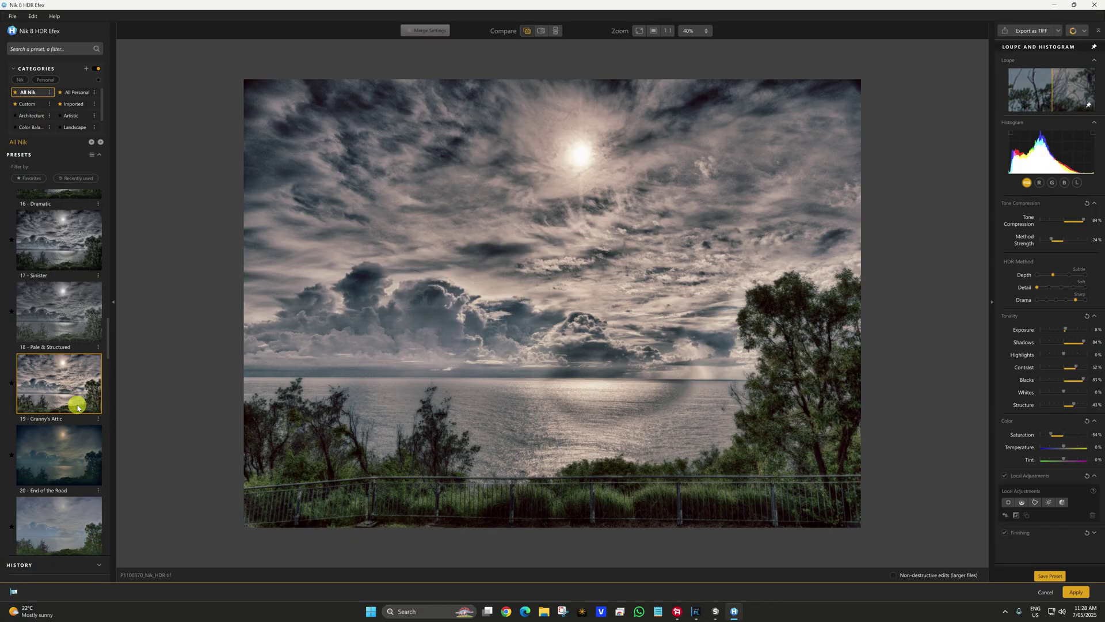
scroll(63, 405, "down", 10)
left_click(59, 405)
scroll(58, 407, "down", 1)
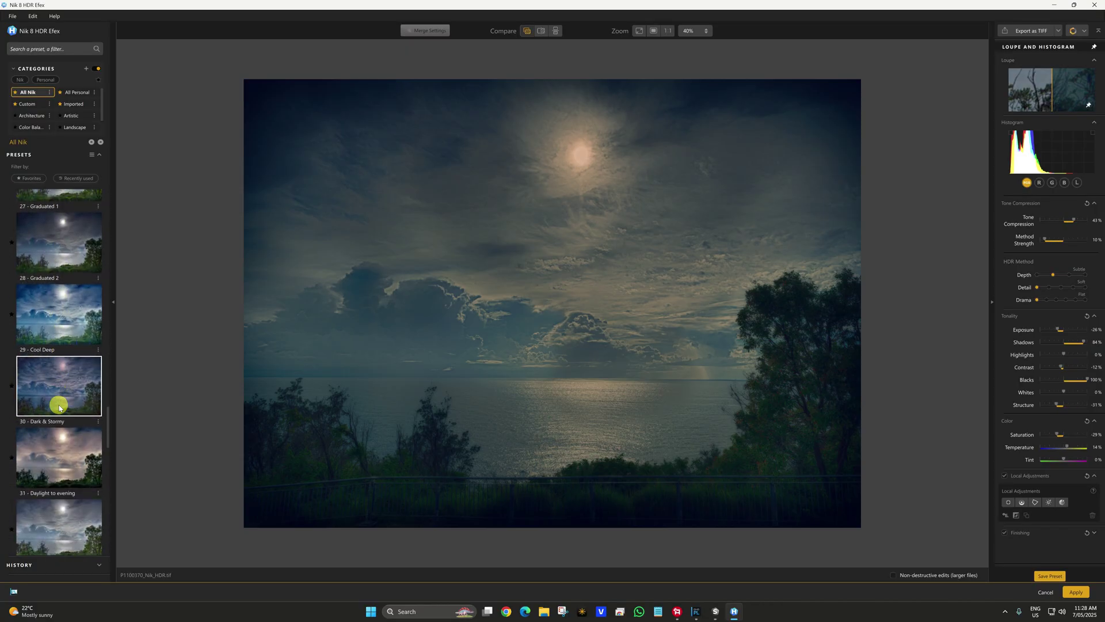
left_click(76, 388)
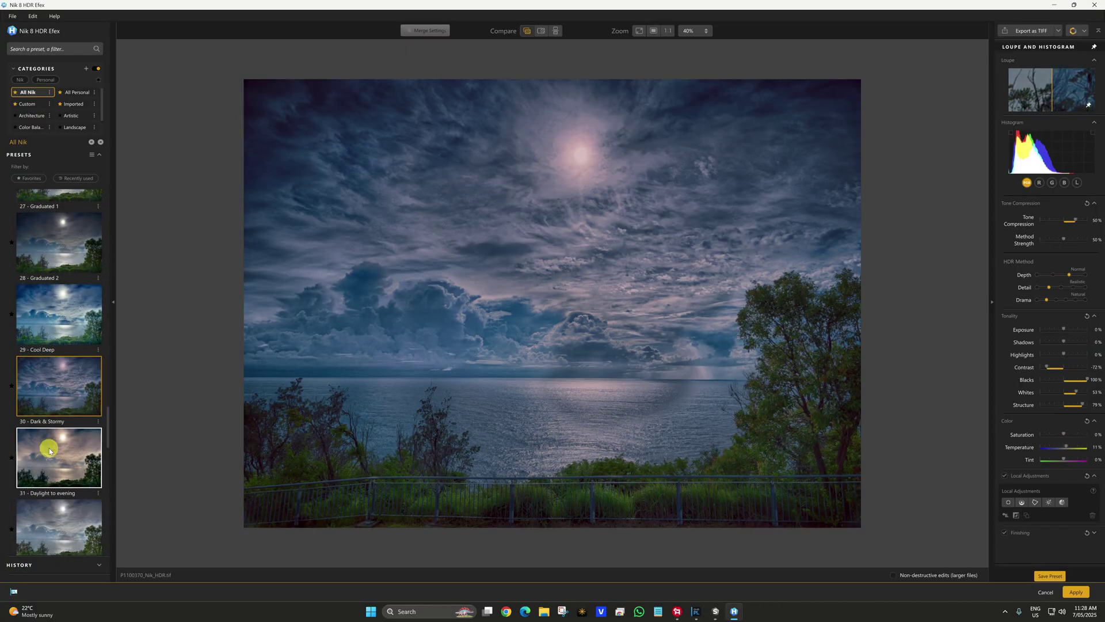
Apply the HDR preset 35 - Natural Sharp to the merged seascape.
scroll(50, 448, "down", 2)
scroll(49, 448, "down", 1)
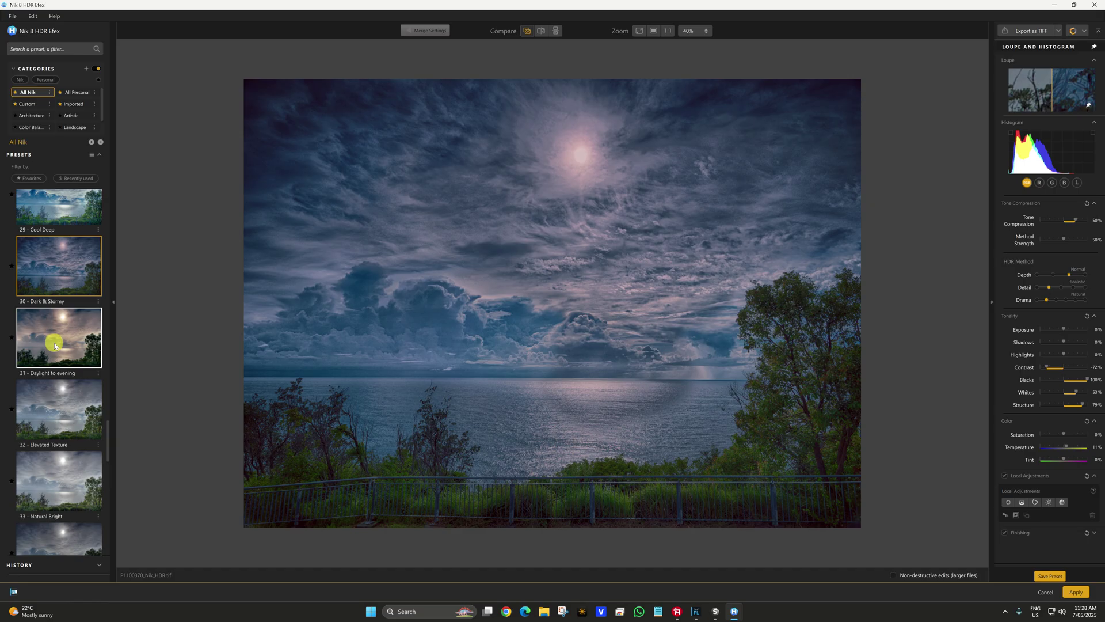
scroll(54, 378, "down", 7)
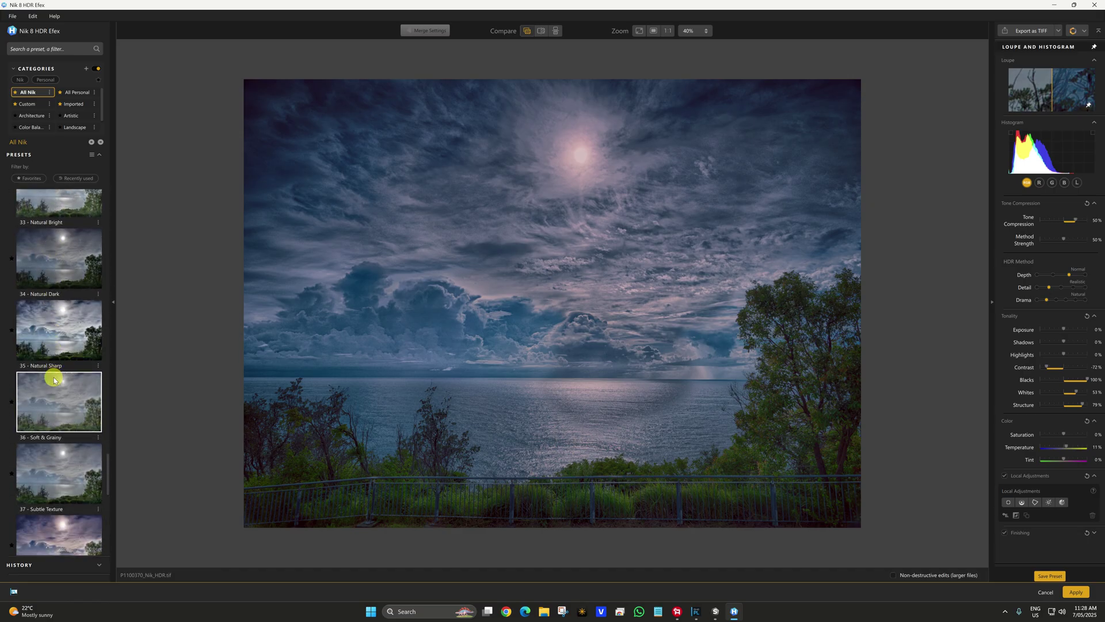
left_click(52, 315)
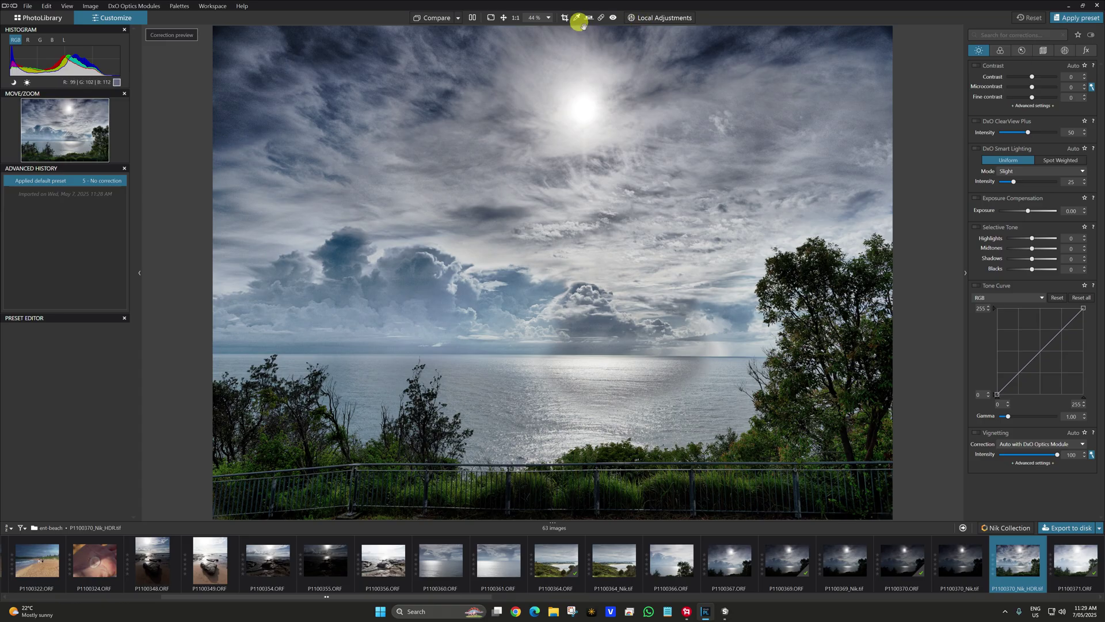
Start cropping the merged P1100370_Nik_HDR.tif in DxO PhotoLab with the Original aspect ratio.
left_click(564, 18)
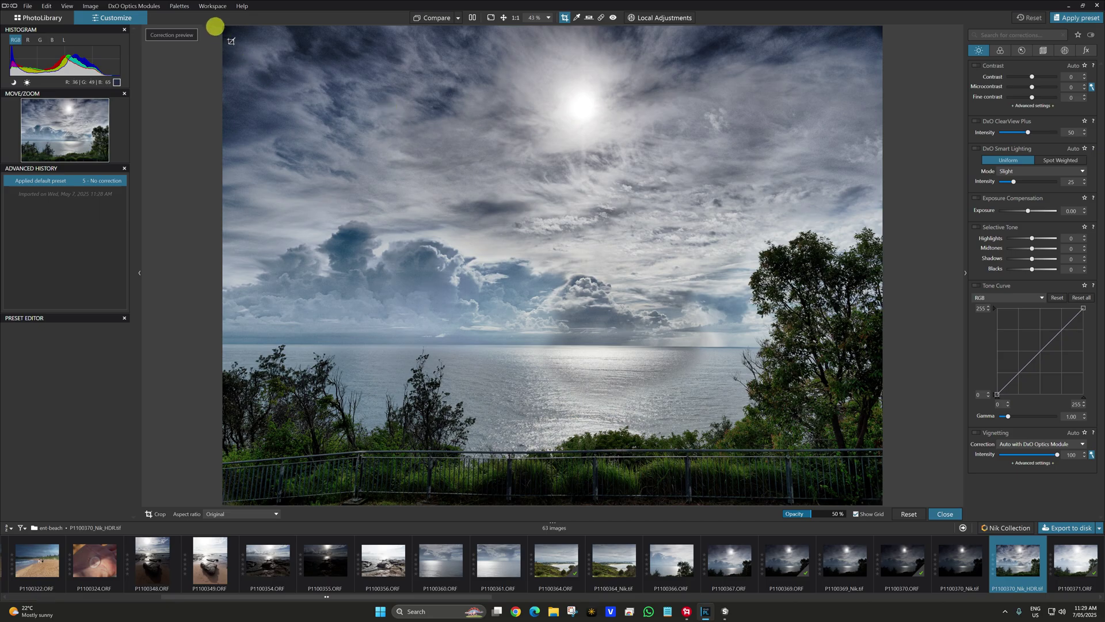